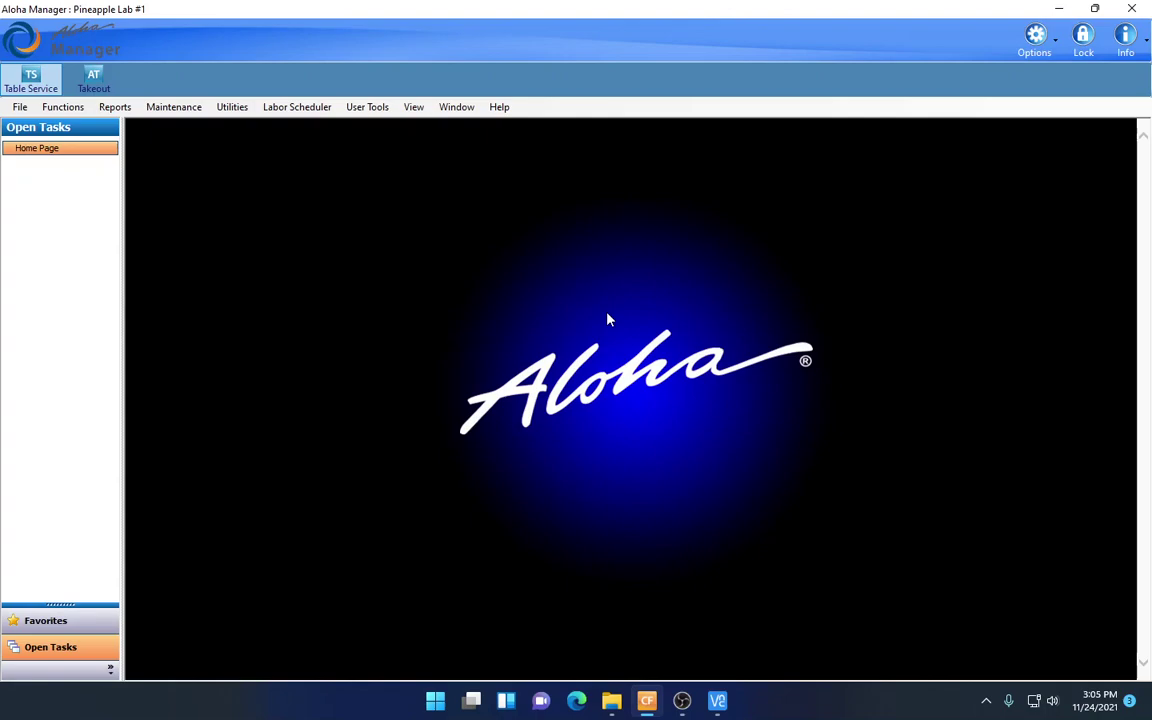
# Step: Look up item 5501 in the menu item maintenance and review its modifier and pricing settings
pyautogui.click(172, 110)
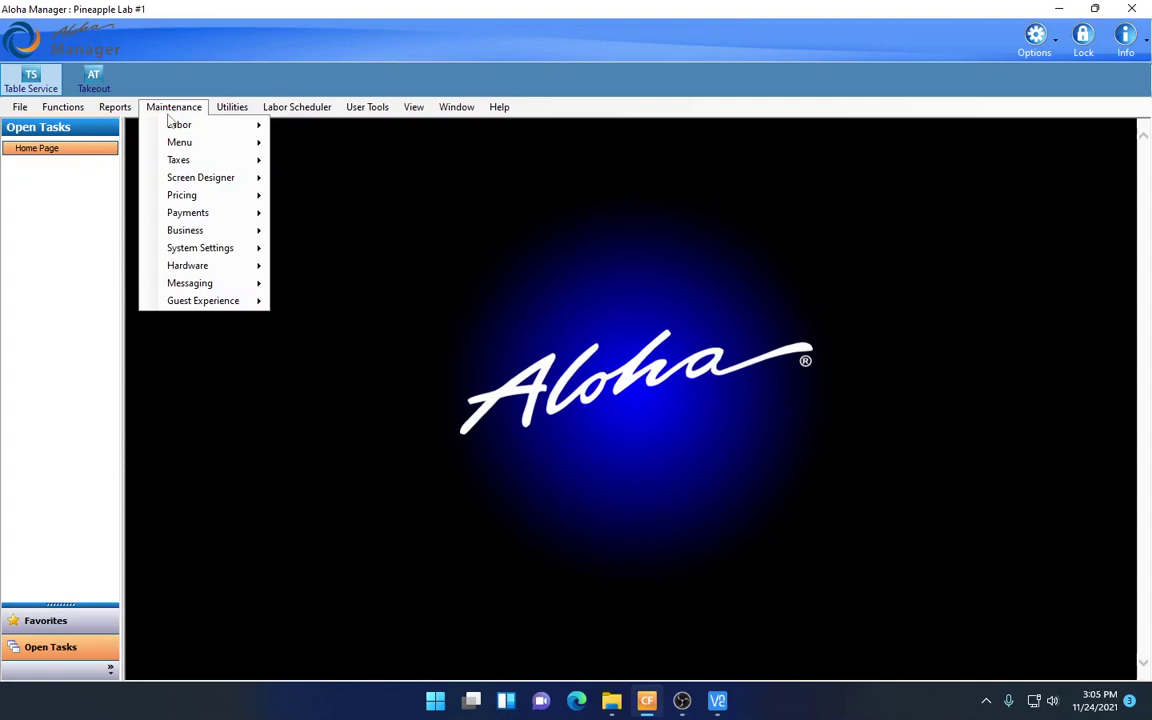
pyautogui.moveTo(180, 146)
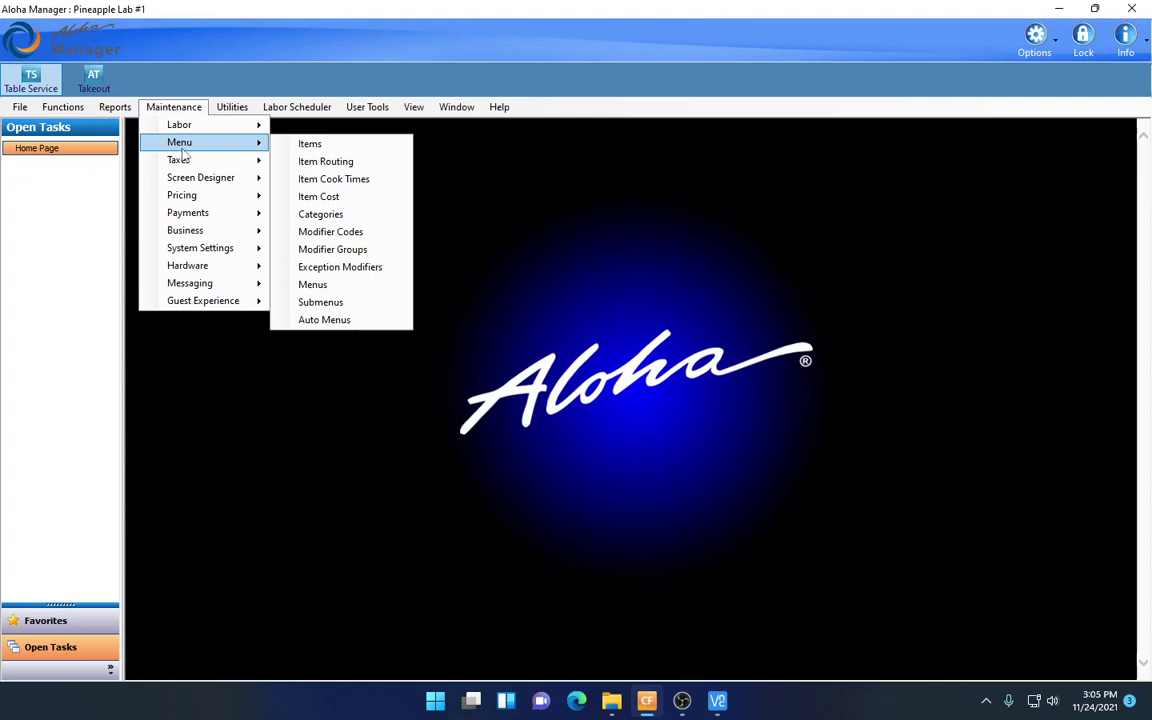
pyautogui.click(311, 144)
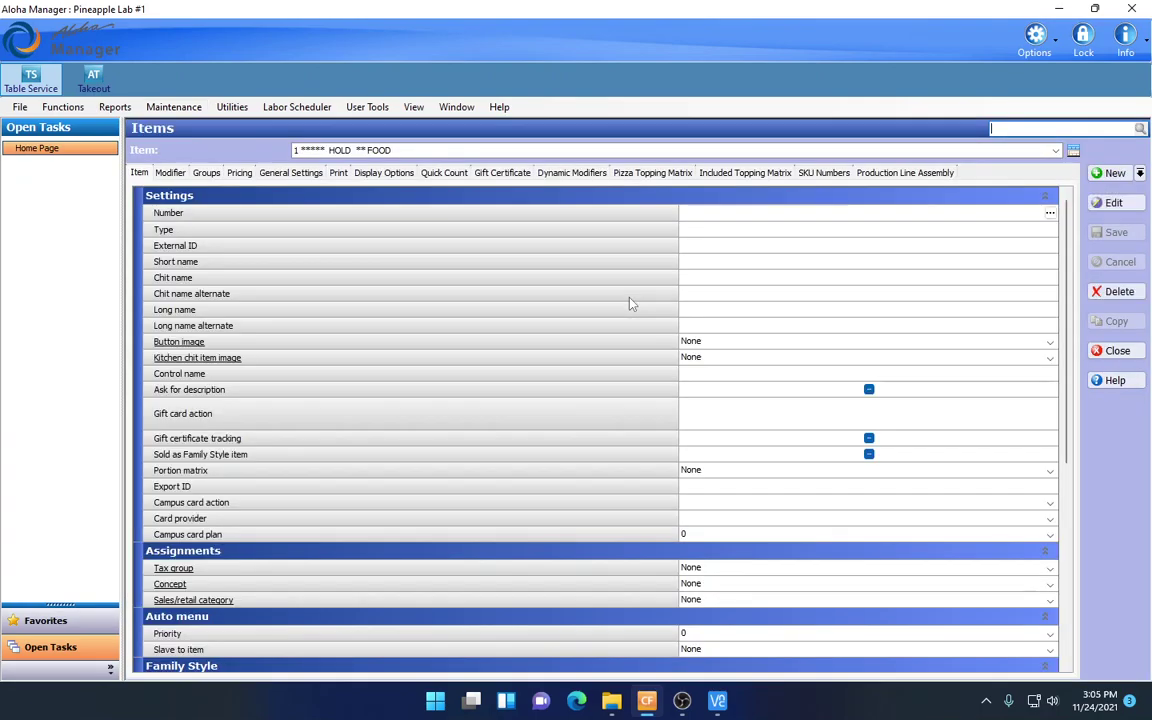
pyautogui.write('5501')
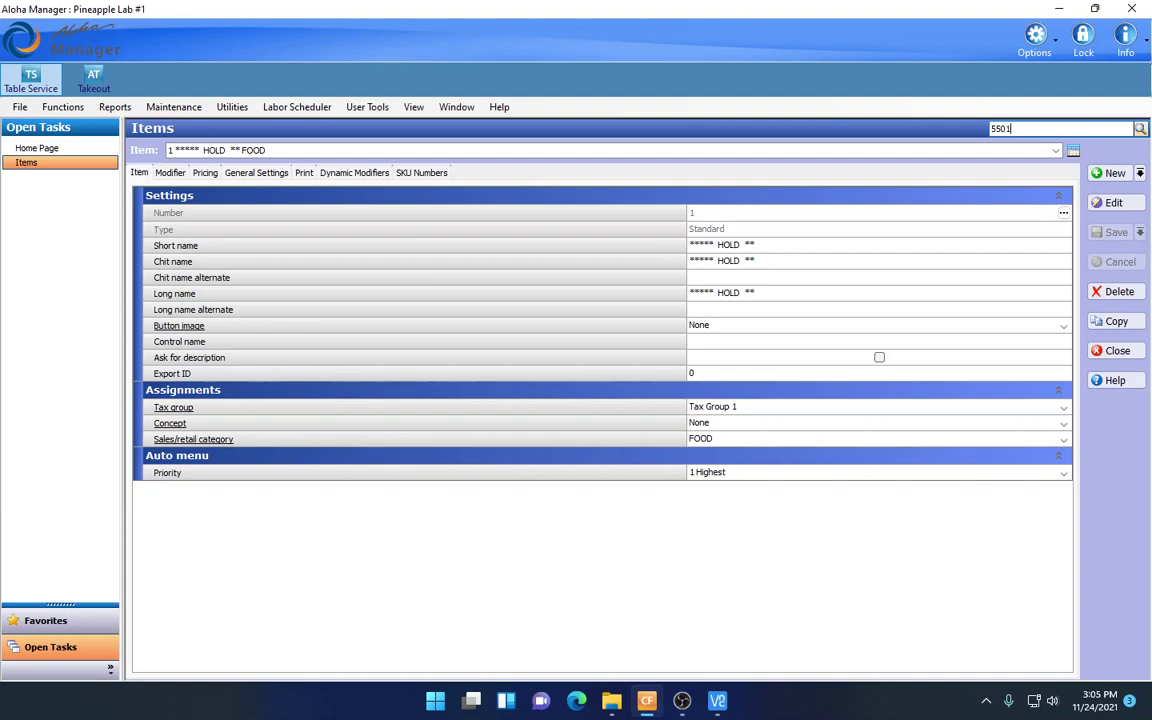
pyautogui.press('Return')
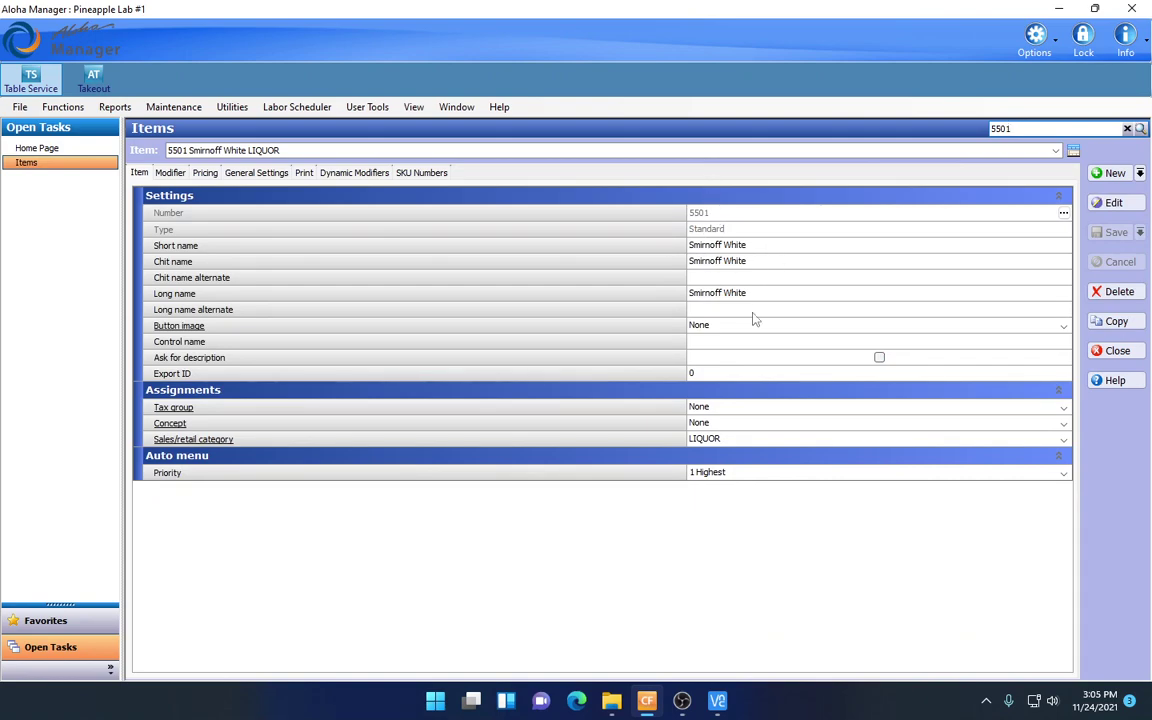
pyautogui.click(170, 172)
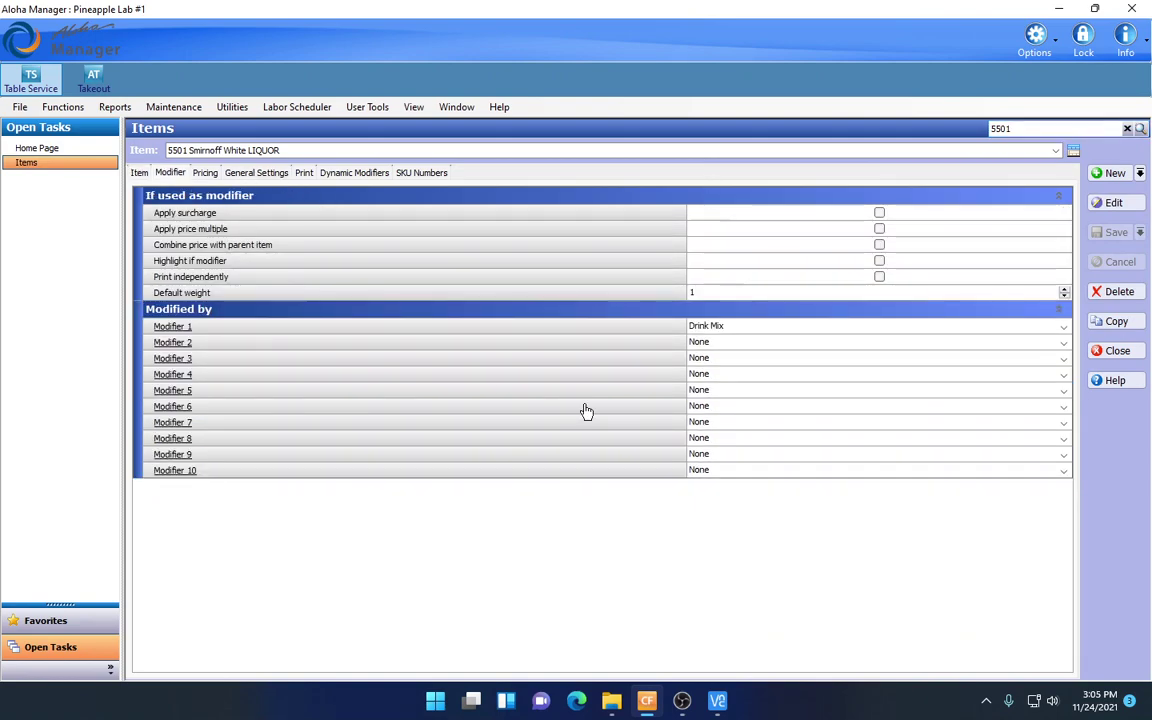
pyautogui.click(206, 174)
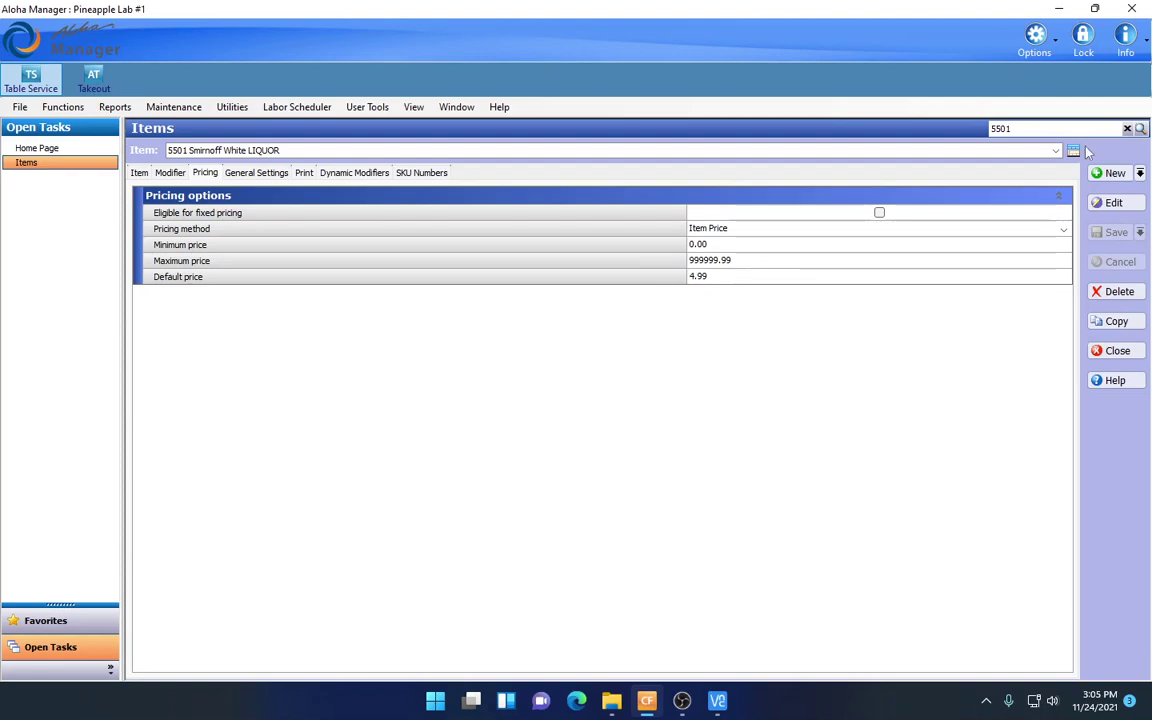
# Step: Look up item 5502, review its general, modifier and pricing settings, and close the item records
pyautogui.click(1055, 128)
pyautogui.write('2')
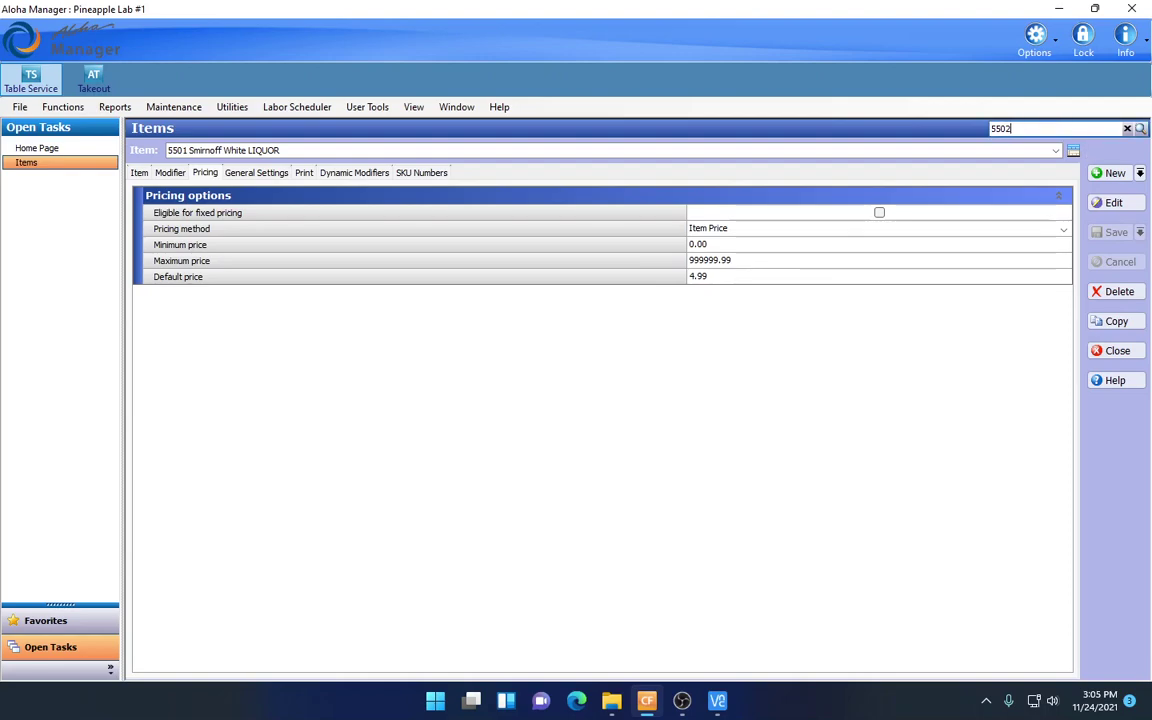
pyautogui.press('Return')
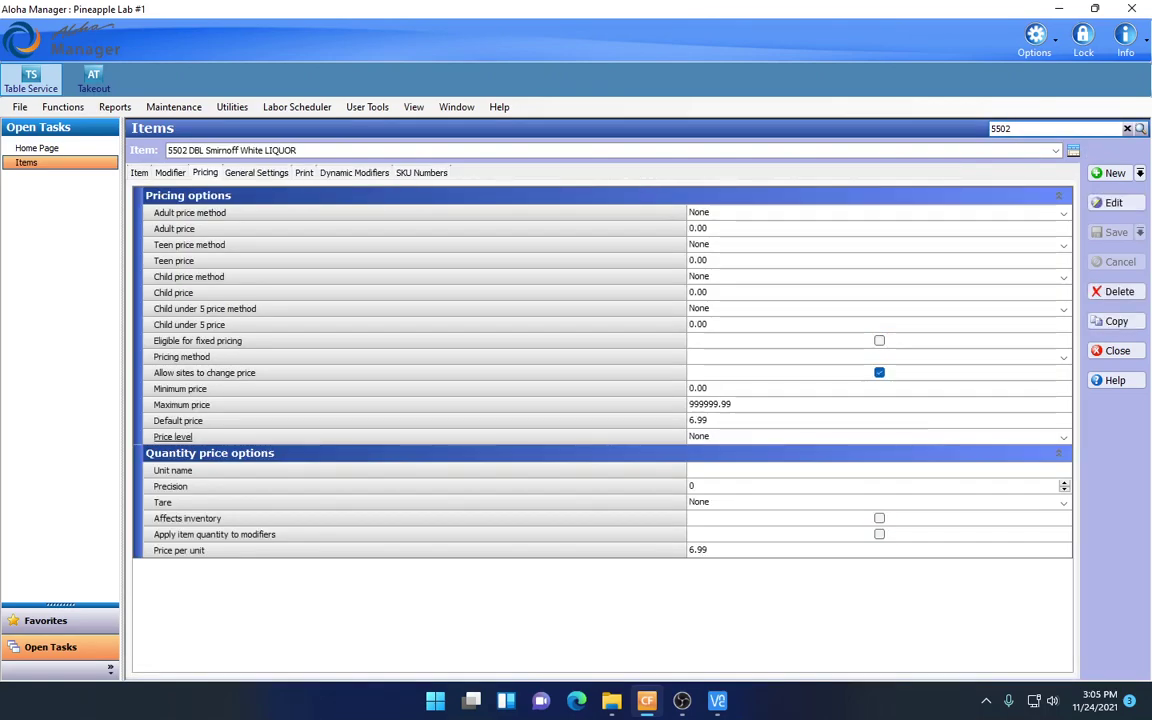
pyautogui.click(138, 172)
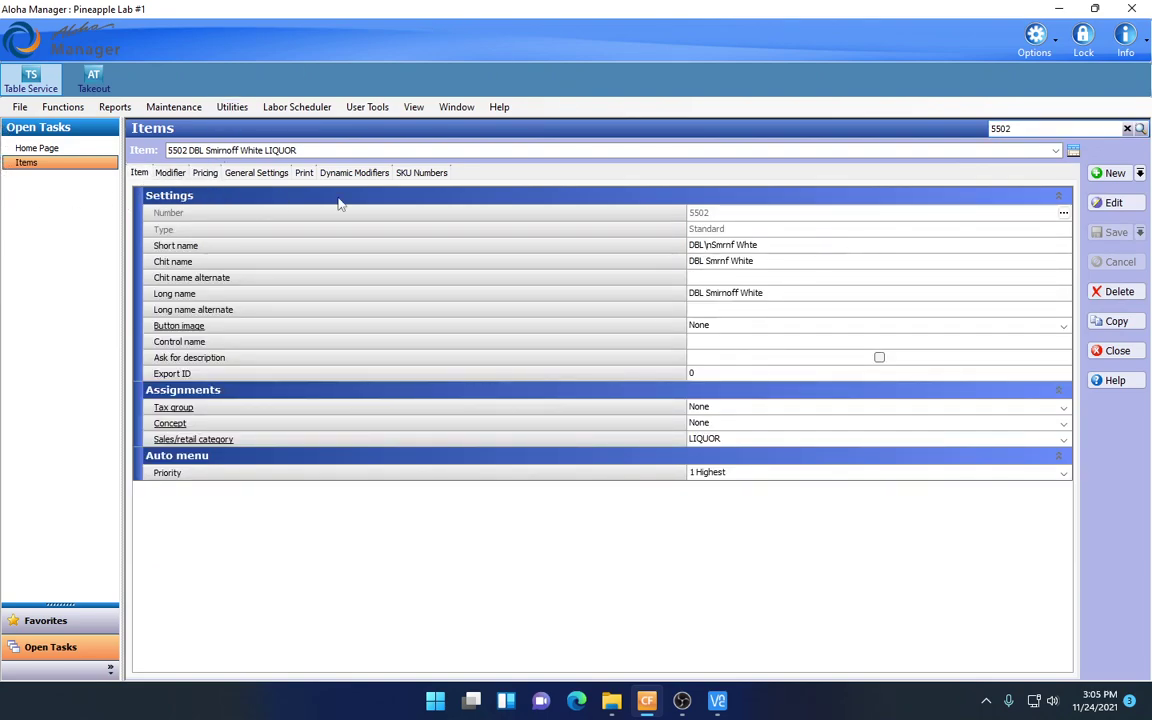
pyautogui.click(167, 172)
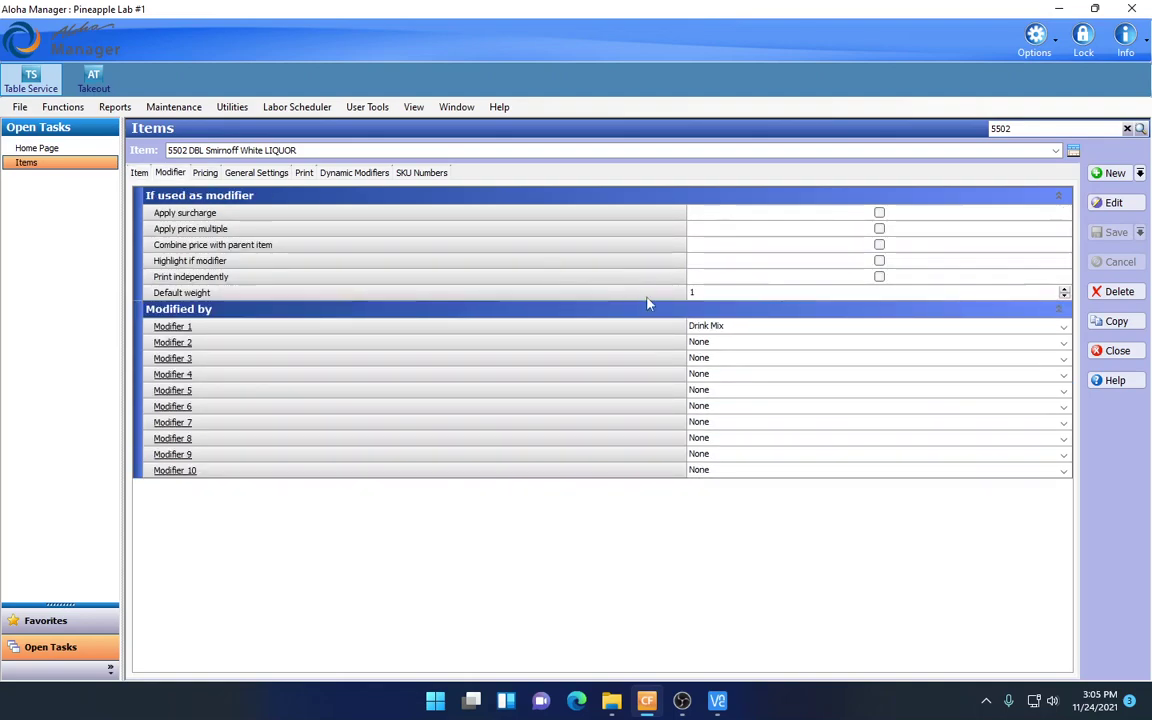
pyautogui.click(202, 173)
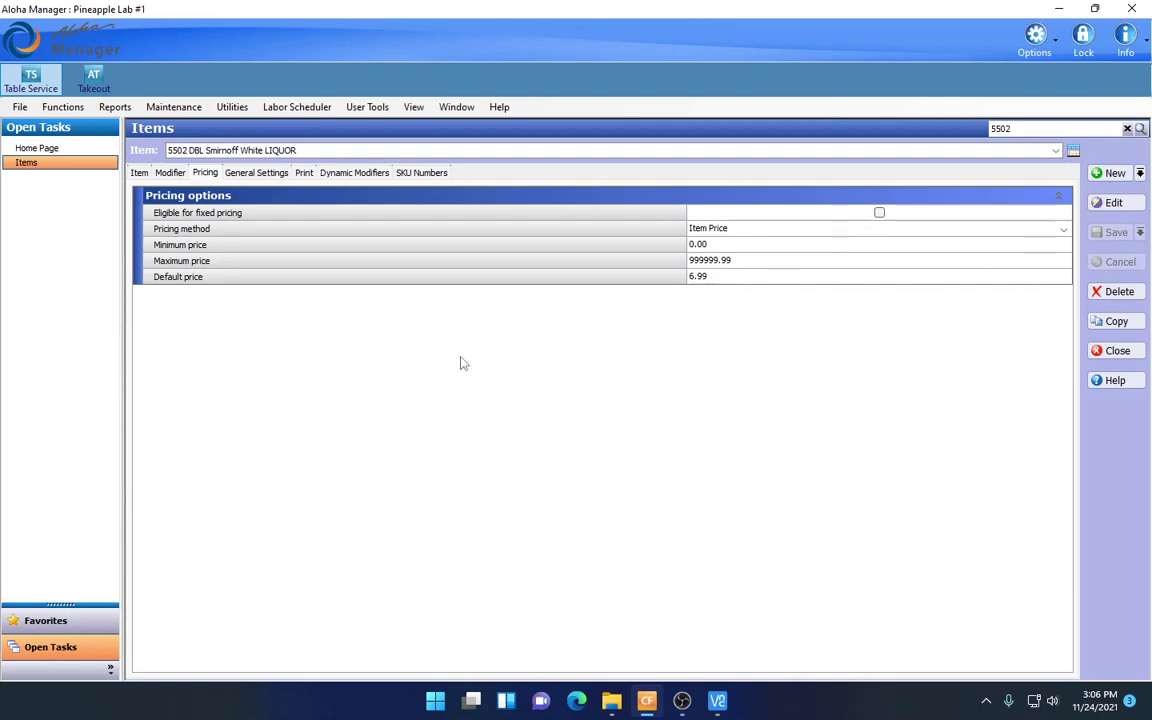
pyautogui.click(138, 172)
pyautogui.click(169, 172)
pyautogui.click(206, 173)
pyautogui.click(139, 172)
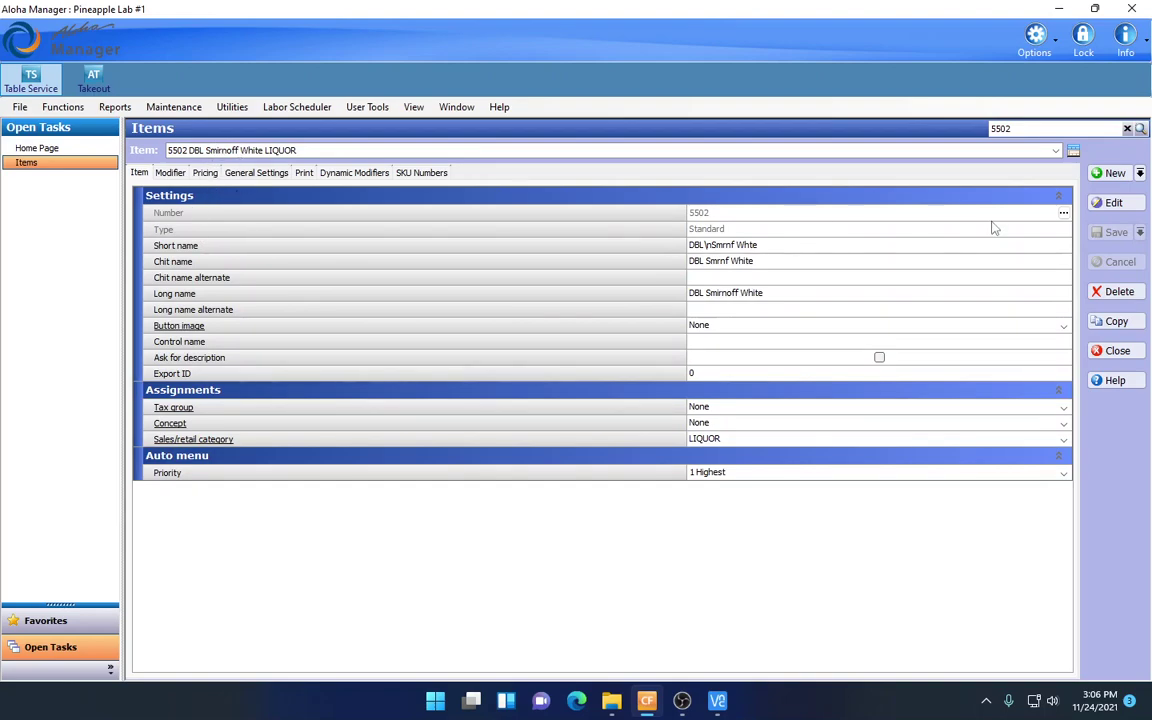
pyautogui.click(1112, 351)
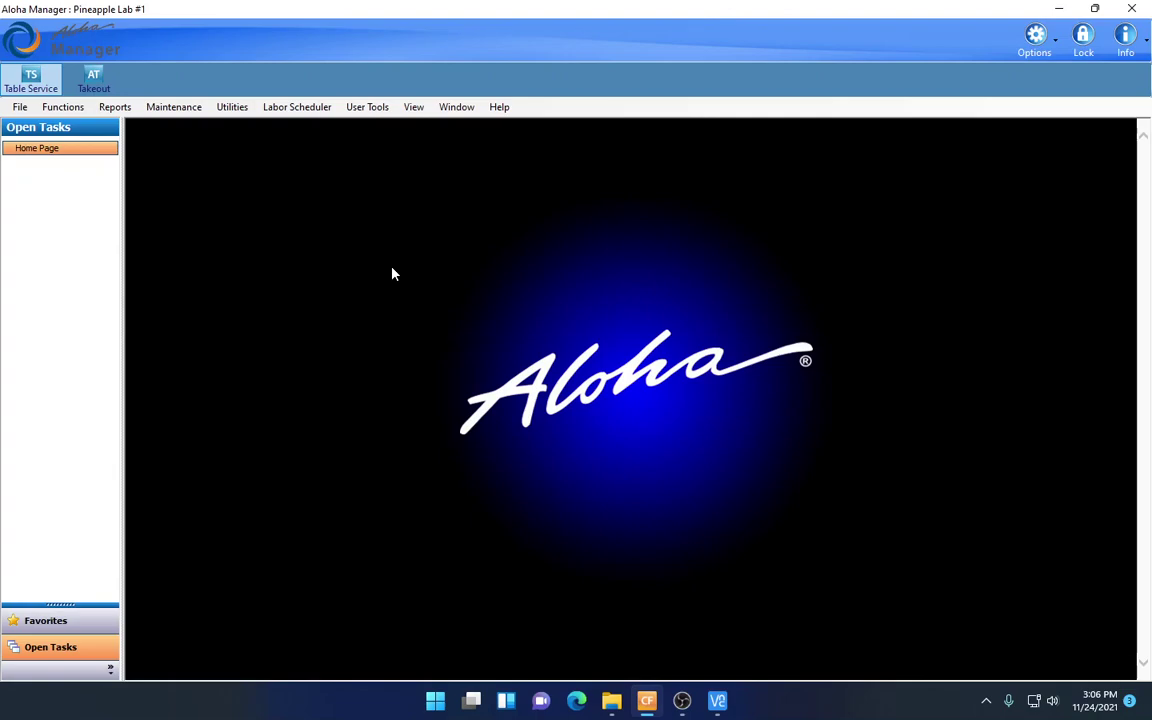
# Step: Open the panel editor of the Table Service Screen Designer and create a new submenu panel
pyautogui.click(173, 107)
pyautogui.moveTo(187, 184)
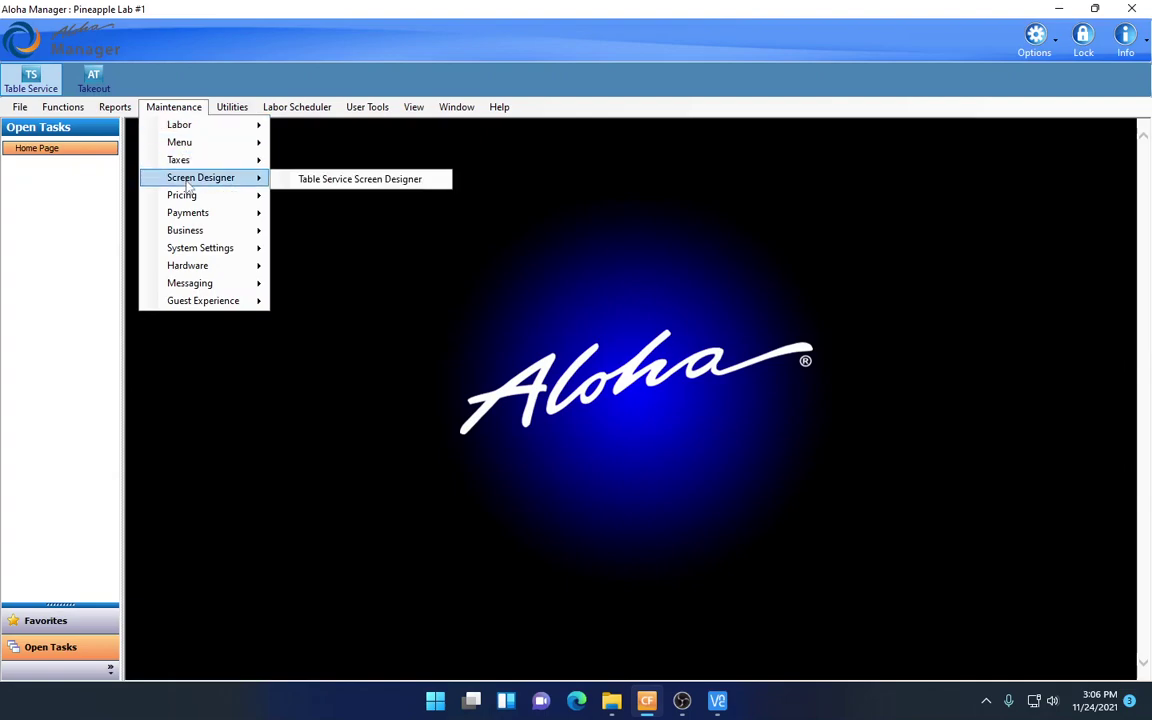
pyautogui.click(285, 179)
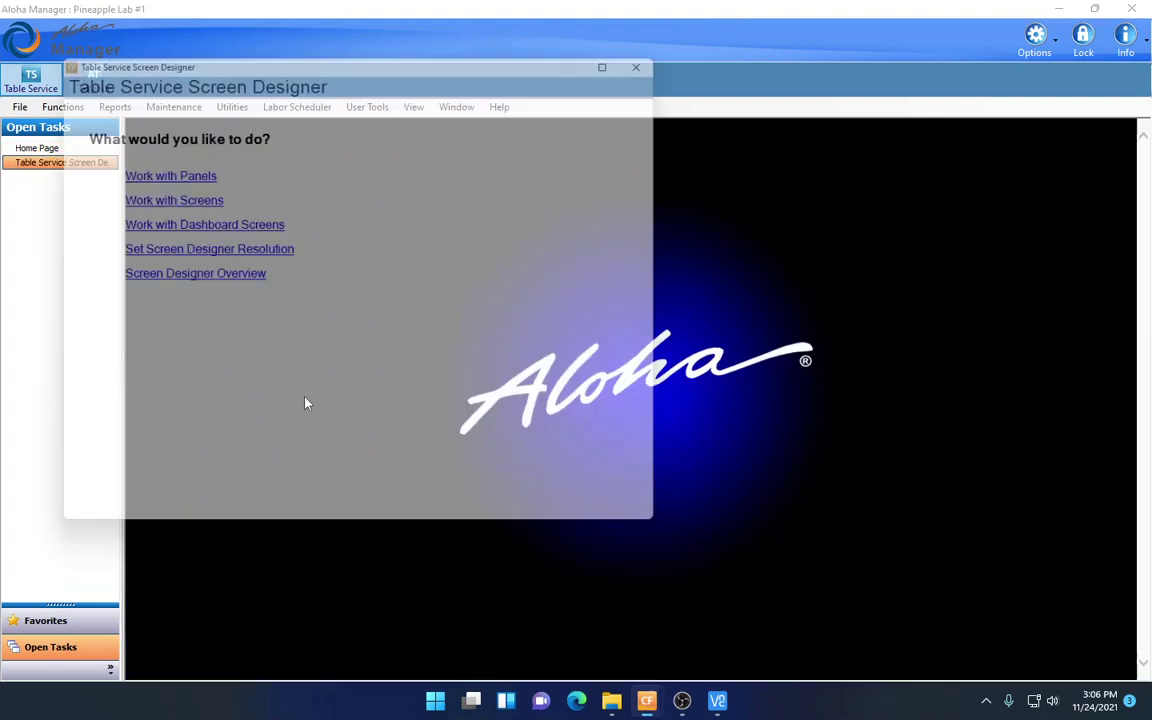
pyautogui.click(162, 172)
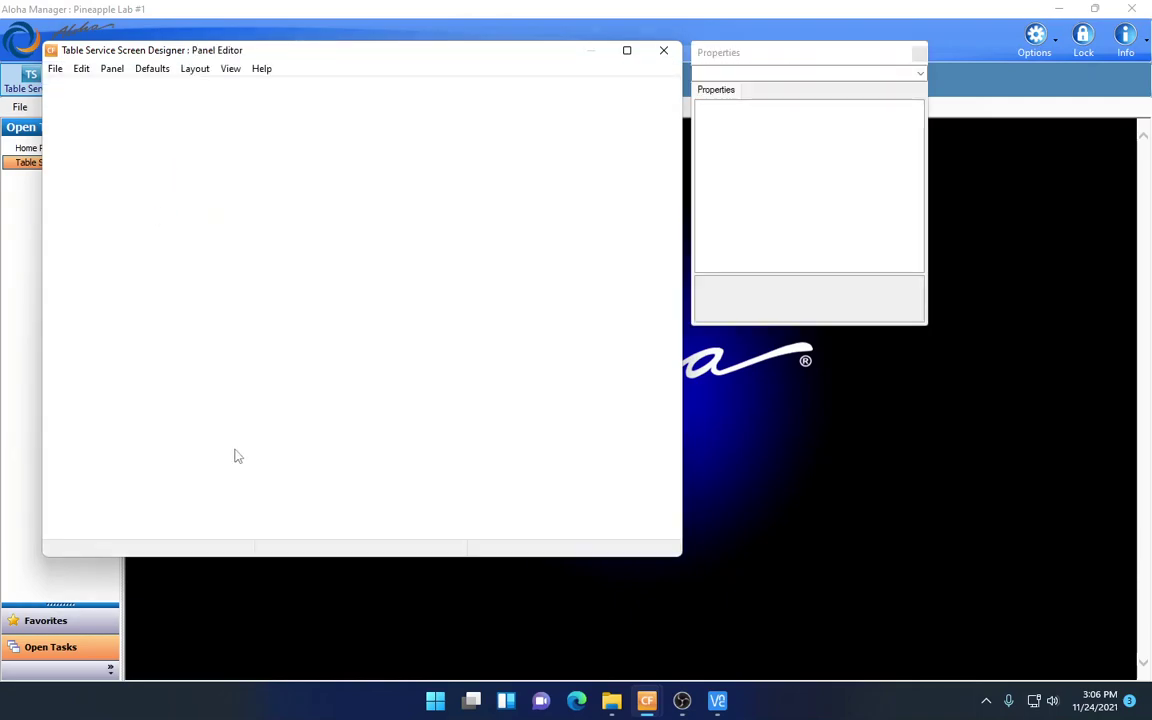
pyautogui.rightClick(197, 173)
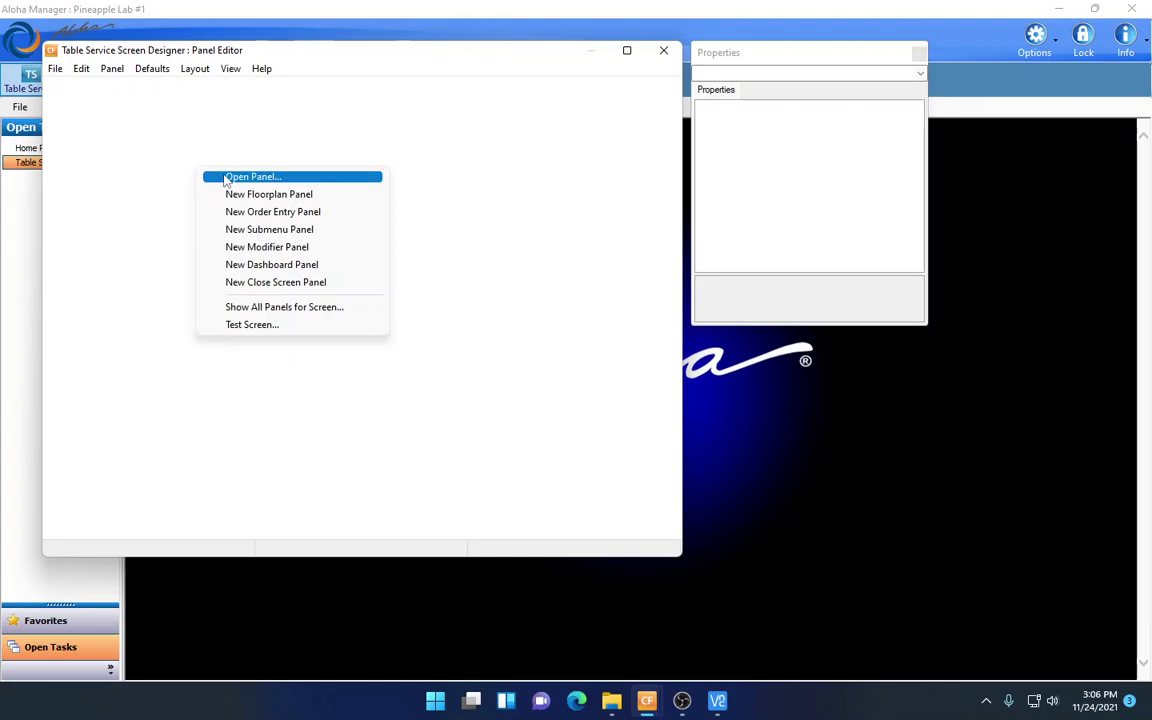
pyautogui.click(229, 231)
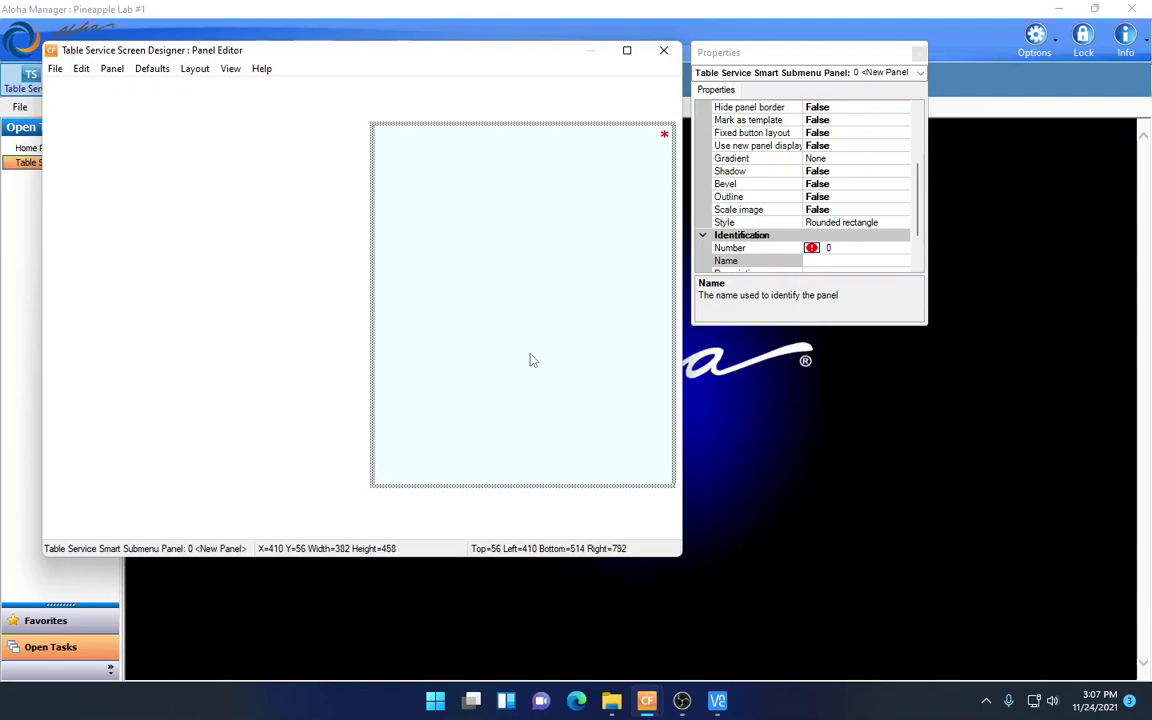
# Step: Assign the new submenu panel the first unassigned number following 0 (7) and name it LIQUOR
pyautogui.click(811, 249)
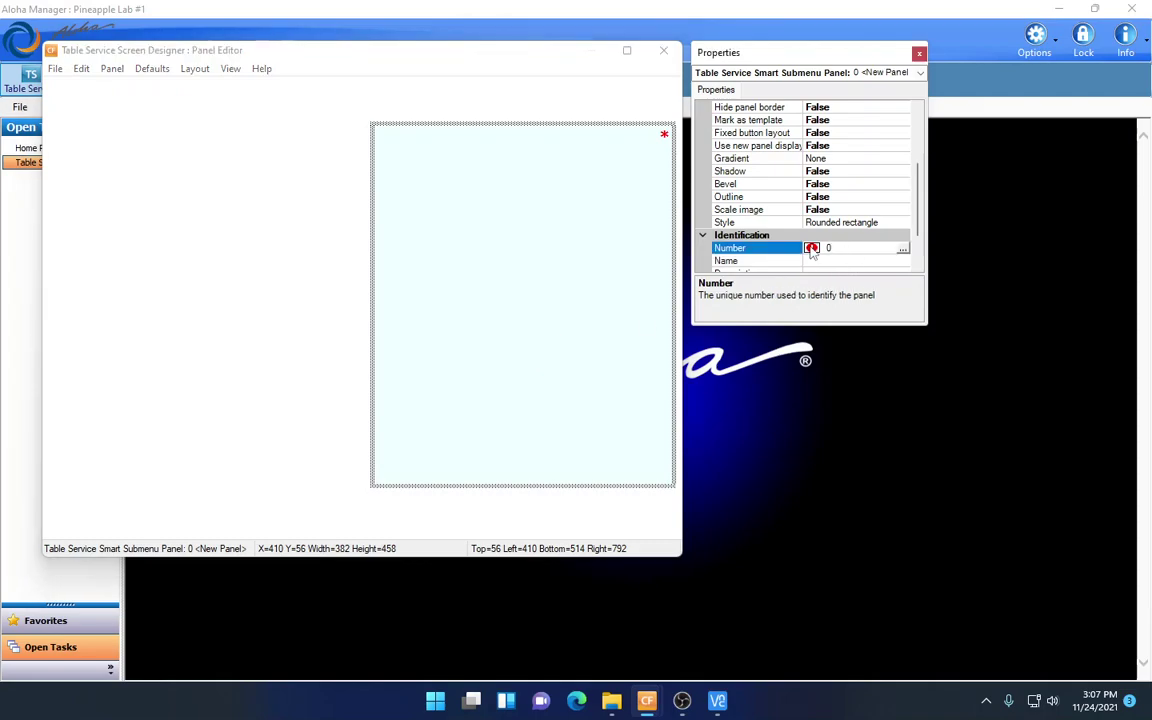
pyautogui.click(903, 249)
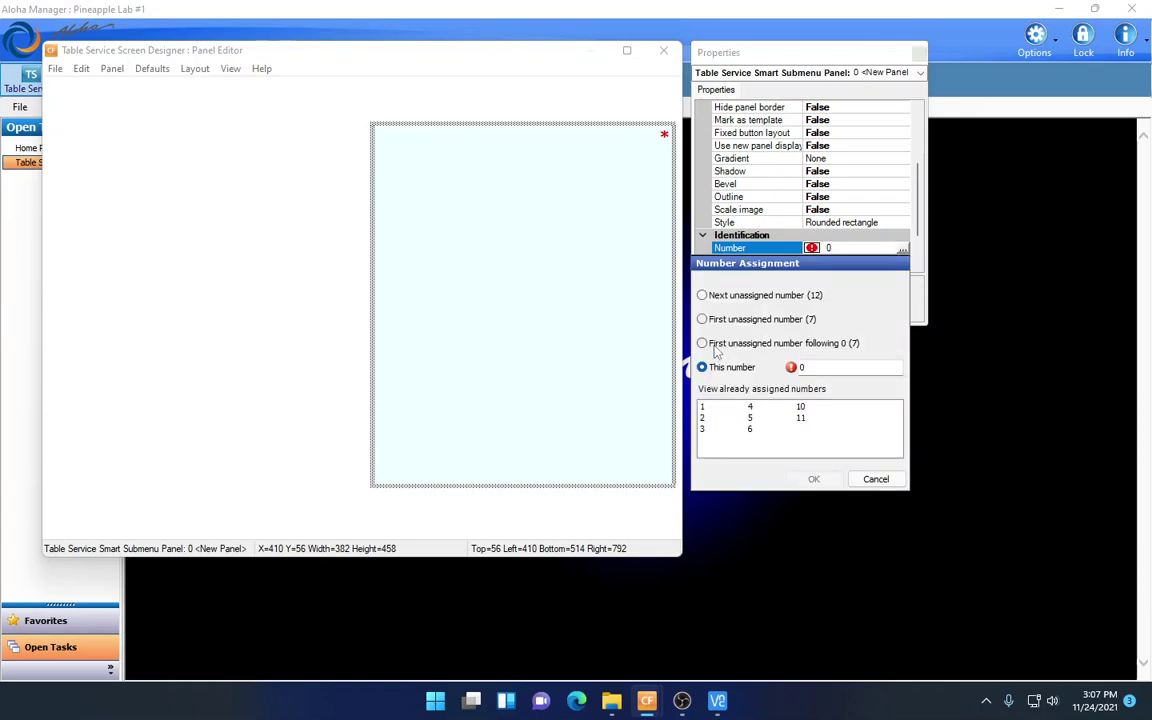
pyautogui.click(703, 343)
pyautogui.click(813, 479)
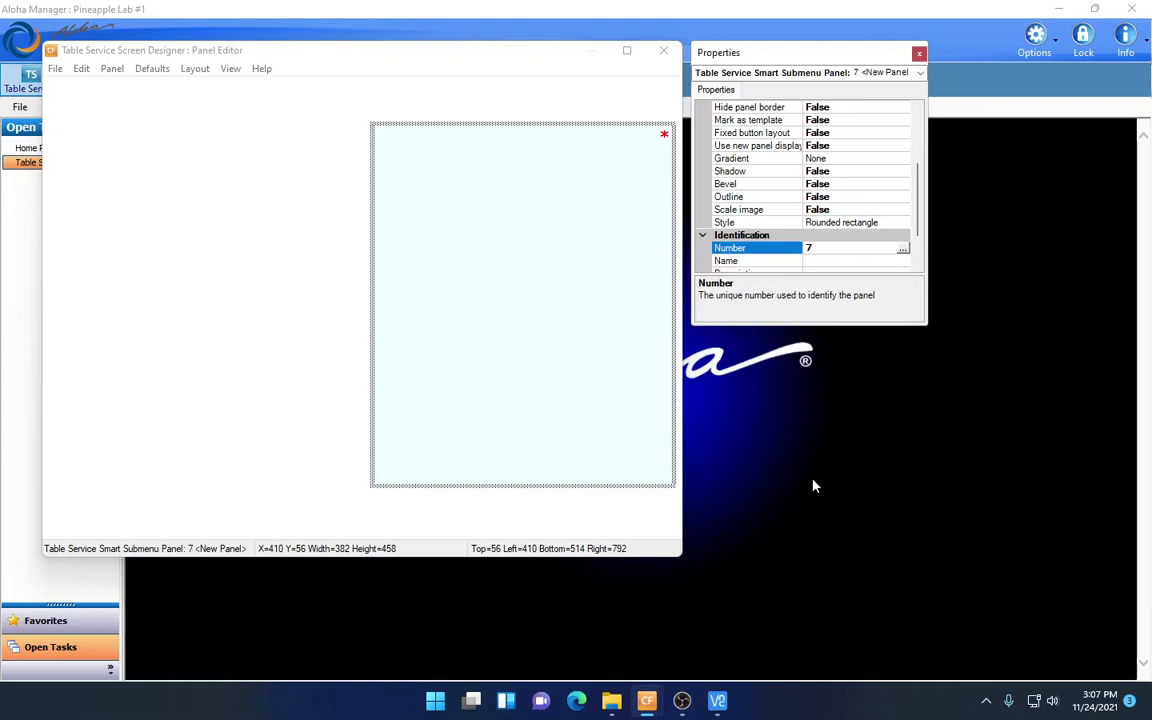
pyautogui.click(826, 262)
pyautogui.write('LIQUO')
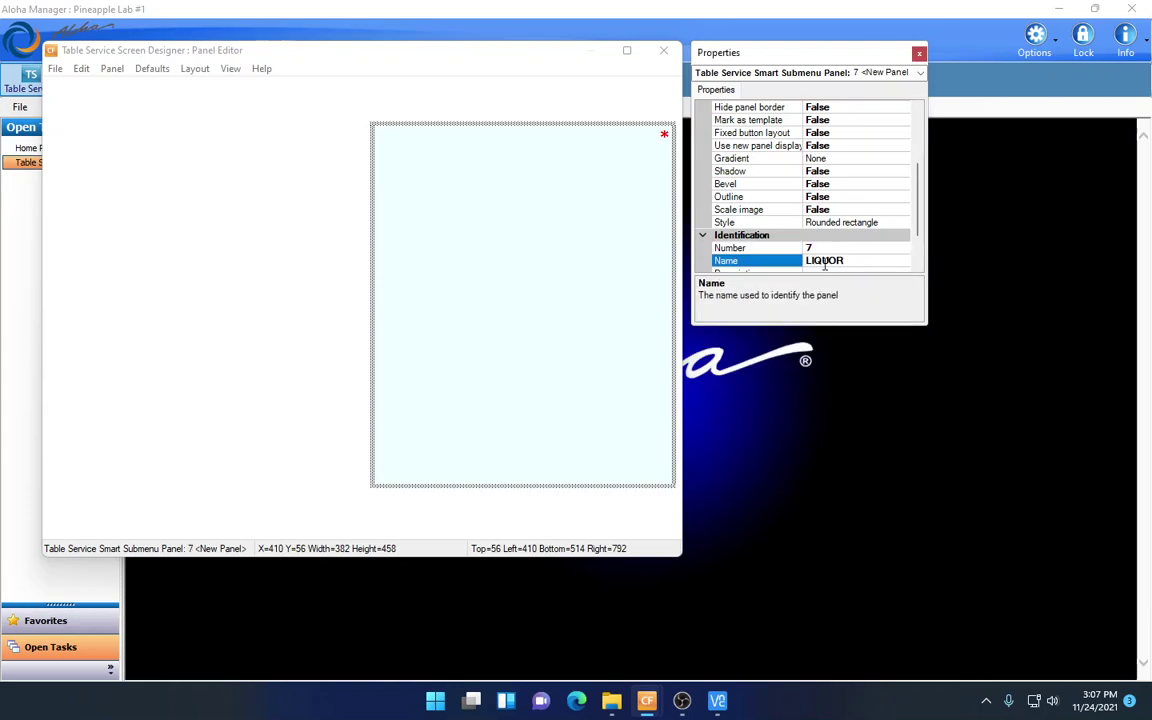
pyautogui.write('R')
pyautogui.press('Return')
# Step: Add a button grid to the LIQUOR panel with 3 rows, 3 columns and 9 buttons
pyautogui.click(505, 286)
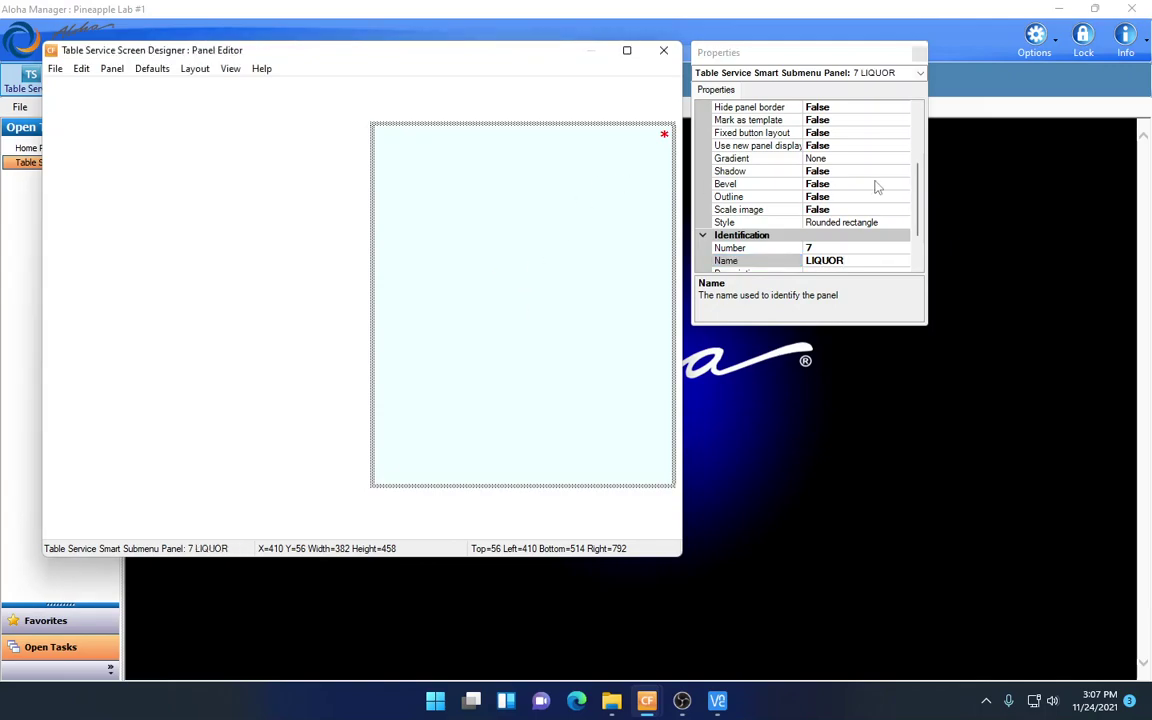
pyautogui.rightClick(505, 285)
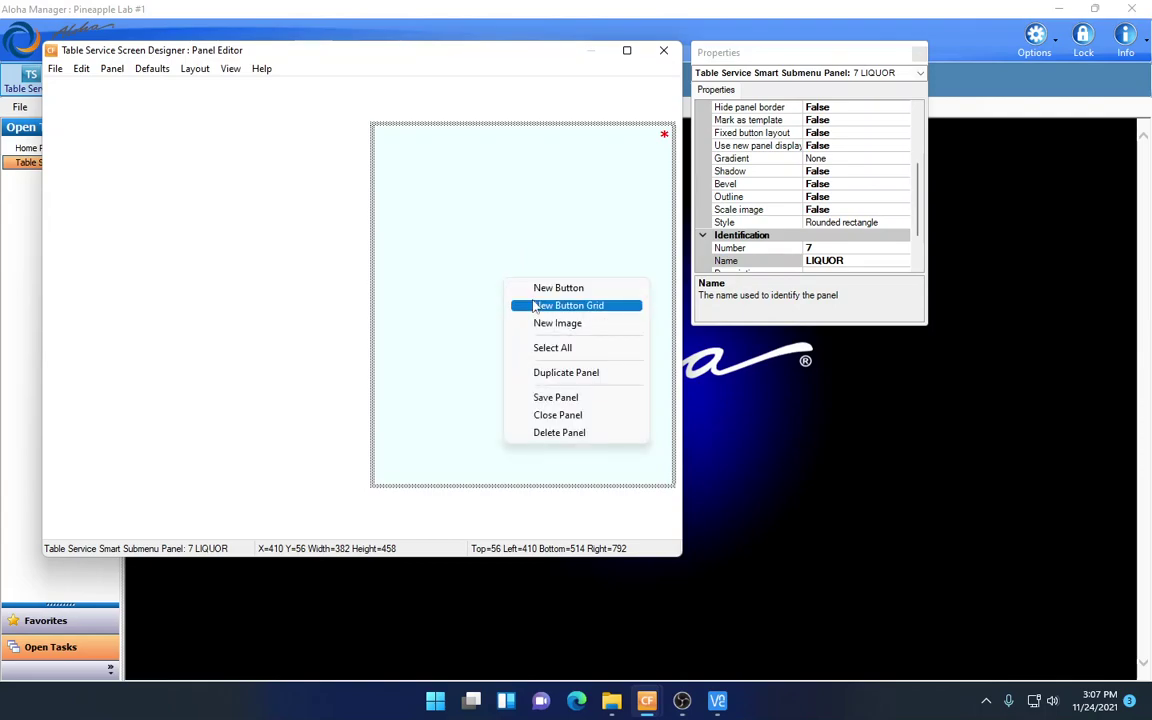
pyautogui.click(535, 306)
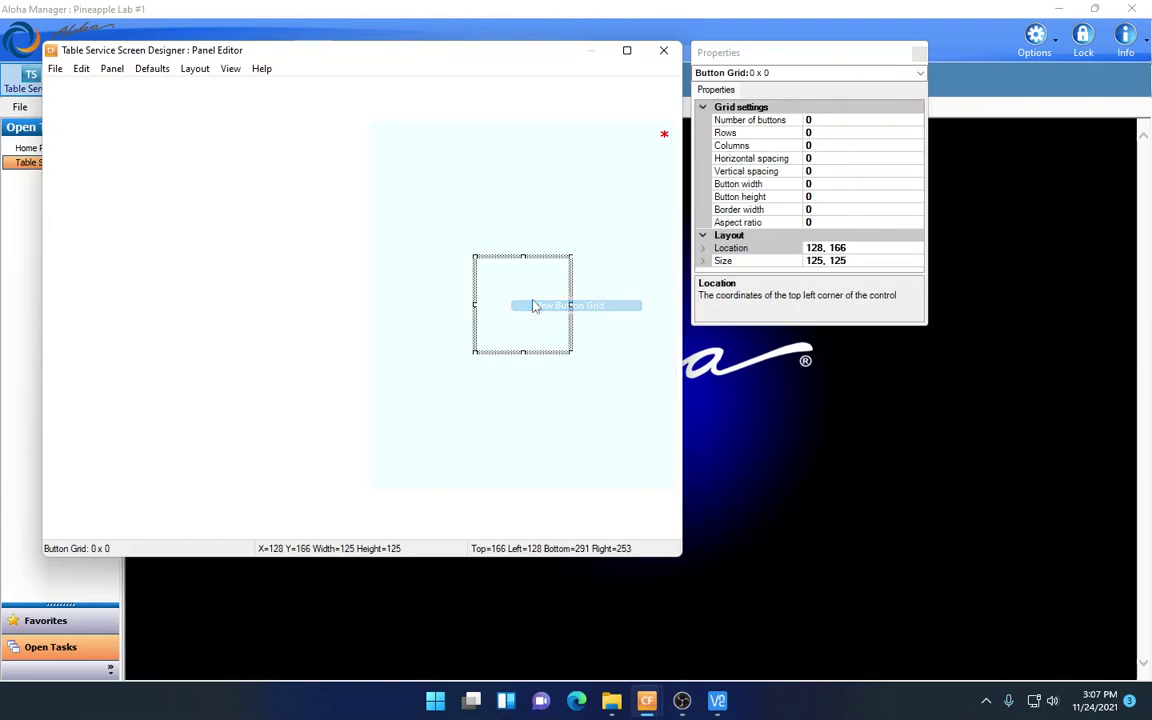
pyautogui.click(839, 120)
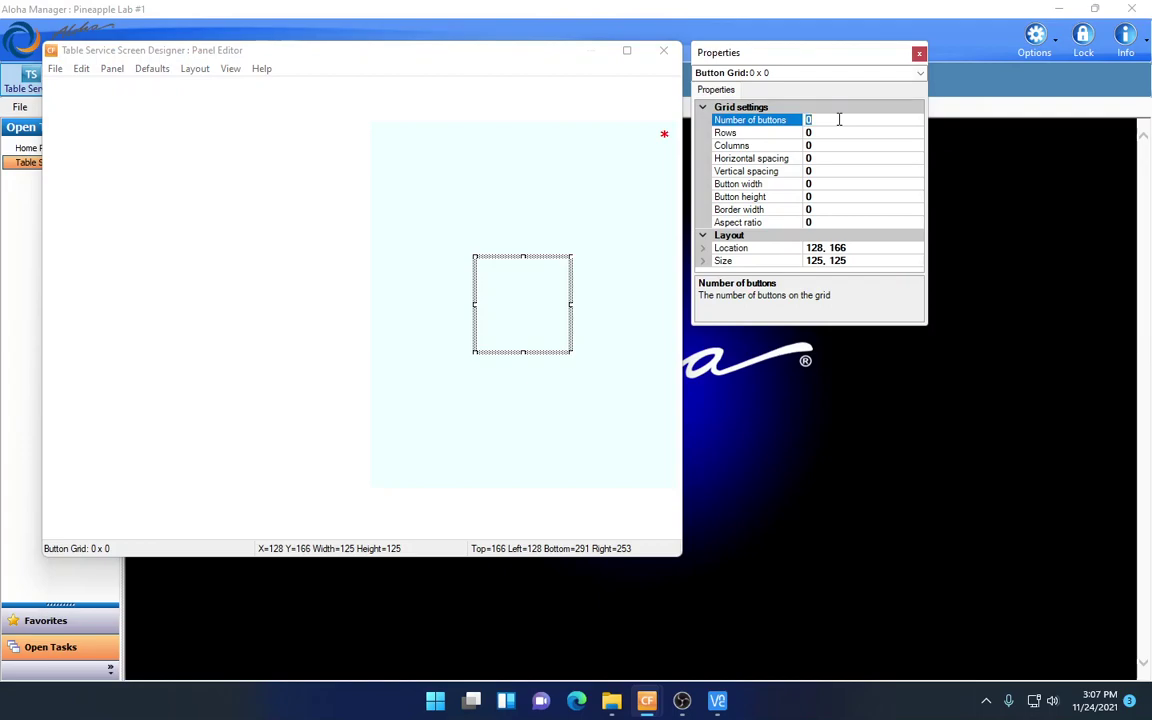
pyautogui.click(822, 129)
pyautogui.write('3')
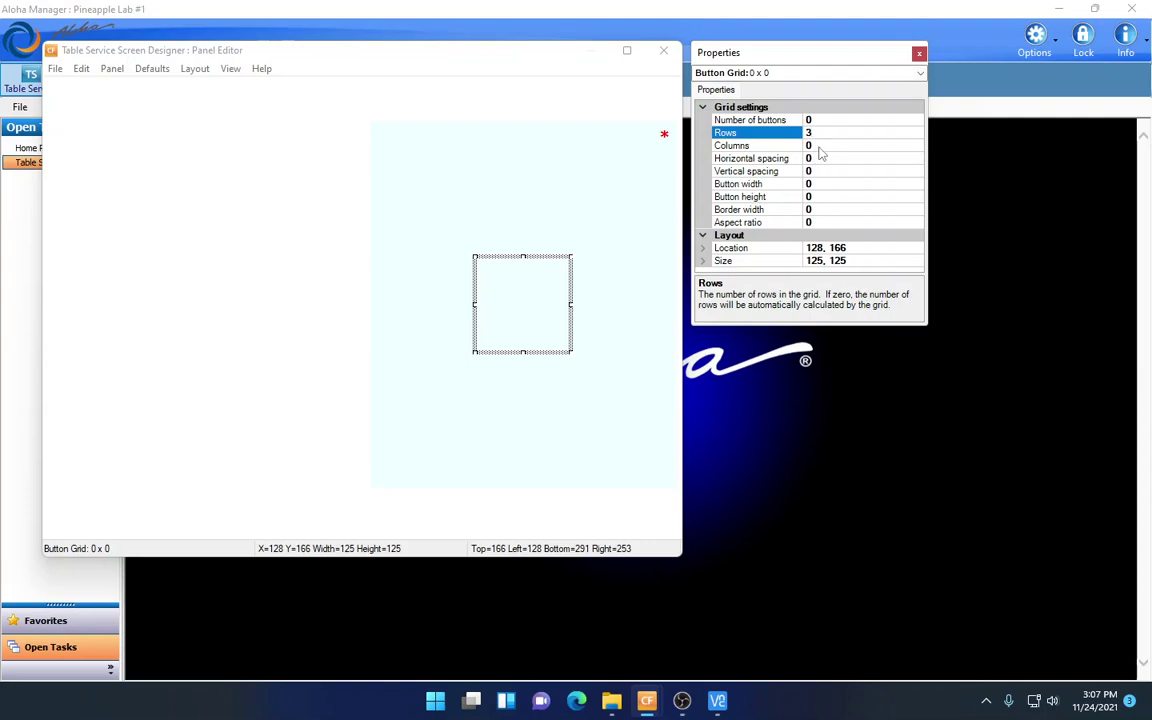
pyautogui.click(821, 146)
pyautogui.write('3')
pyautogui.click(822, 120)
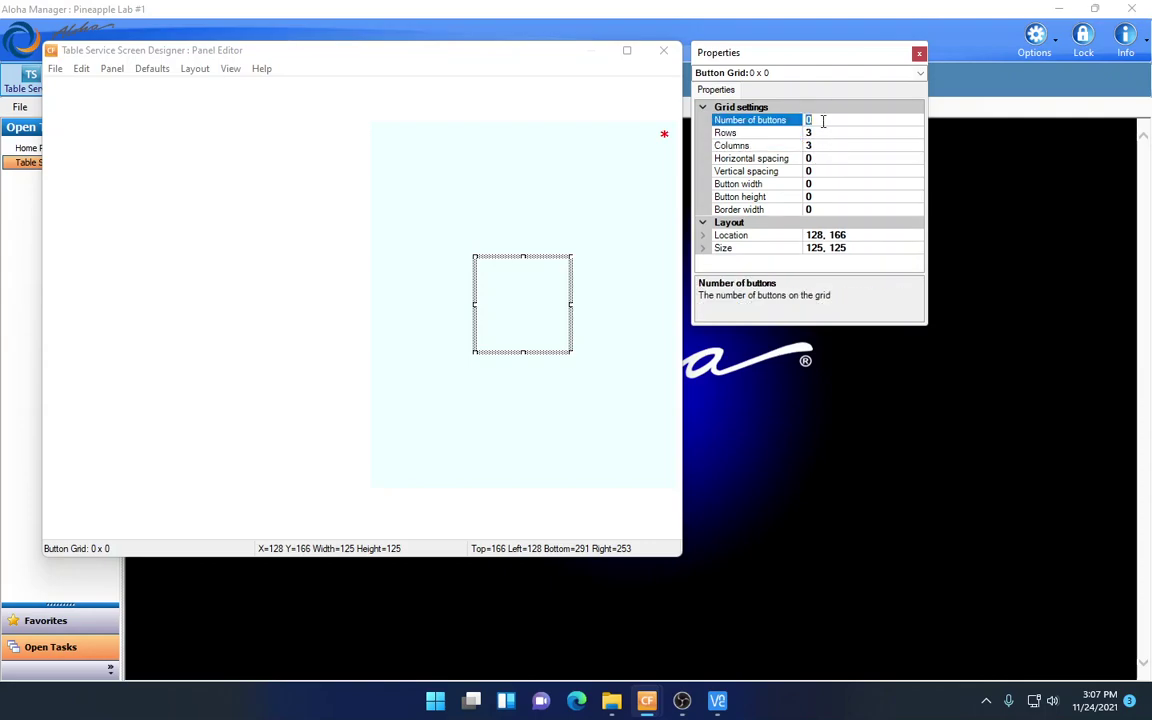
pyautogui.click(824, 133)
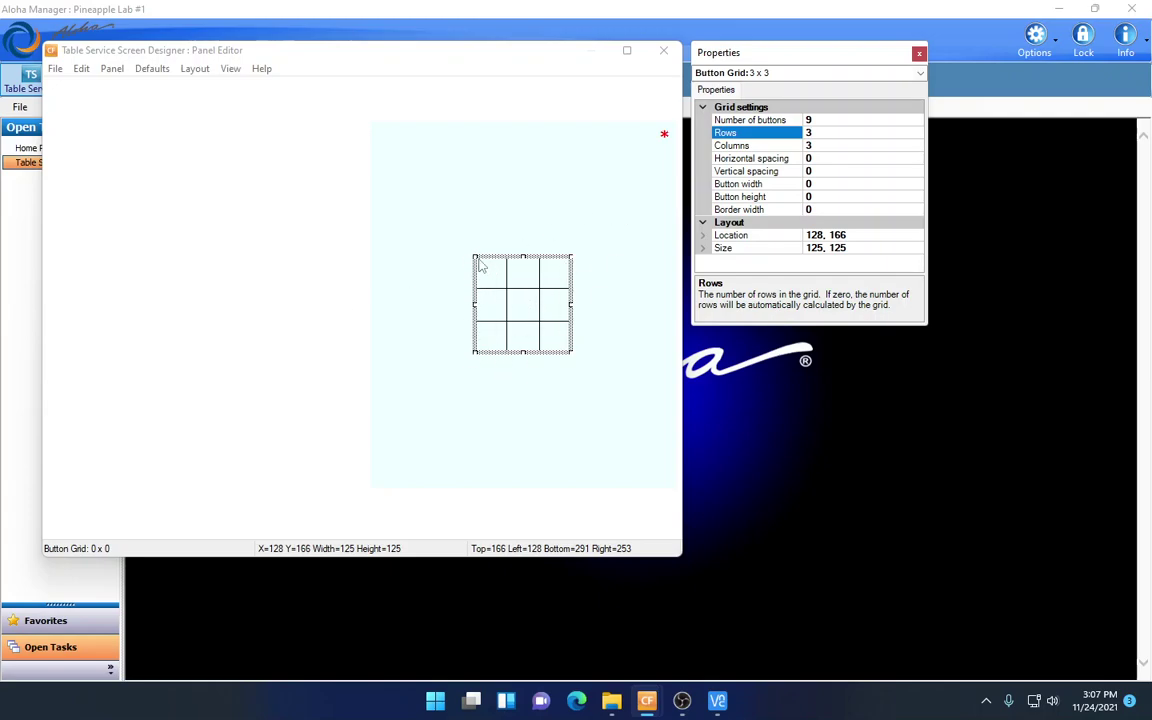
# Step: Enlarge the button grid to about 376 by 445 so it covers the panel, and fill it with buttons
pyautogui.moveTo(470, 253); pyautogui.dragTo(374, 124)
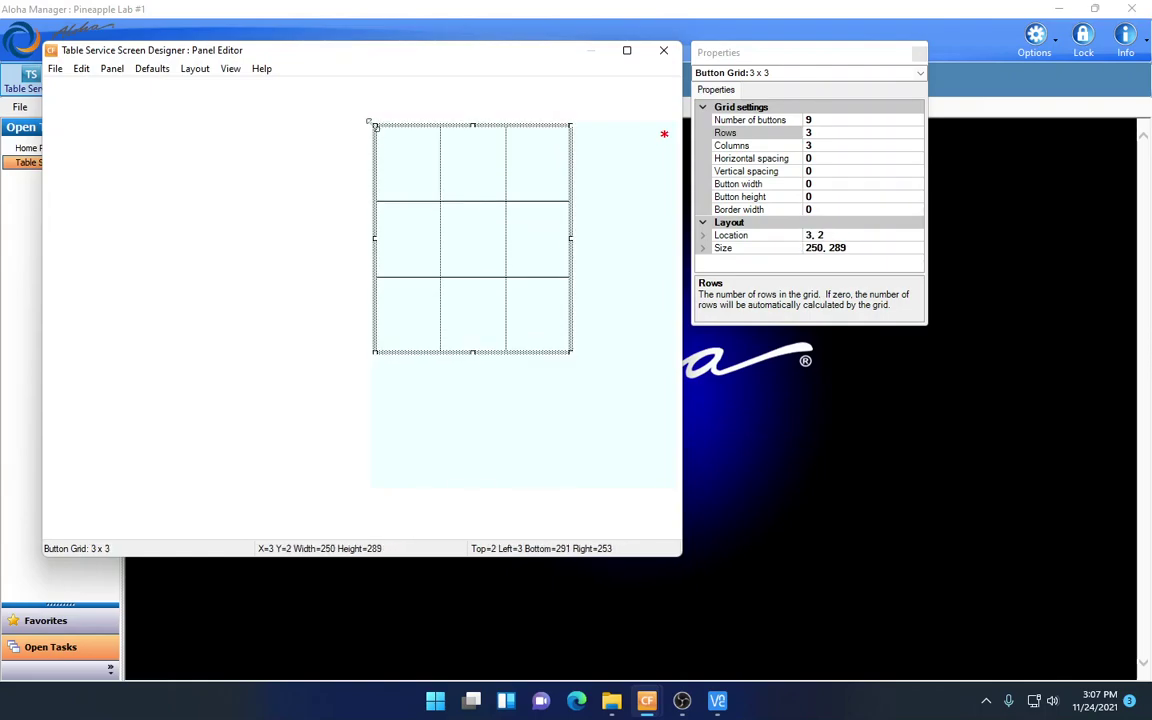
pyautogui.moveTo(573, 353); pyautogui.dragTo(680, 485)
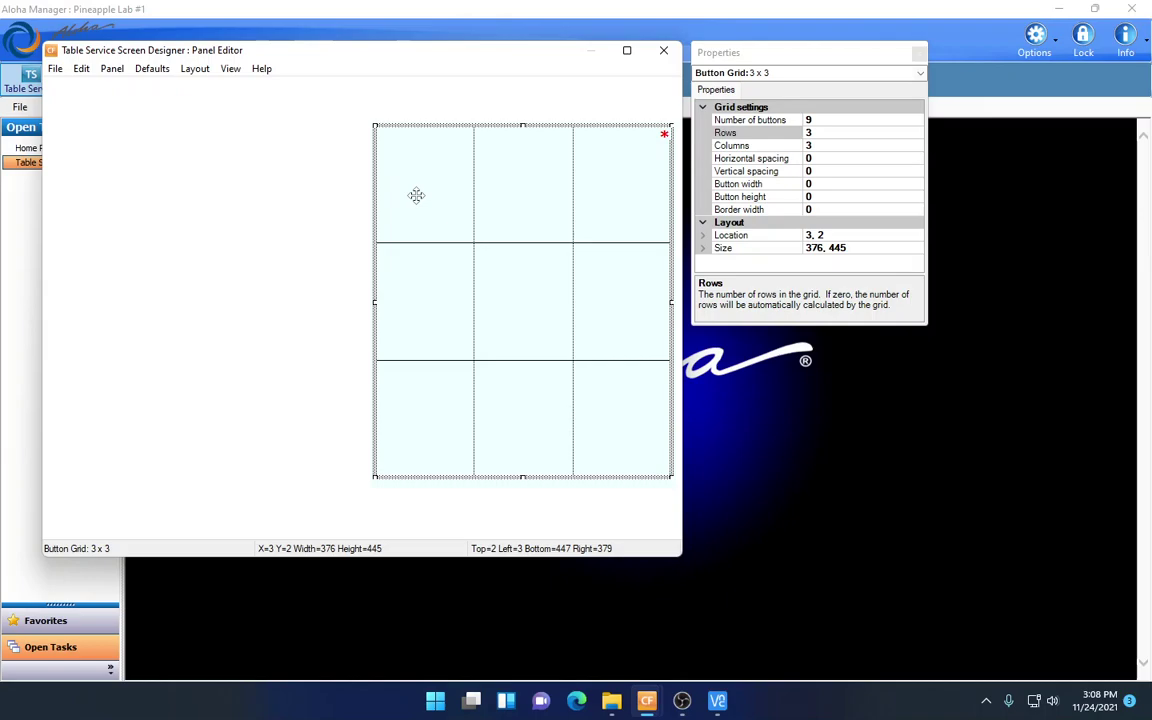
pyautogui.rightClick(567, 287)
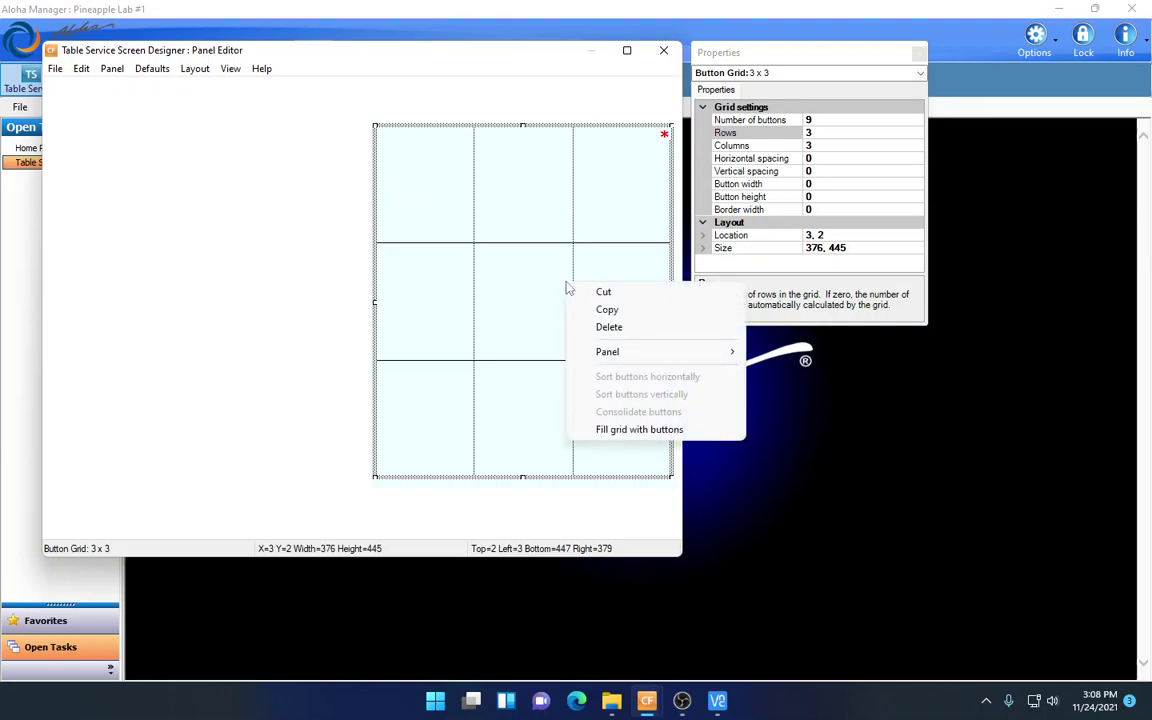
pyautogui.click(603, 432)
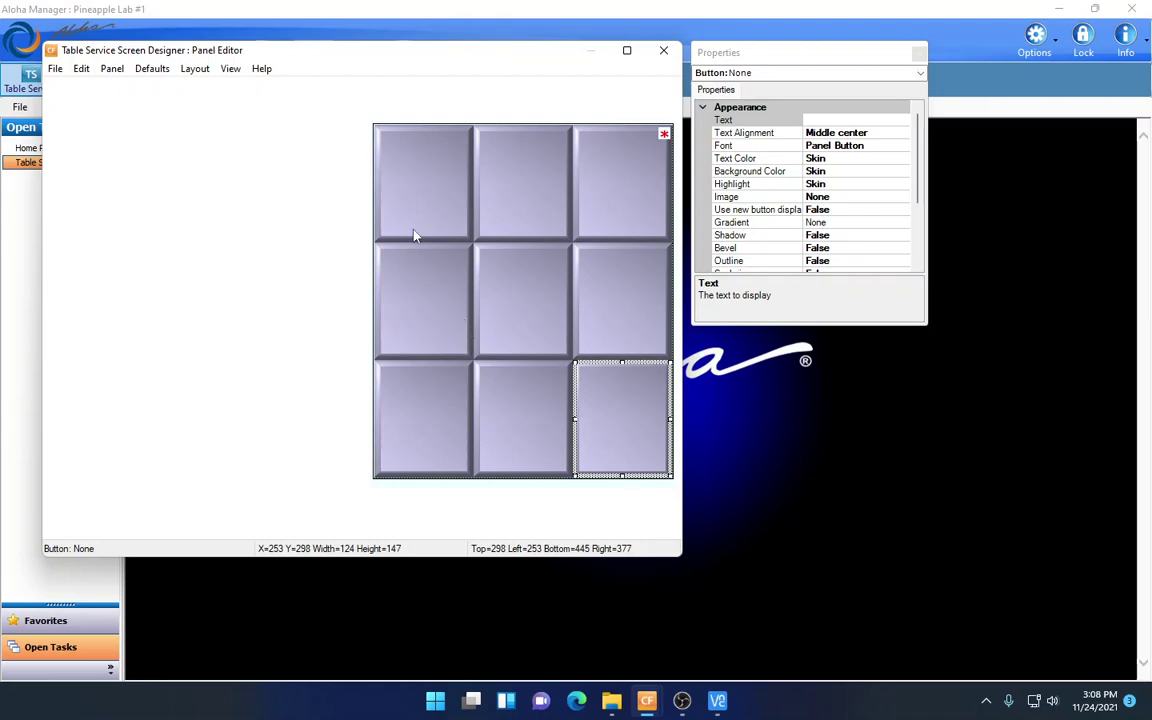
# Step: Assign the Smart Select action to the first button of the top row, with smart group 1 and smart element 1
pyautogui.click(430, 193)
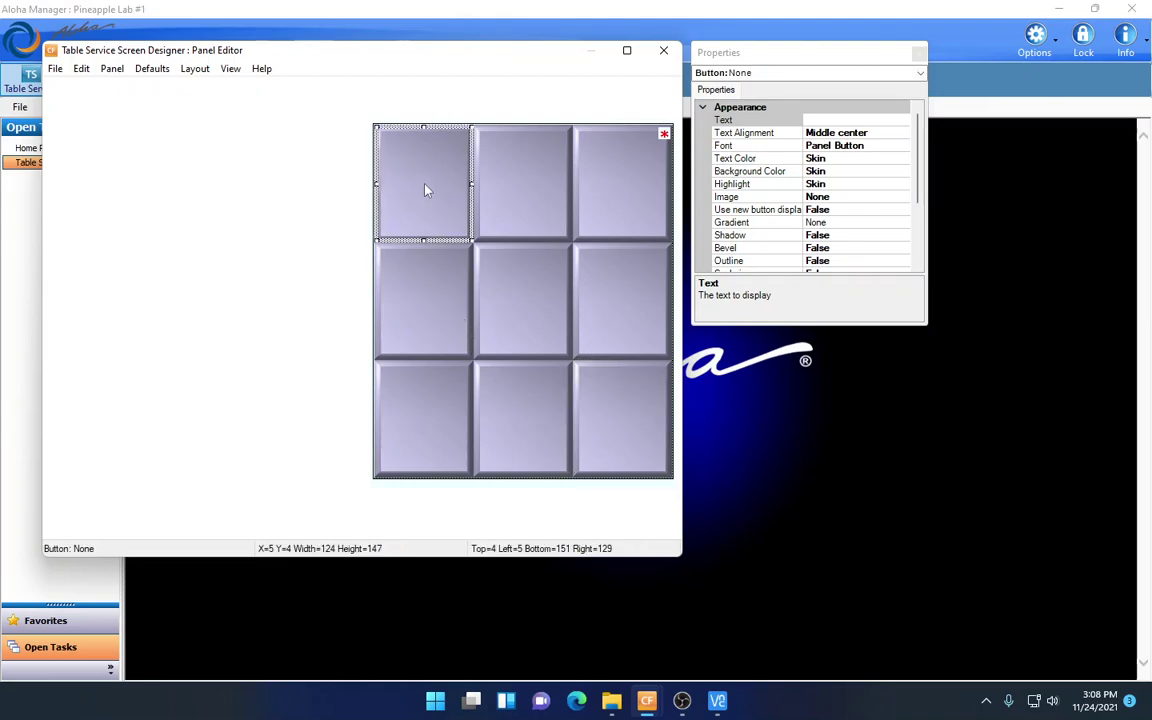
pyautogui.click(920, 197)
pyautogui.scroll(-3, 920, 197)
pyautogui.click(838, 223)
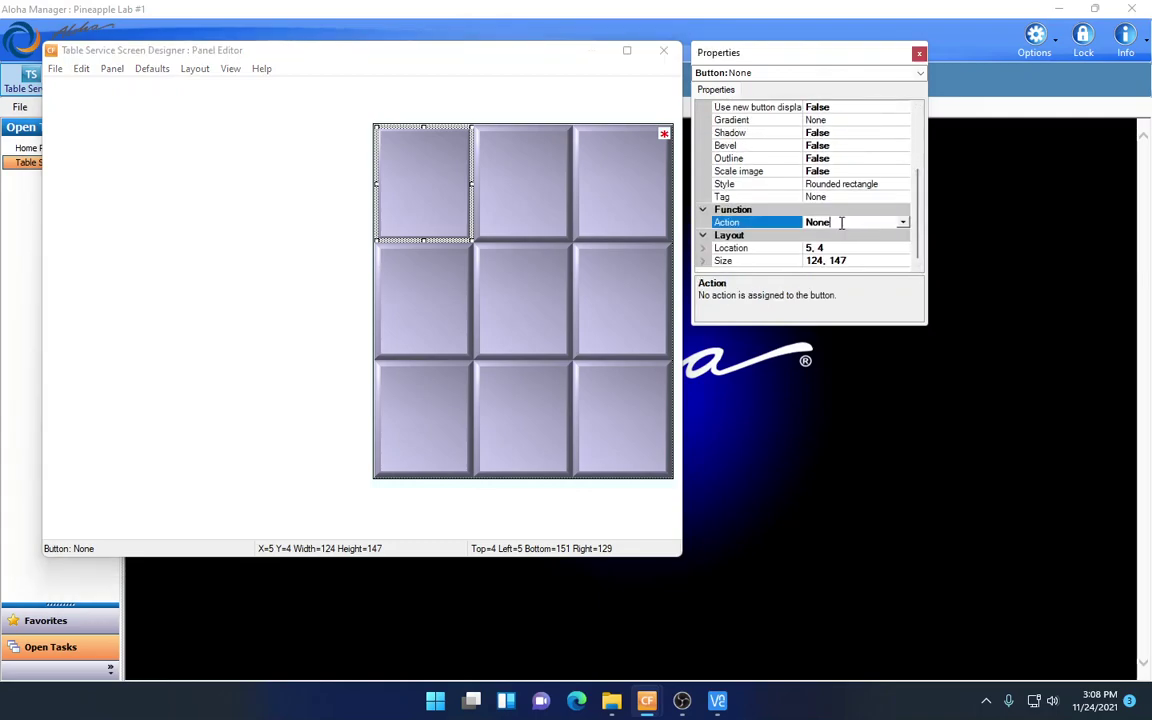
pyautogui.click(902, 222)
pyautogui.scroll(-2, 849, 353)
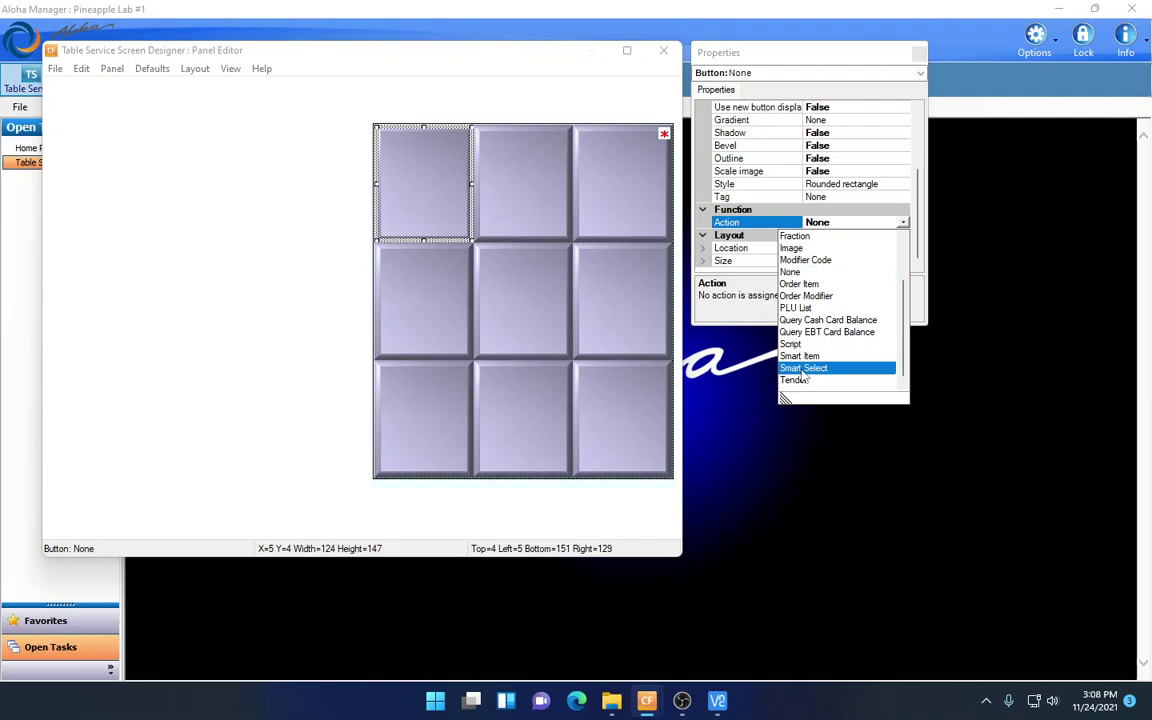
pyautogui.click(803, 368)
pyautogui.click(802, 235)
pyautogui.write('1')
pyautogui.click(828, 248)
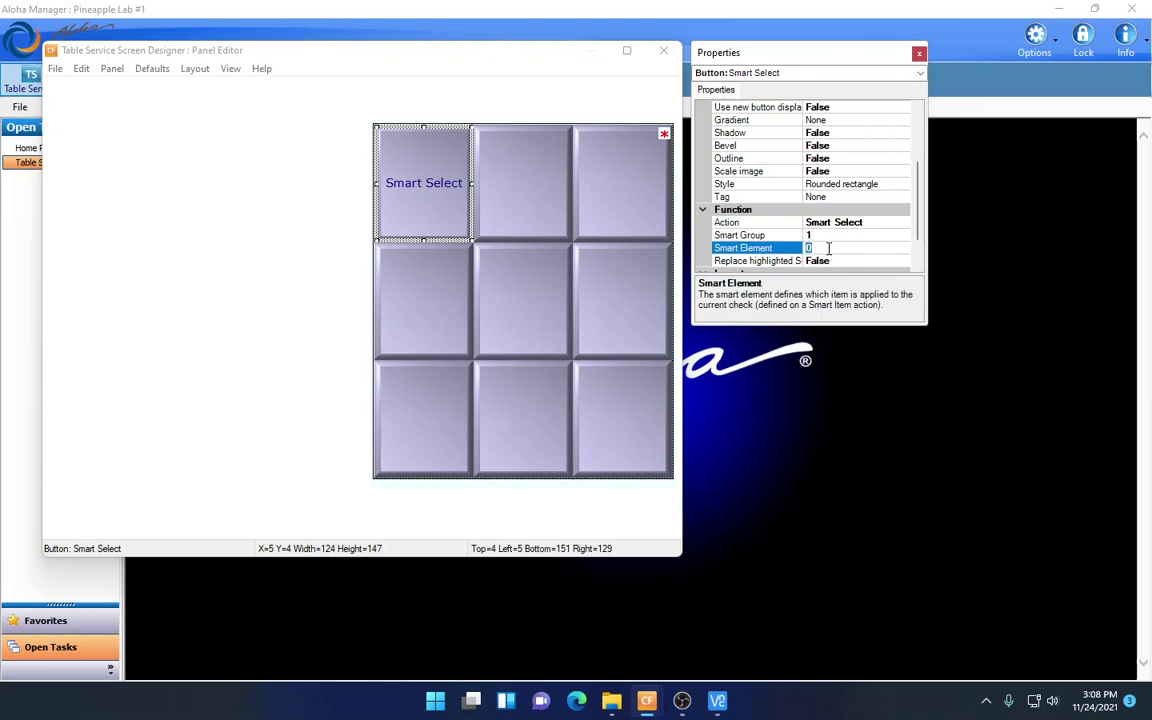
pyautogui.write('1')
# Step: Label the group 1, element 1 Smart Select button SINGLE and give it a custom yellow background
pyautogui.click(882, 119)
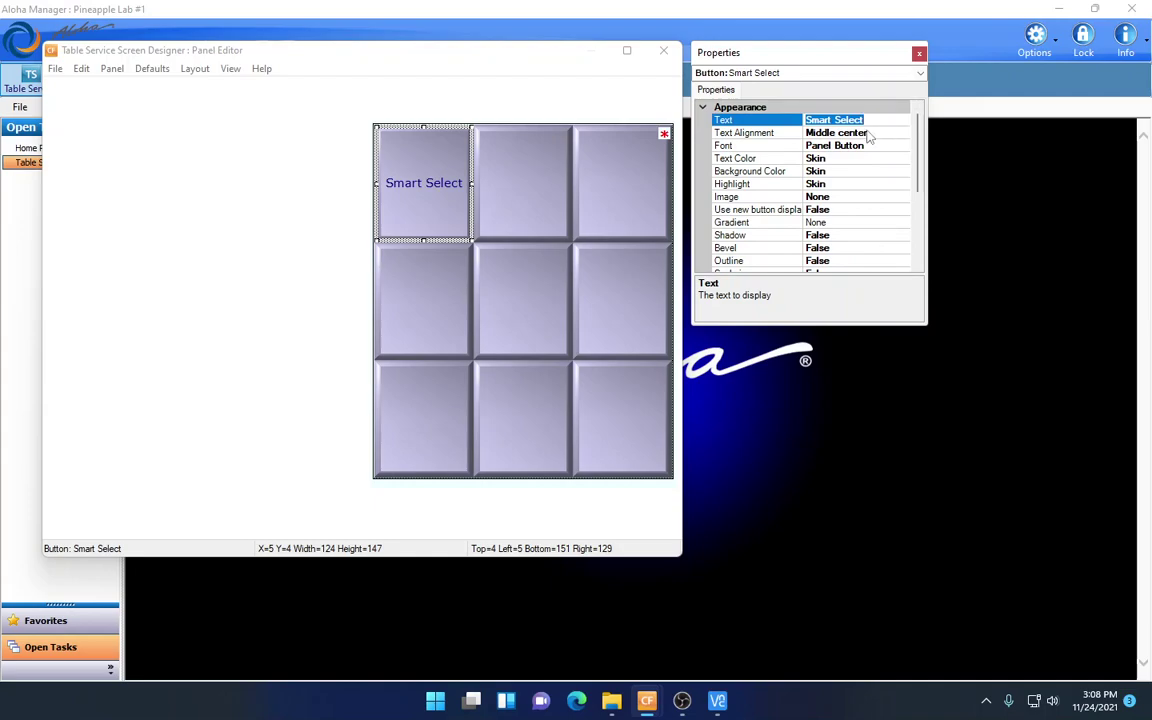
pyautogui.write('SINGLE')
pyautogui.click(858, 158)
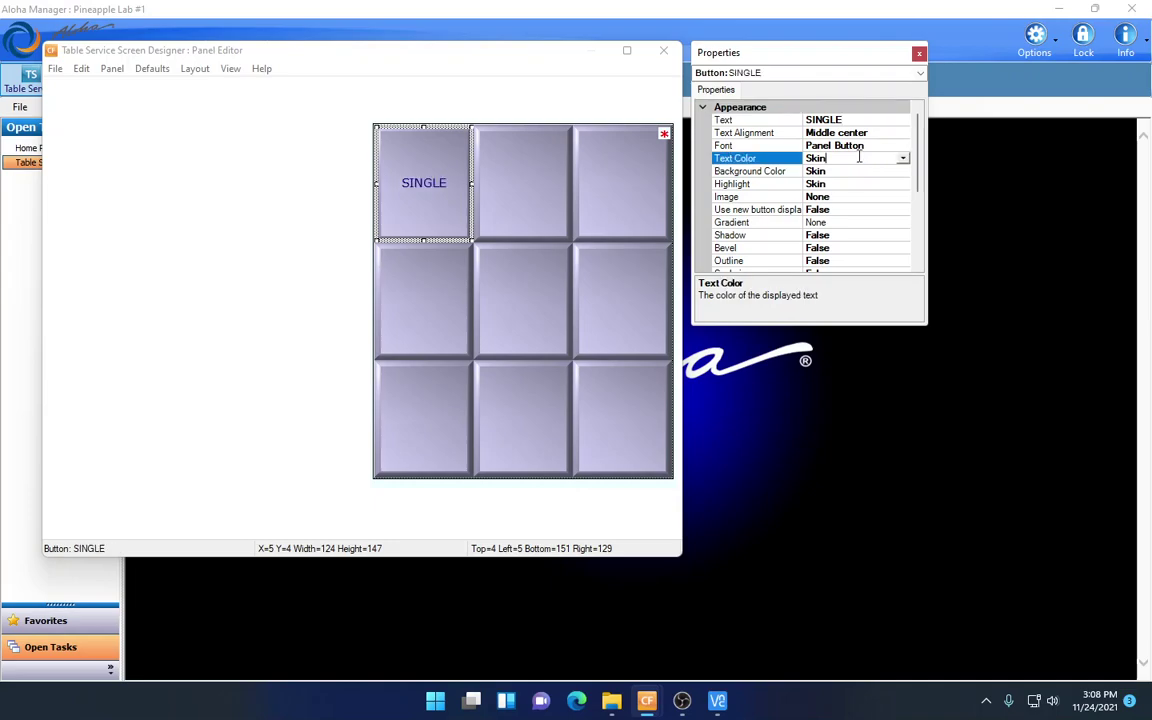
pyautogui.click(762, 172)
pyautogui.click(816, 171)
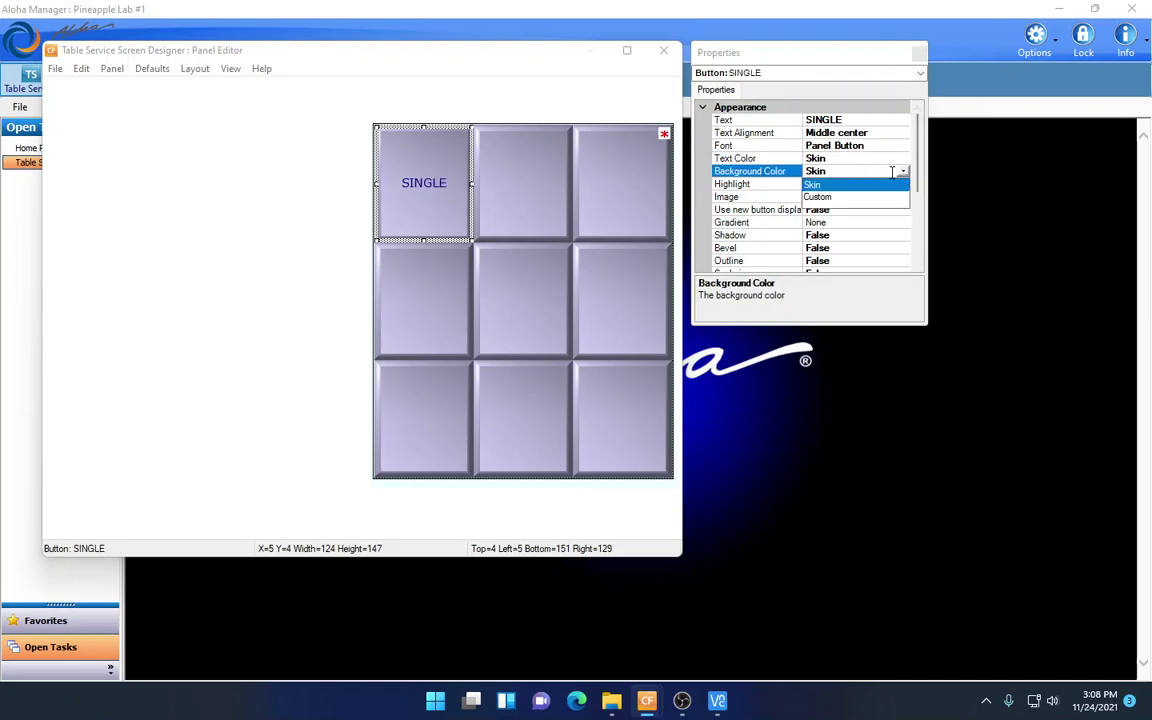
pyautogui.click(820, 197)
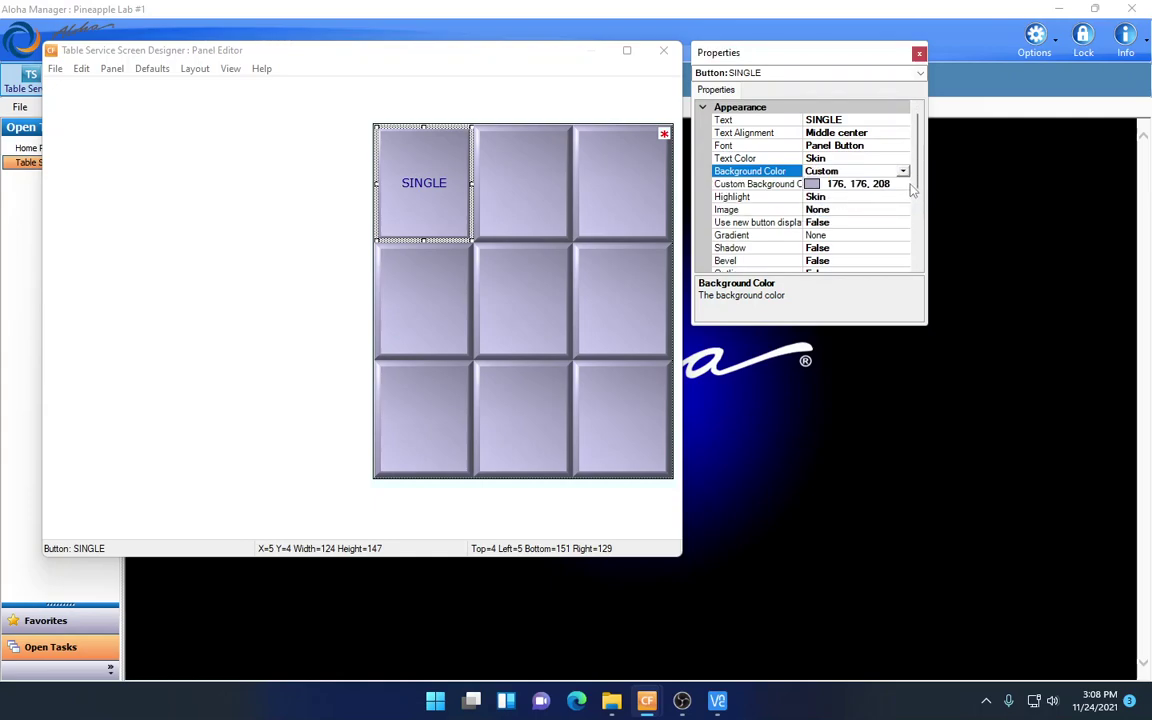
pyautogui.click(900, 184)
pyautogui.click(903, 184)
pyautogui.click(818, 258)
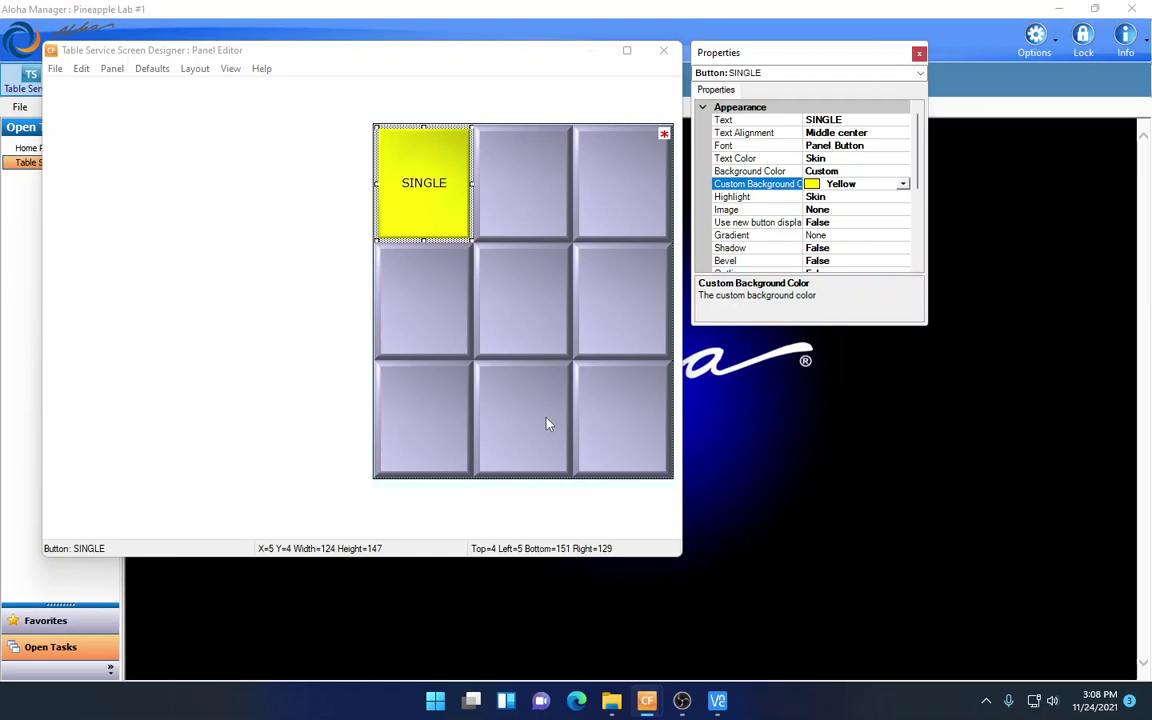
# Step: Assign the Smart Select action to the last button of the top row, with smart group 1 and smart element 2
pyautogui.click(636, 170)
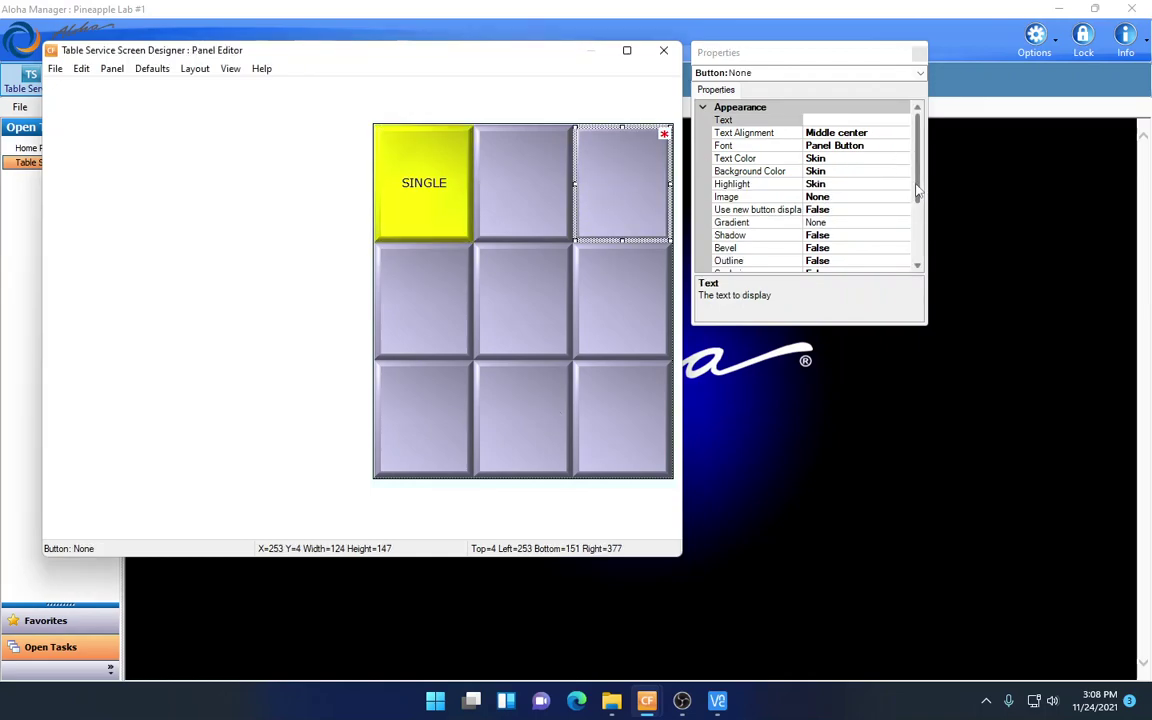
pyautogui.scroll(-3, 918, 192)
pyautogui.click(905, 224)
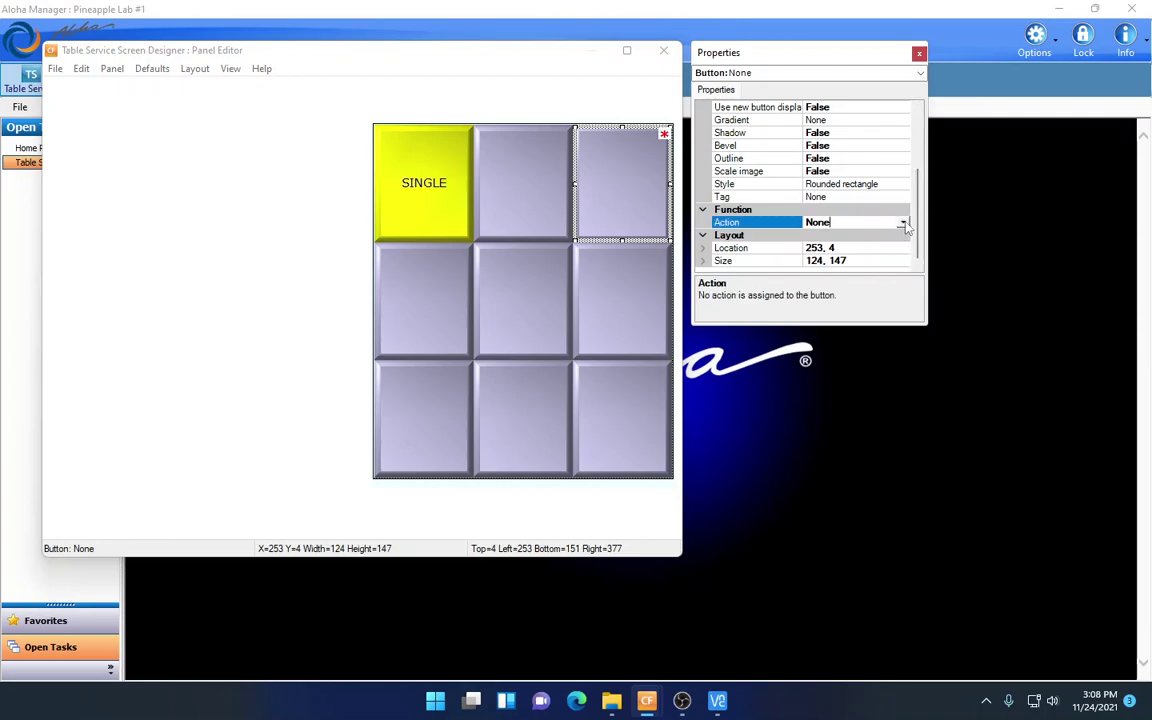
pyautogui.click(903, 223)
pyautogui.scroll(-2, 880, 357)
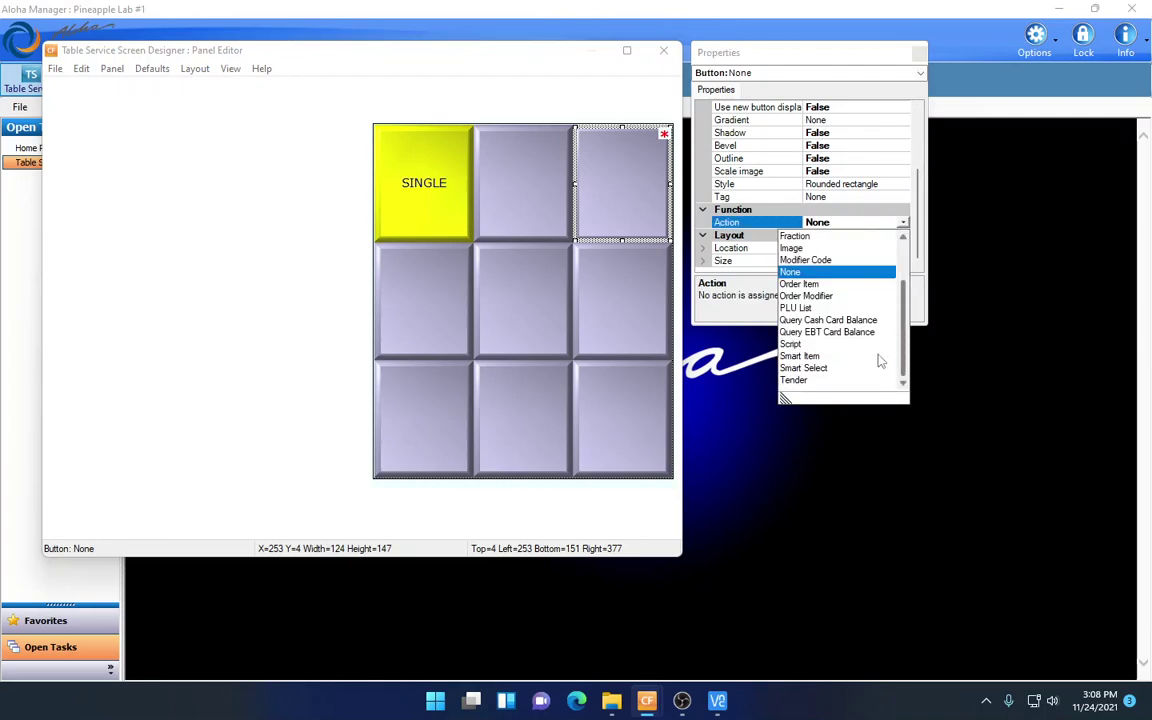
pyautogui.click(820, 368)
pyautogui.click(830, 235)
pyautogui.write('1')
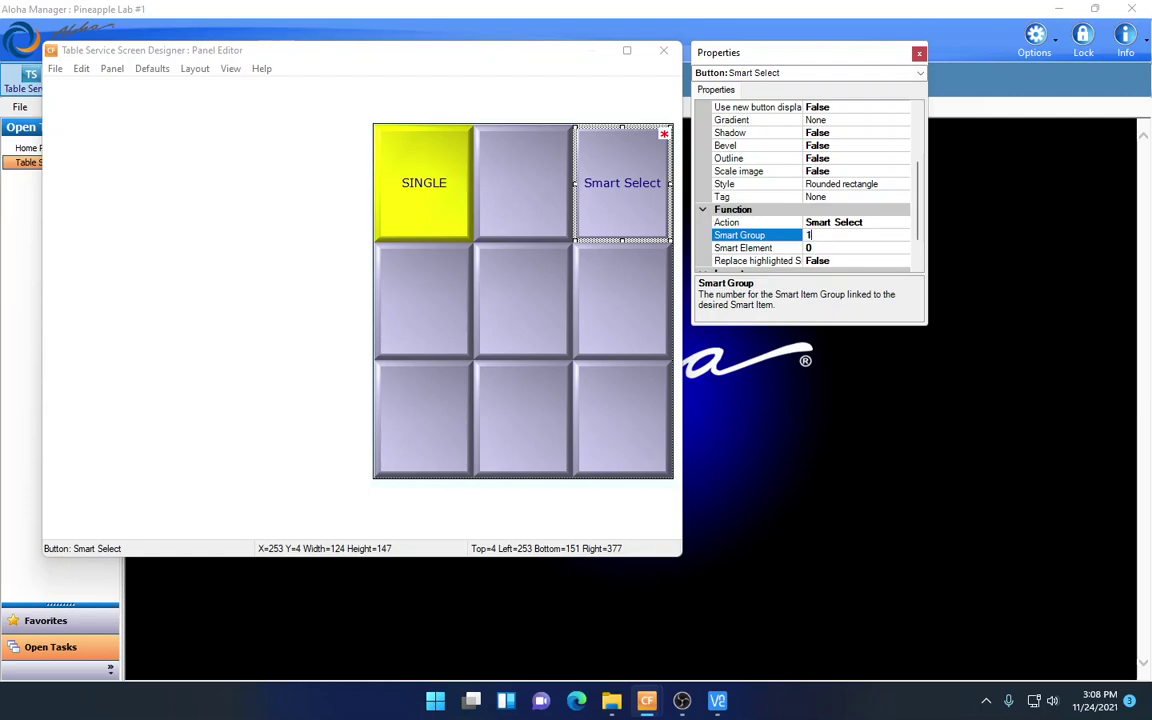
pyautogui.click(822, 248)
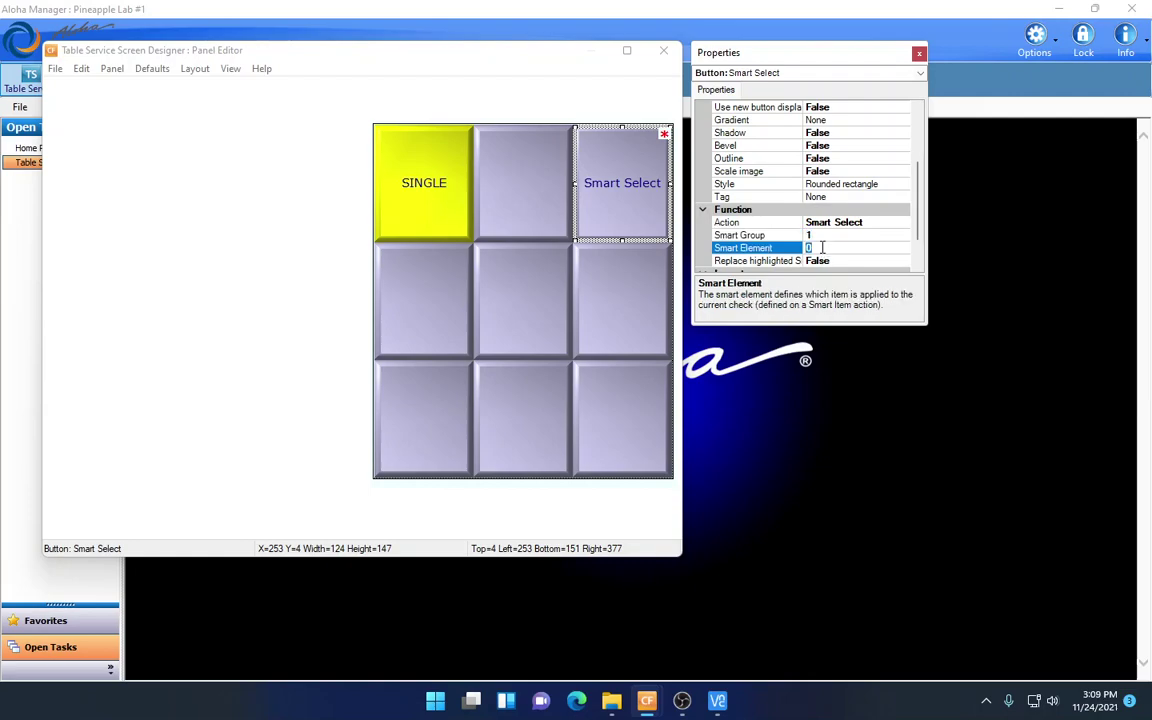
pyautogui.write('2')
# Step: Label the group 1, element 2 Smart Select button DOUBLE and give it a custom green background
pyautogui.scroll(3, 885, 185)
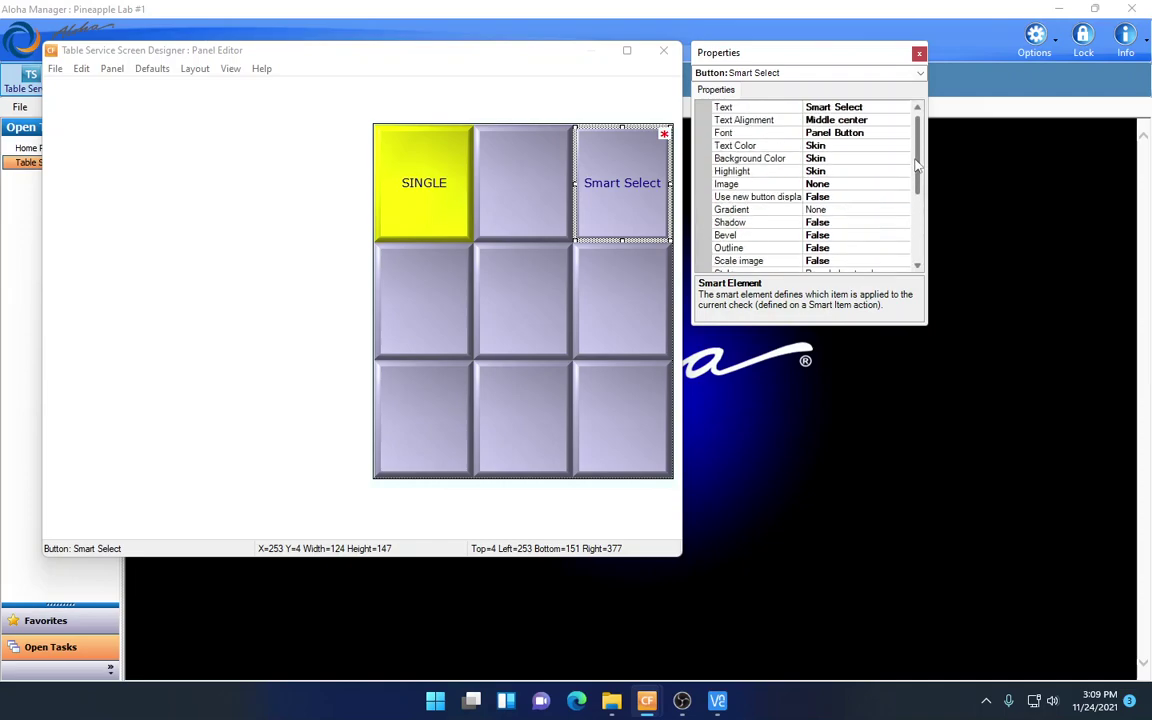
pyautogui.click(874, 121)
pyautogui.write('DOUBLE')
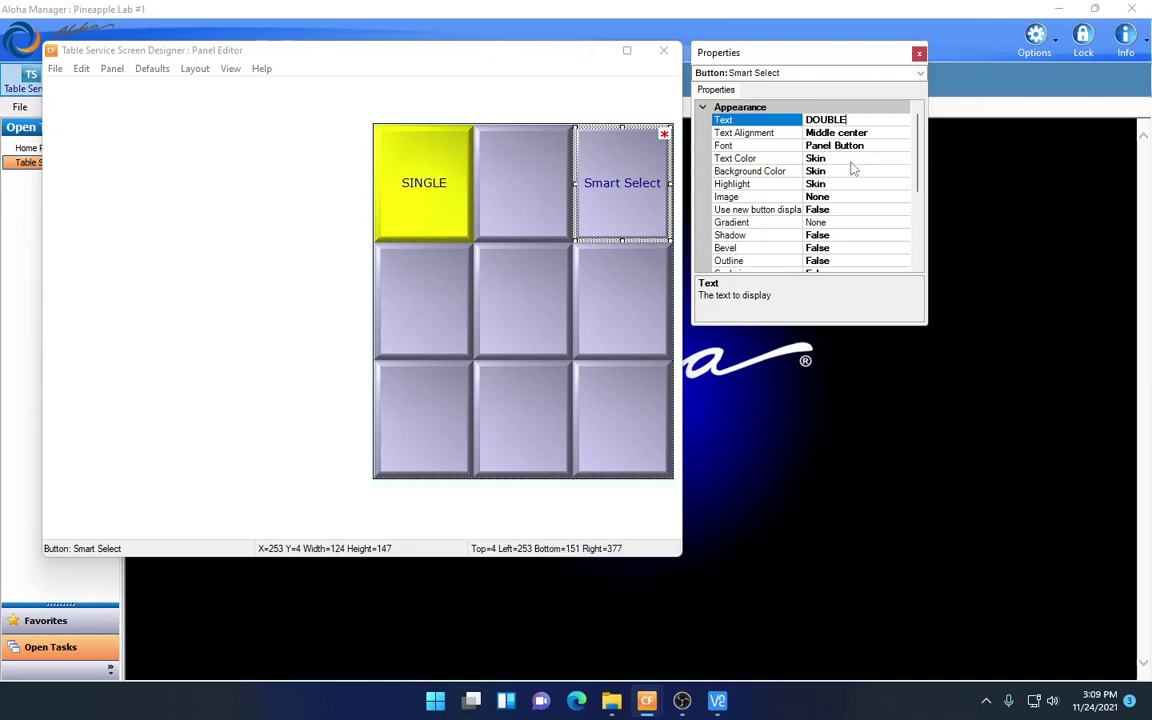
pyautogui.click(852, 159)
pyautogui.click(852, 171)
pyautogui.click(903, 173)
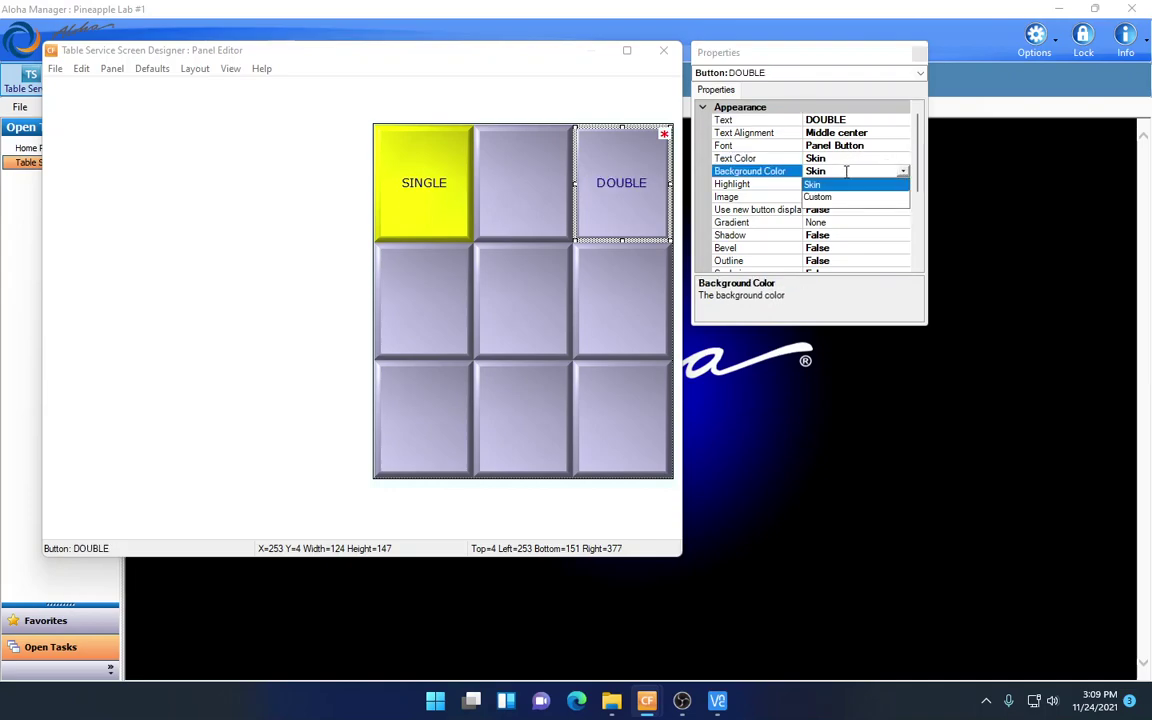
pyautogui.click(870, 195)
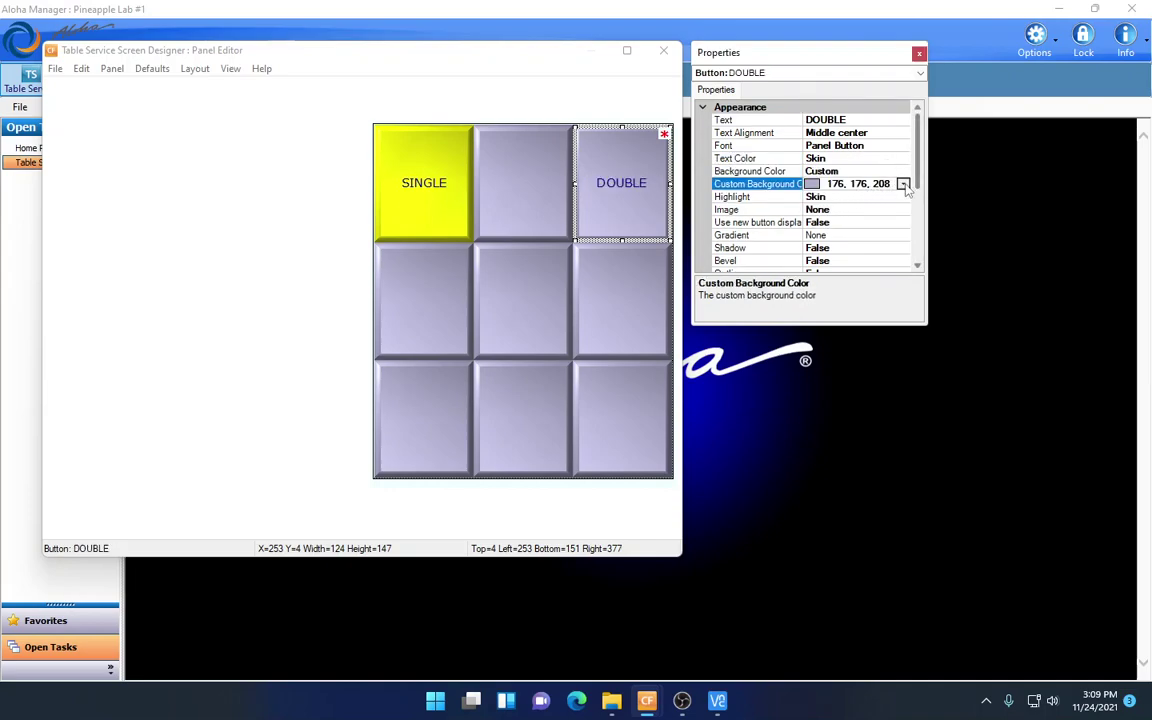
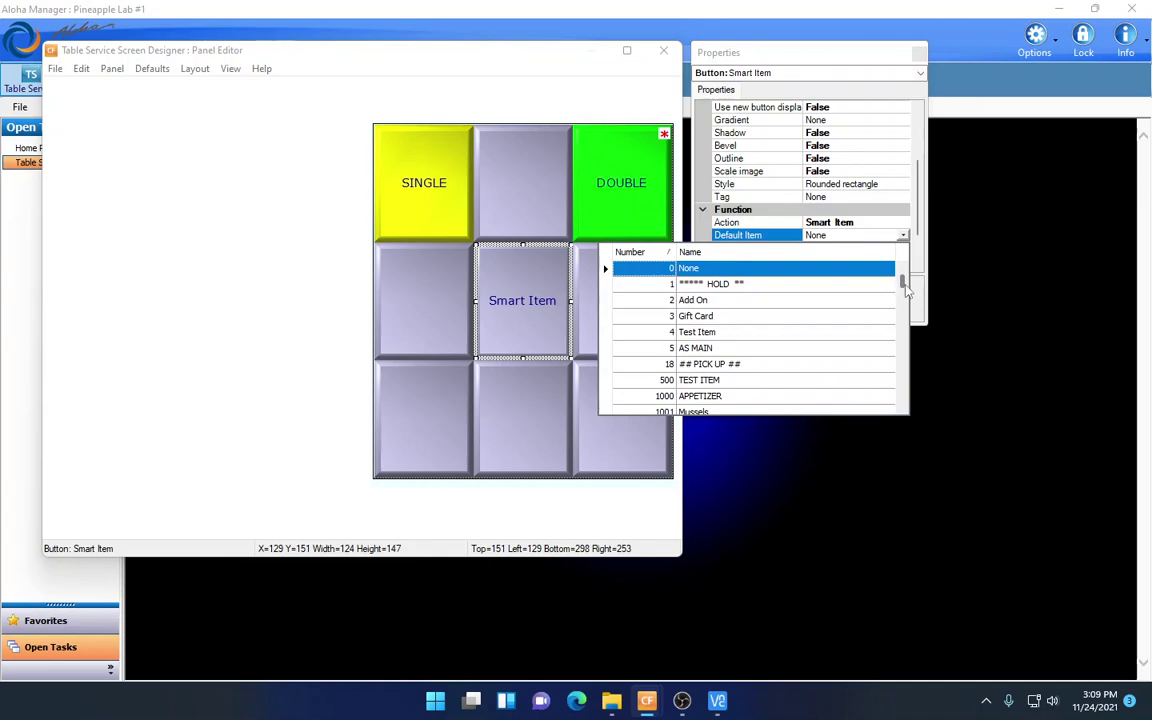
# Step: Set the centre Smart Item button's default item to Smirnoff White (5501) and its pricing method to Item Price
pyautogui.moveTo(904, 285); pyautogui.dragTo(897, 340)
pyautogui.scroll(-7, 897, 340)
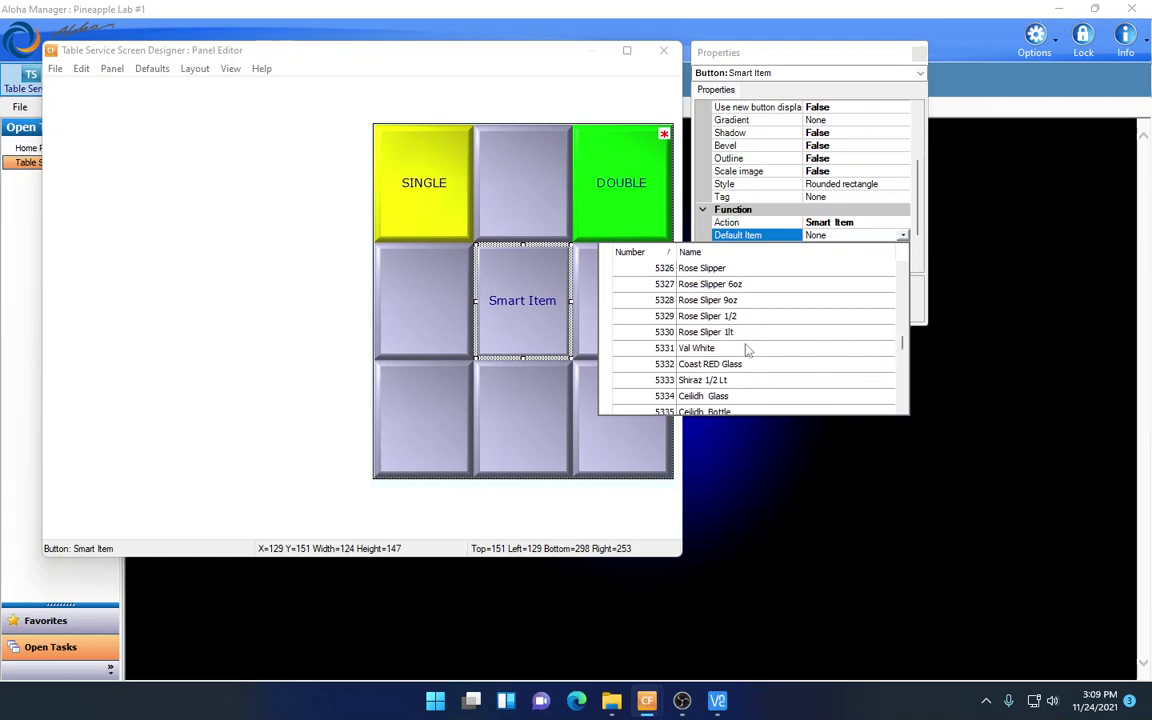
pyautogui.scroll(-10, 743, 350)
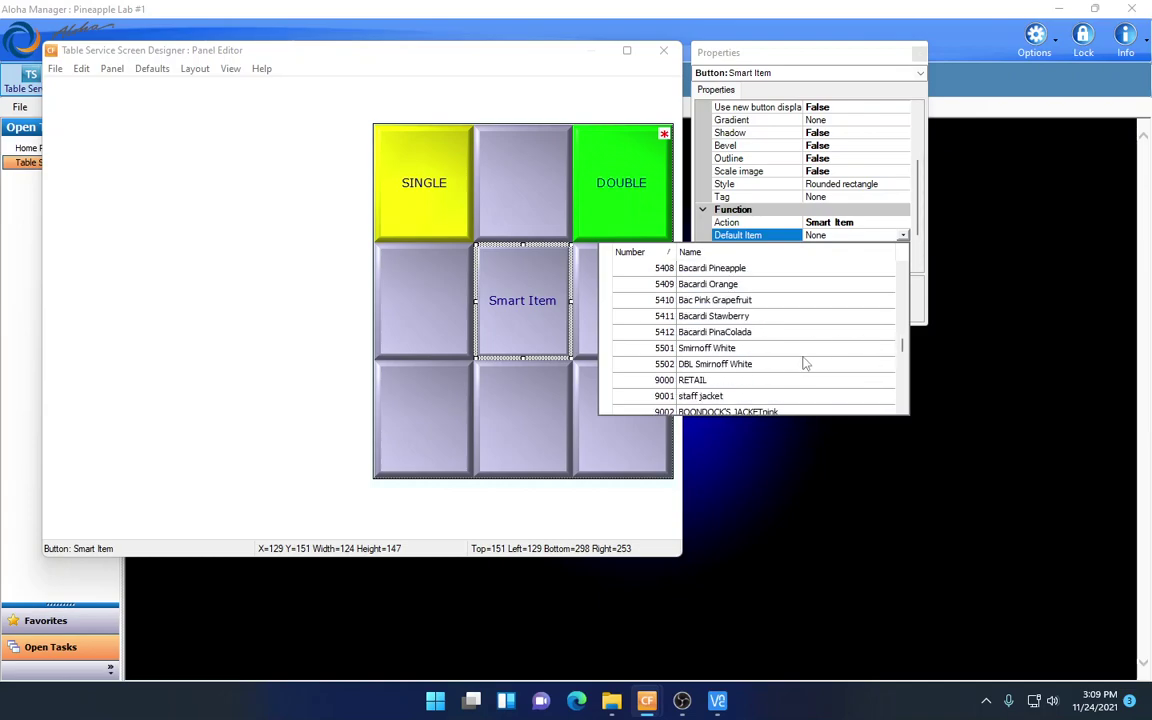
pyautogui.scroll(1, 760, 350)
pyautogui.click(700, 332)
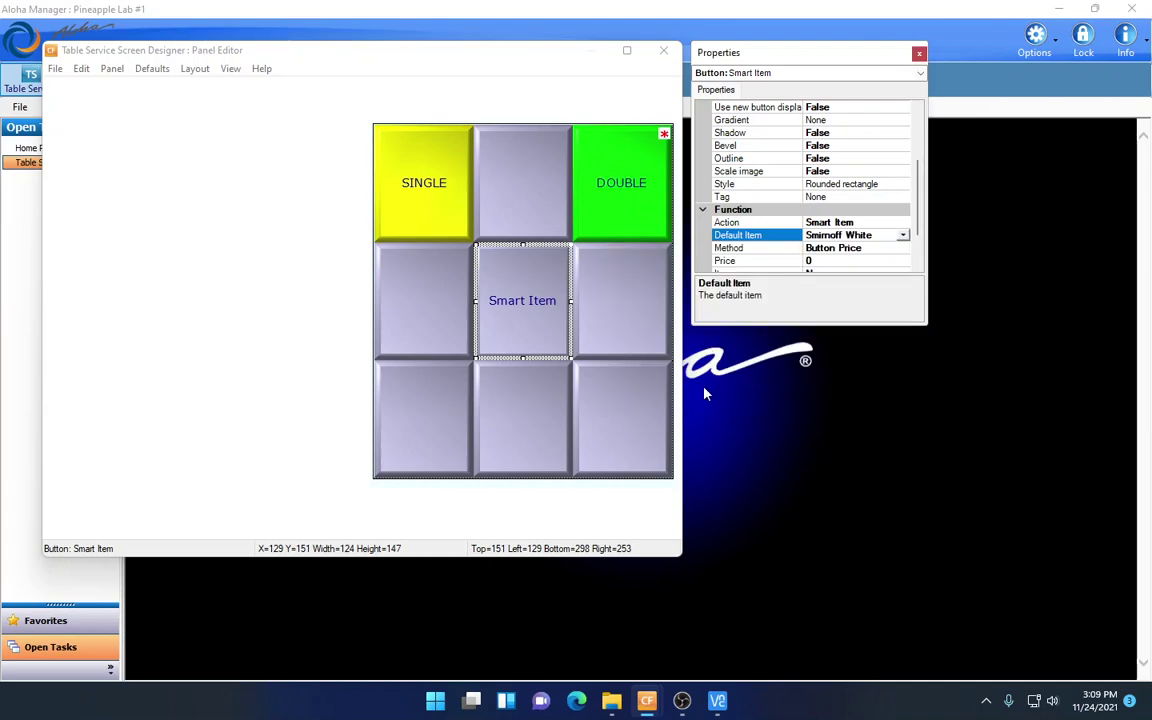
pyautogui.click(897, 249)
pyautogui.click(902, 248)
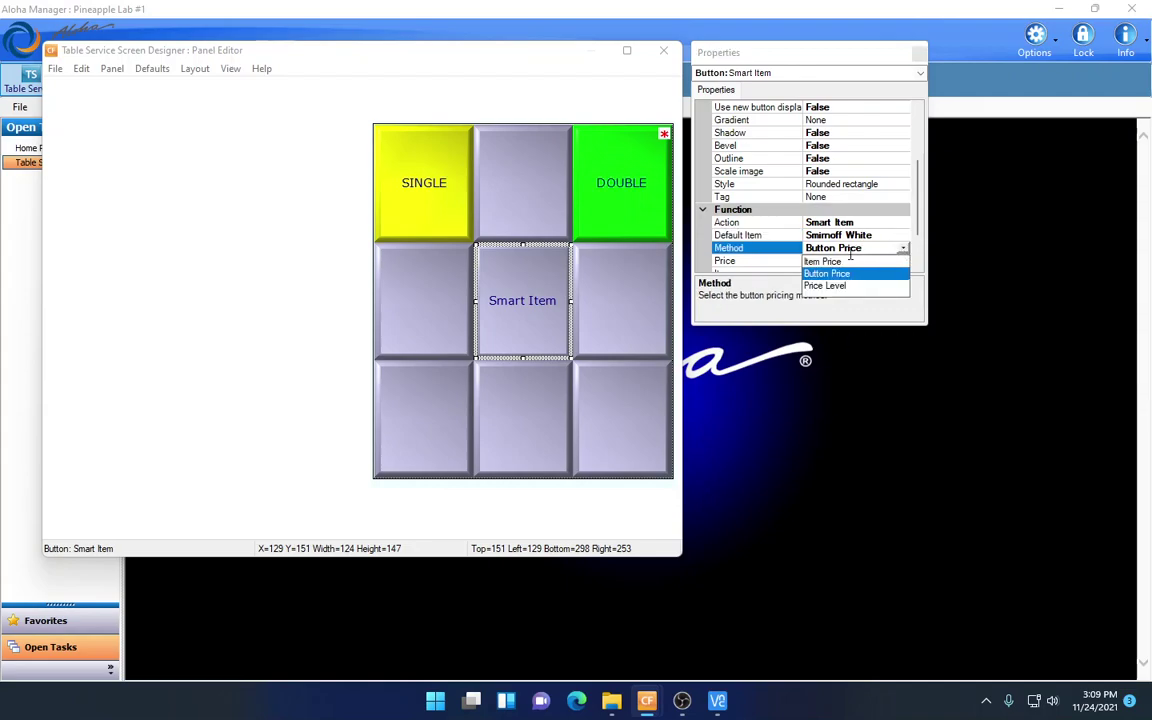
pyautogui.click(824, 261)
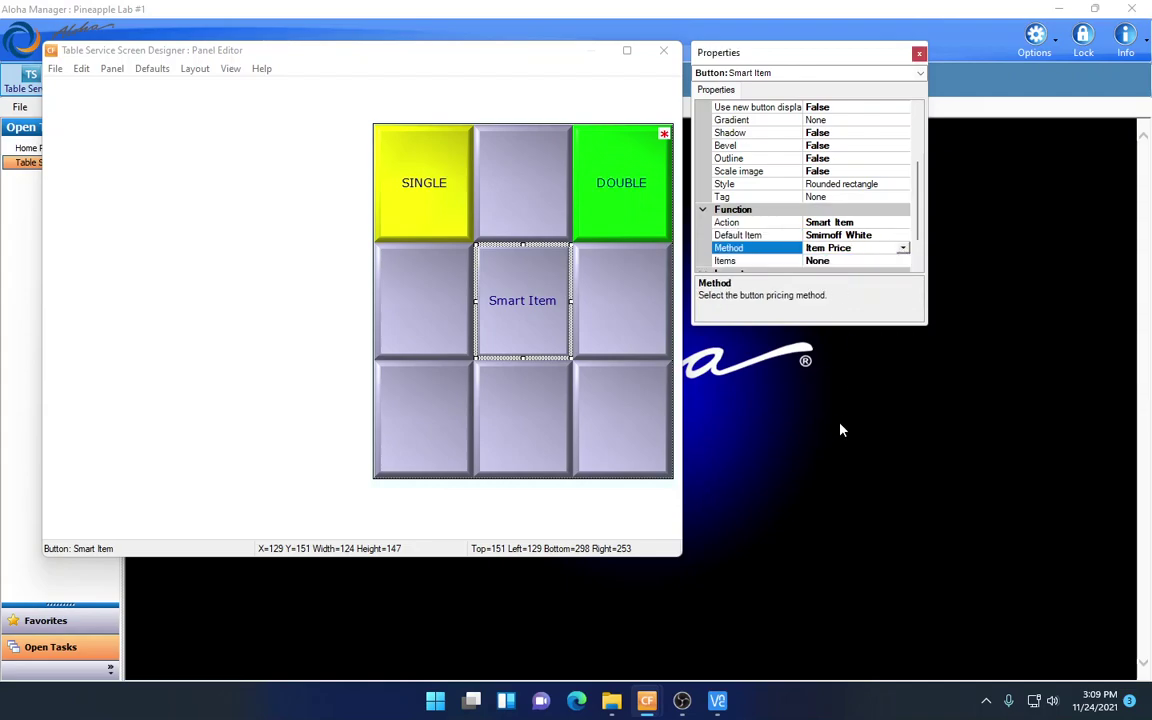
# Step: Define the centre button's first smart item: group 1, element 1, item 5501 Smirnoff White, price method Item Price
pyautogui.click(857, 261)
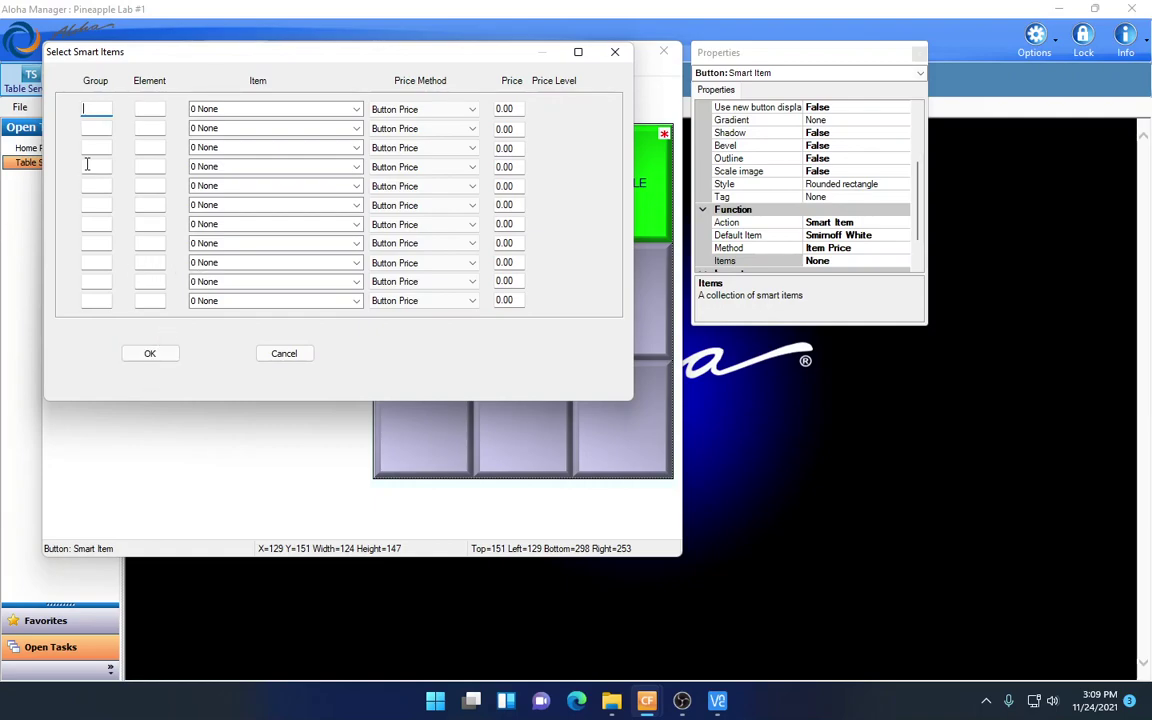
pyautogui.click(159, 104)
pyautogui.write('1')
pyautogui.click(356, 109)
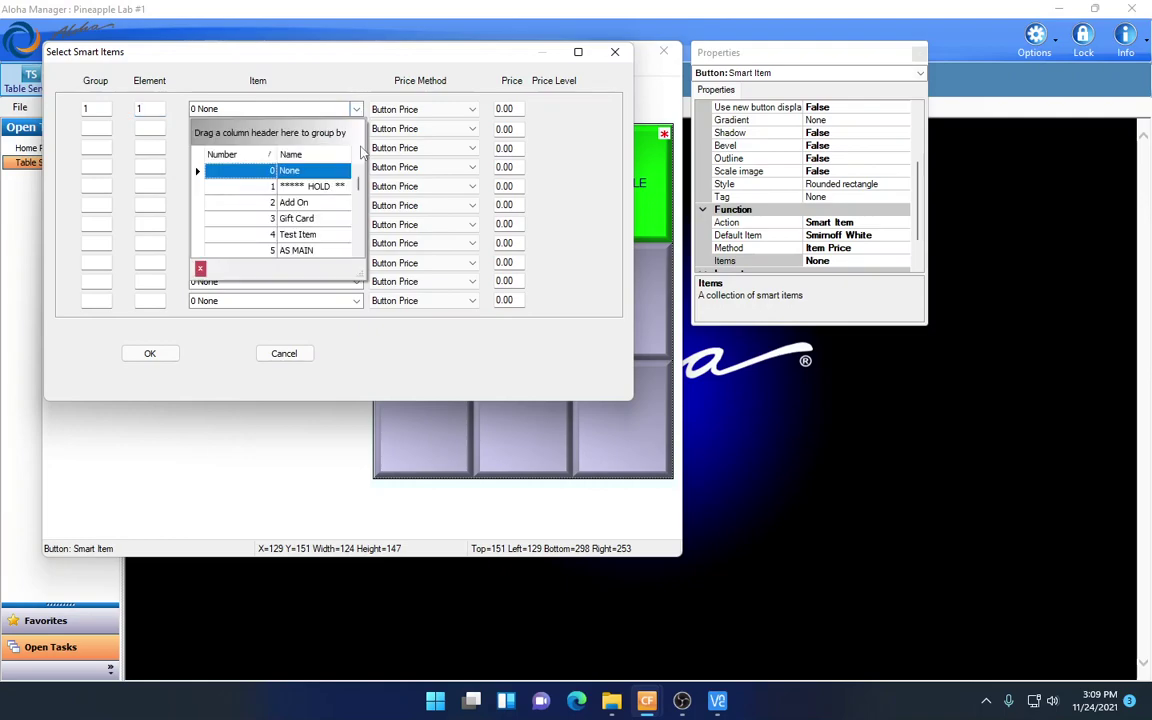
pyautogui.moveTo(358, 172); pyautogui.dragTo(352, 218)
pyautogui.scroll(-2, 340, 222)
pyautogui.scroll(3, 320, 232)
pyautogui.scroll(1, 286, 202)
pyautogui.click(276, 184)
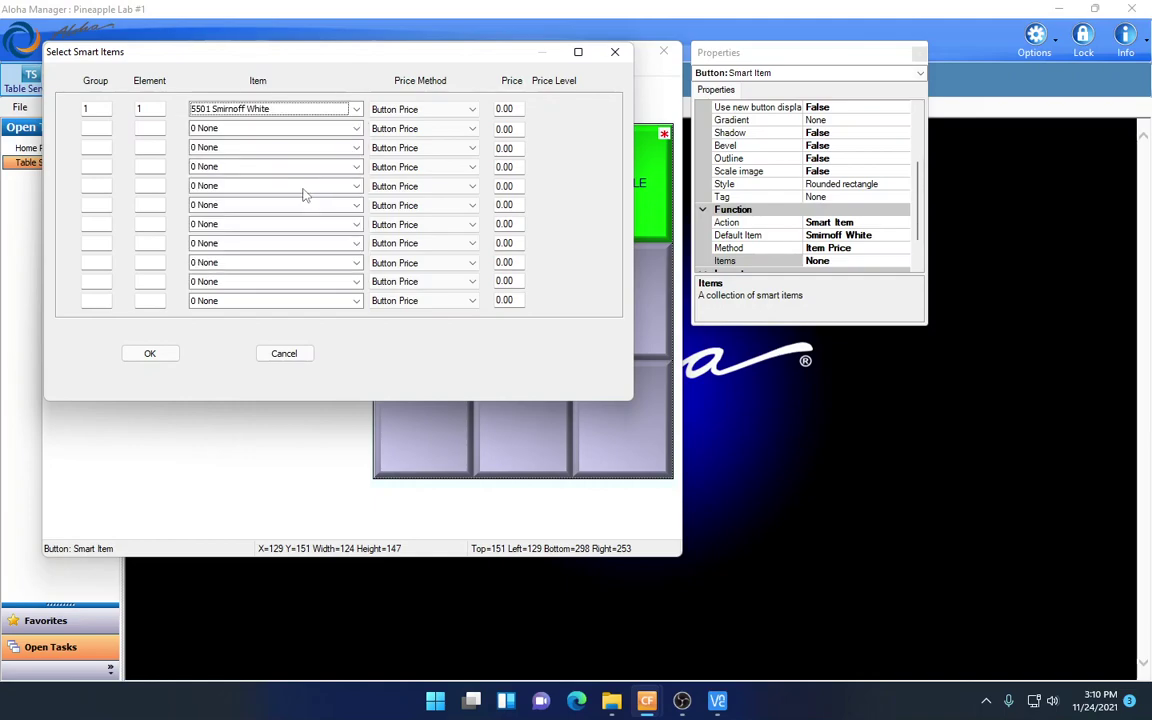
pyautogui.click(467, 110)
pyautogui.click(400, 134)
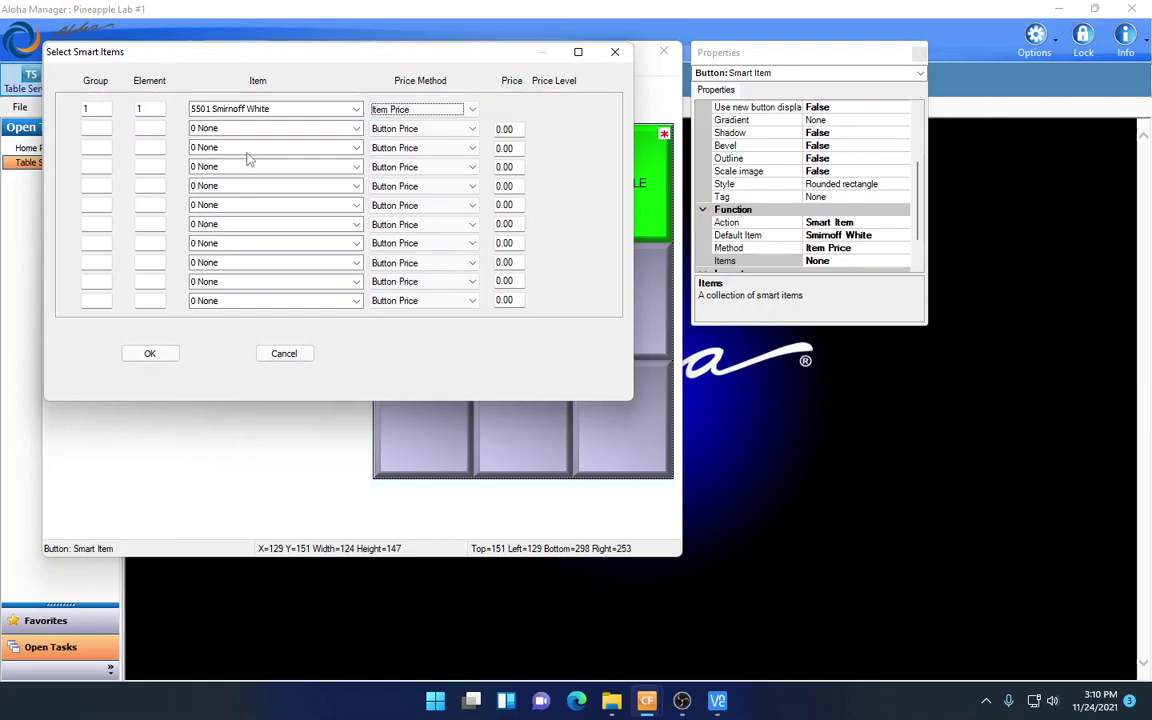
# Step: Add the second smart item with group 1, element 2, item 5502 DBL Smirnoff White and Item Price, and accept the smart item list
pyautogui.click(95, 130)
pyautogui.write('1')
pyautogui.click(147, 128)
pyautogui.write('2')
pyautogui.click(355, 129)
pyautogui.moveTo(358, 185); pyautogui.dragTo(358, 243)
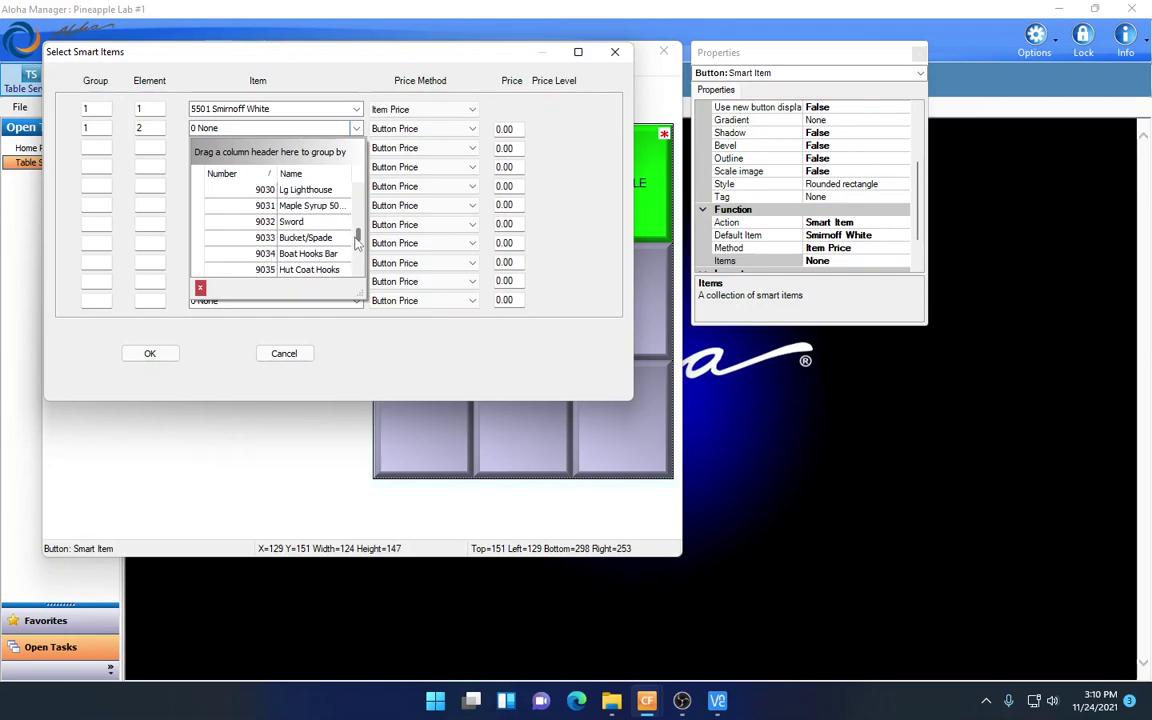
pyautogui.scroll(7, 320, 222)
pyautogui.scroll(5, 320, 222)
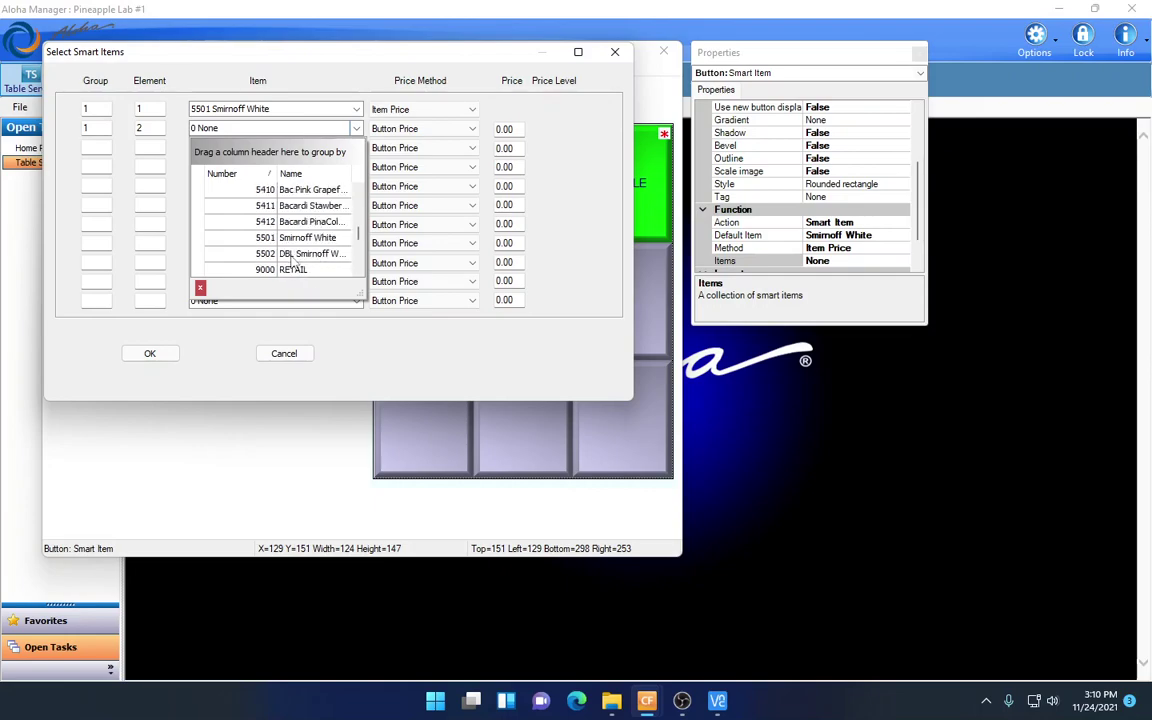
pyautogui.click(290, 253)
pyautogui.click(440, 128)
pyautogui.click(390, 153)
pyautogui.click(157, 357)
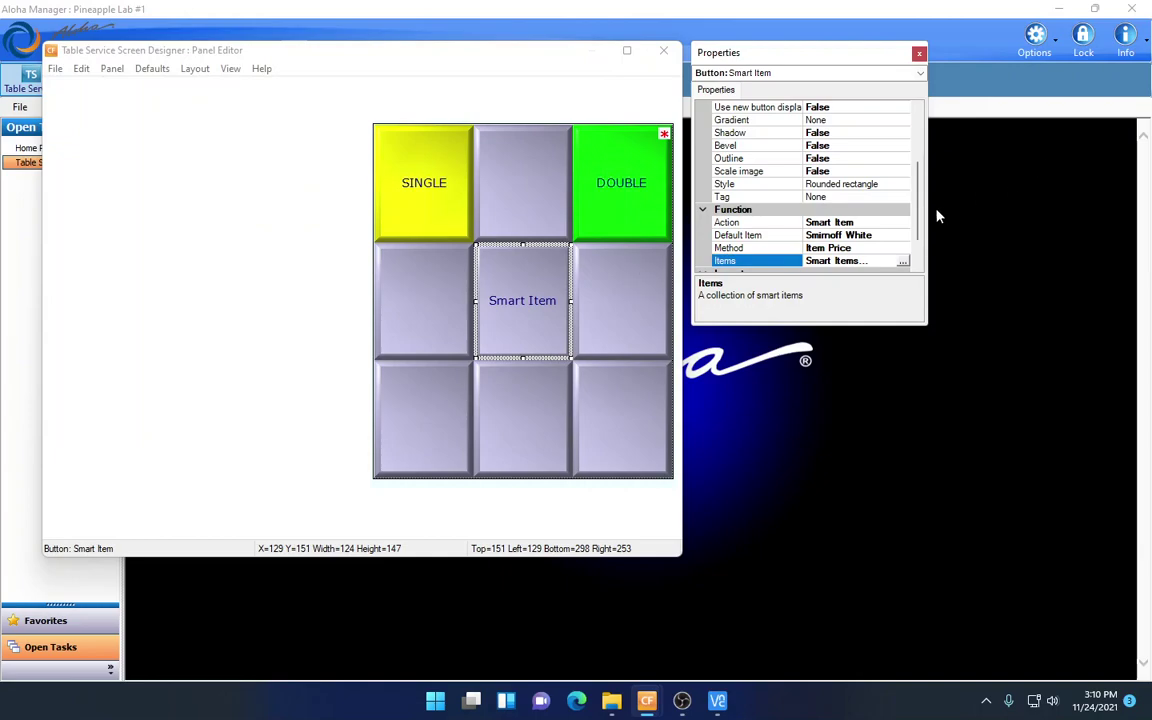
# Step: Label the centre Smart Item button Smirnoff White
pyautogui.scroll(5, 830, 180)
pyautogui.click(862, 120)
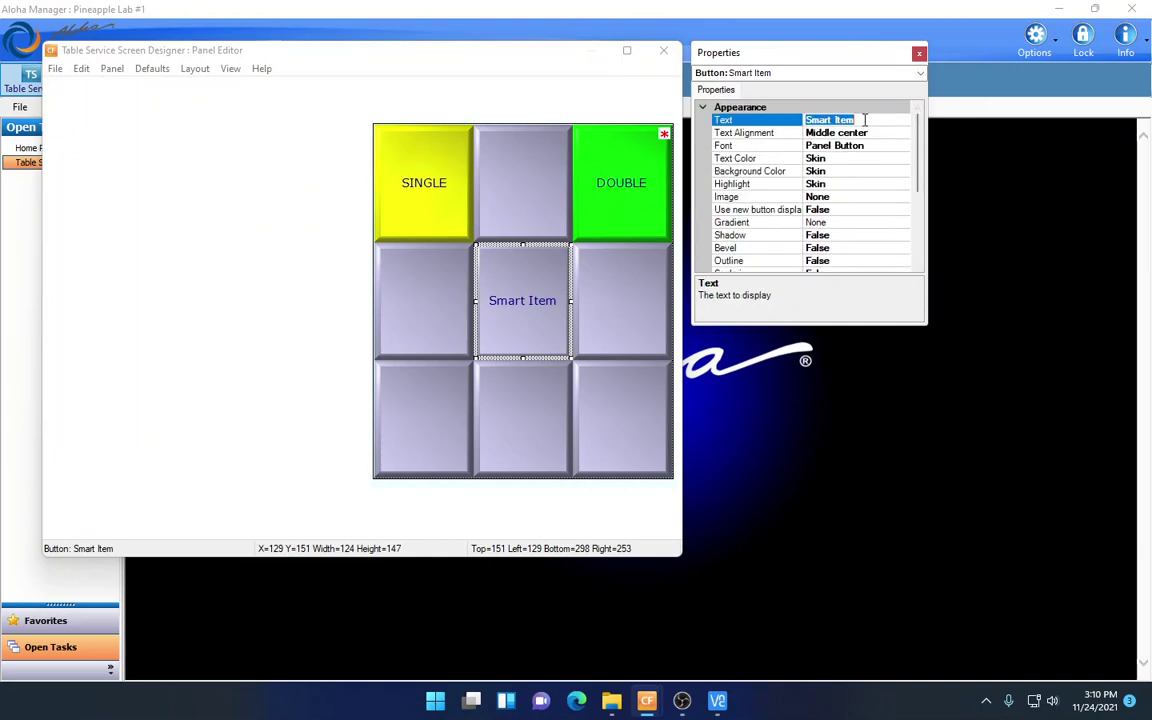
pyautogui.write('Smirnoff')
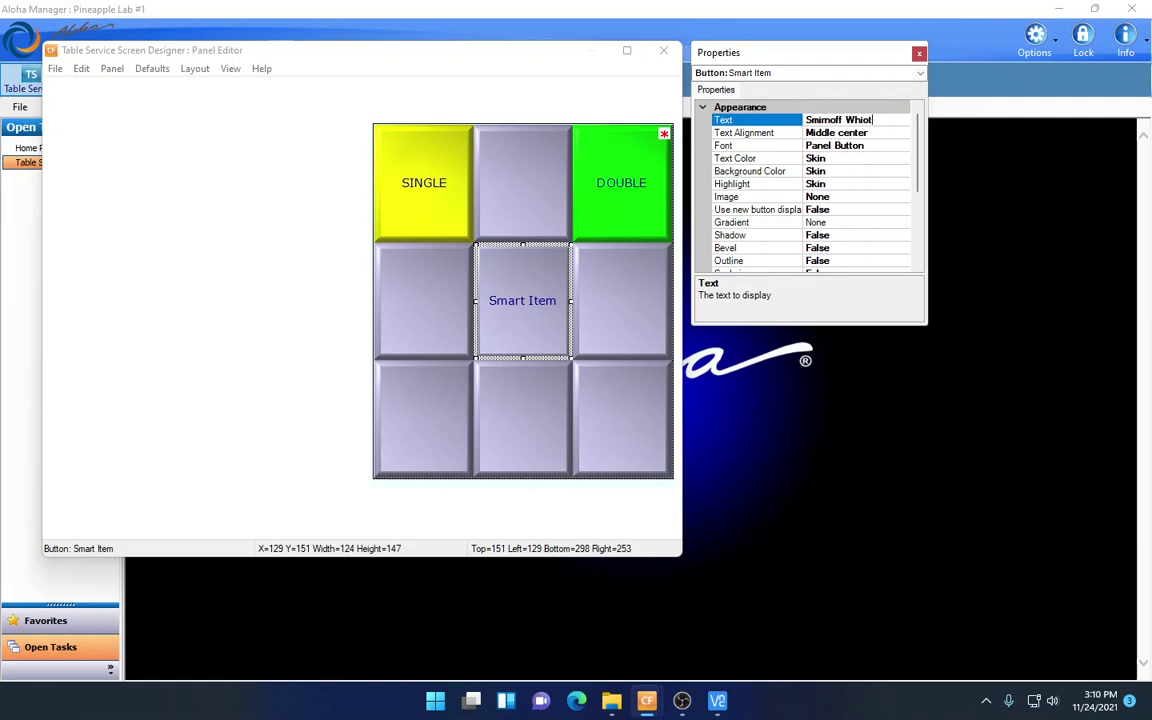
pyautogui.click(871, 134)
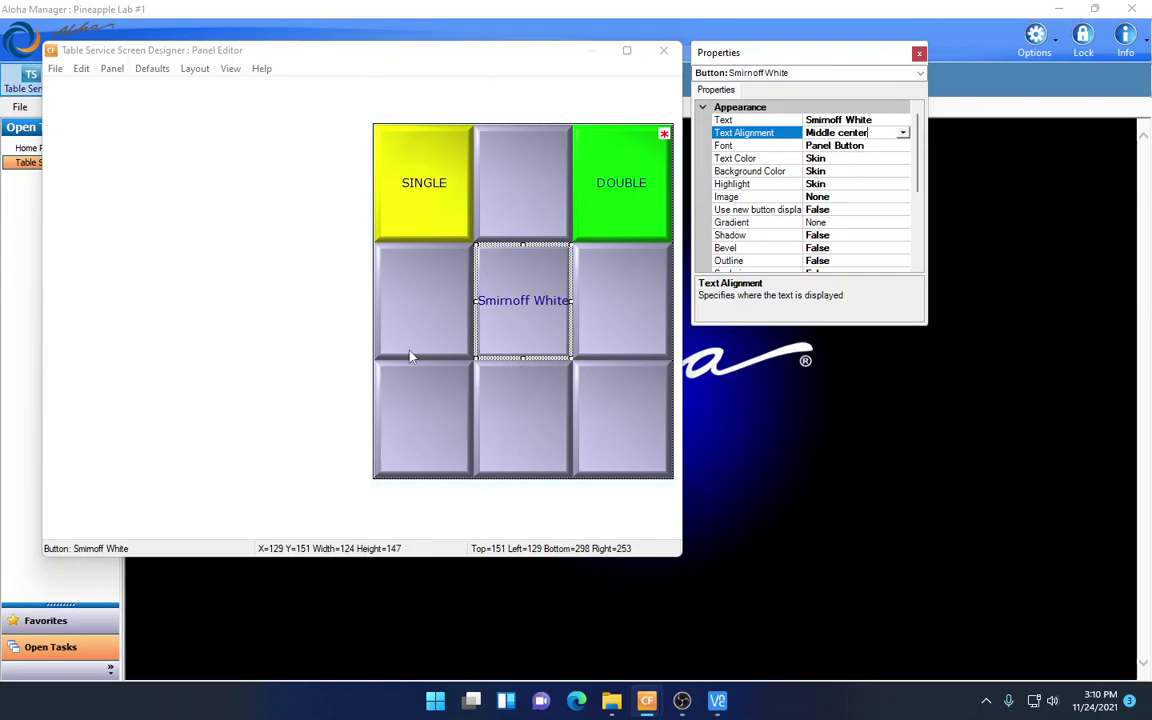
# Step: Cut the blank buttons between SINGLE and DOUBLE and on both sides of the Smirnoff White button from the LIQUOR panel
pyautogui.click(517, 213)
pyautogui.rightClick(517, 213)
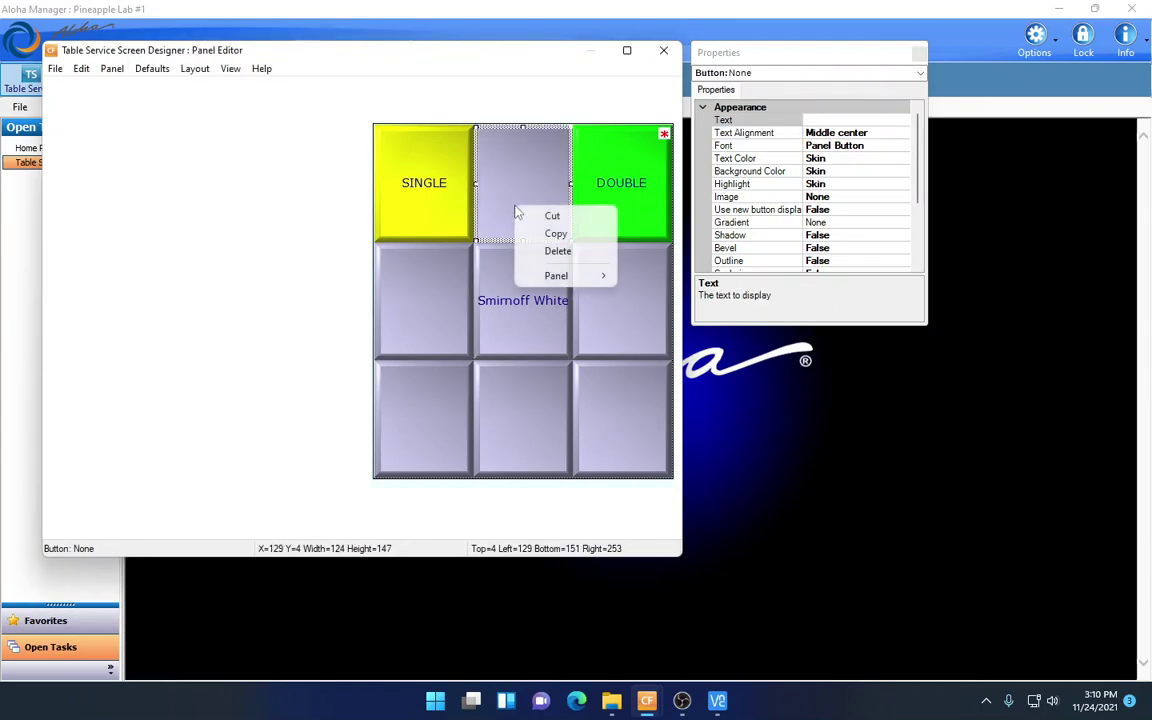
pyautogui.click(536, 216)
pyautogui.click(609, 294)
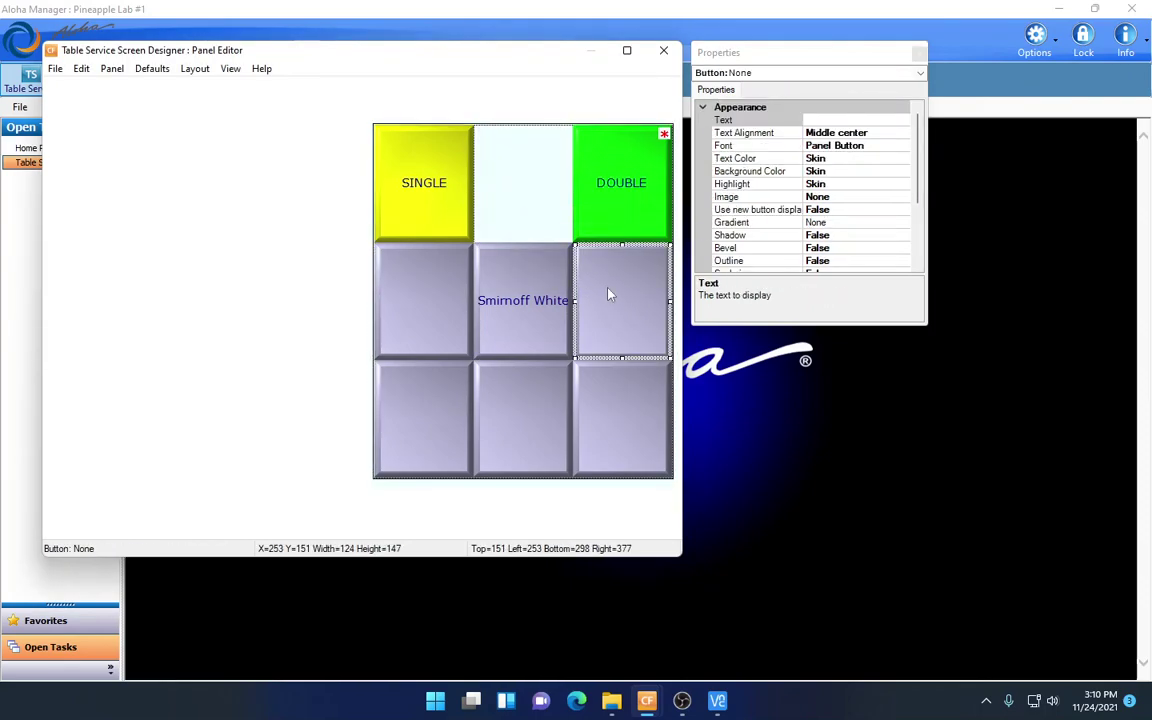
pyautogui.rightClick(612, 297)
pyautogui.click(630, 298)
pyautogui.click(437, 304)
pyautogui.rightClick(437, 304)
pyautogui.click(465, 314)
# Step: Cut the three blank buttons in the LIQUOR panel's lowest row
pyautogui.click(460, 432)
pyautogui.rightClick(480, 433)
pyautogui.click(492, 438)
pyautogui.click(600, 440)
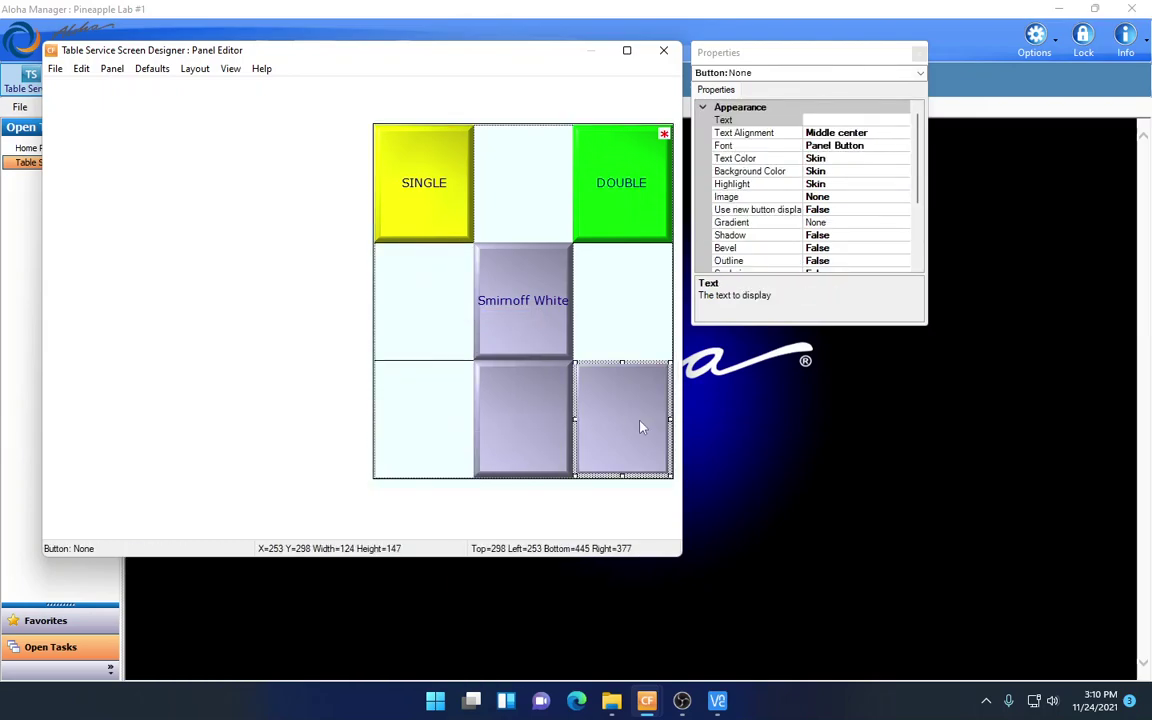
pyautogui.rightClick(645, 426)
pyautogui.click(665, 432)
pyautogui.rightClick(545, 452)
pyautogui.click(570, 452)
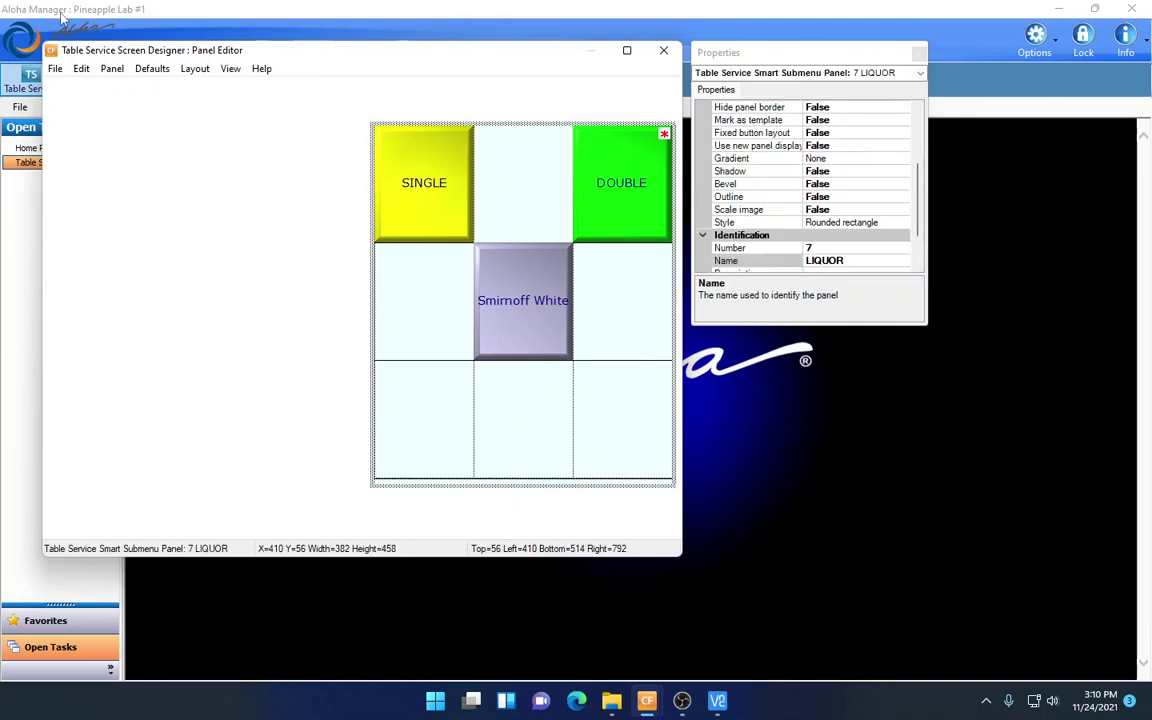
# Step: Close the Panel Editor saving the changes to LIQUOR, and exit the Table Service Screen Designer
pyautogui.click(55, 68)
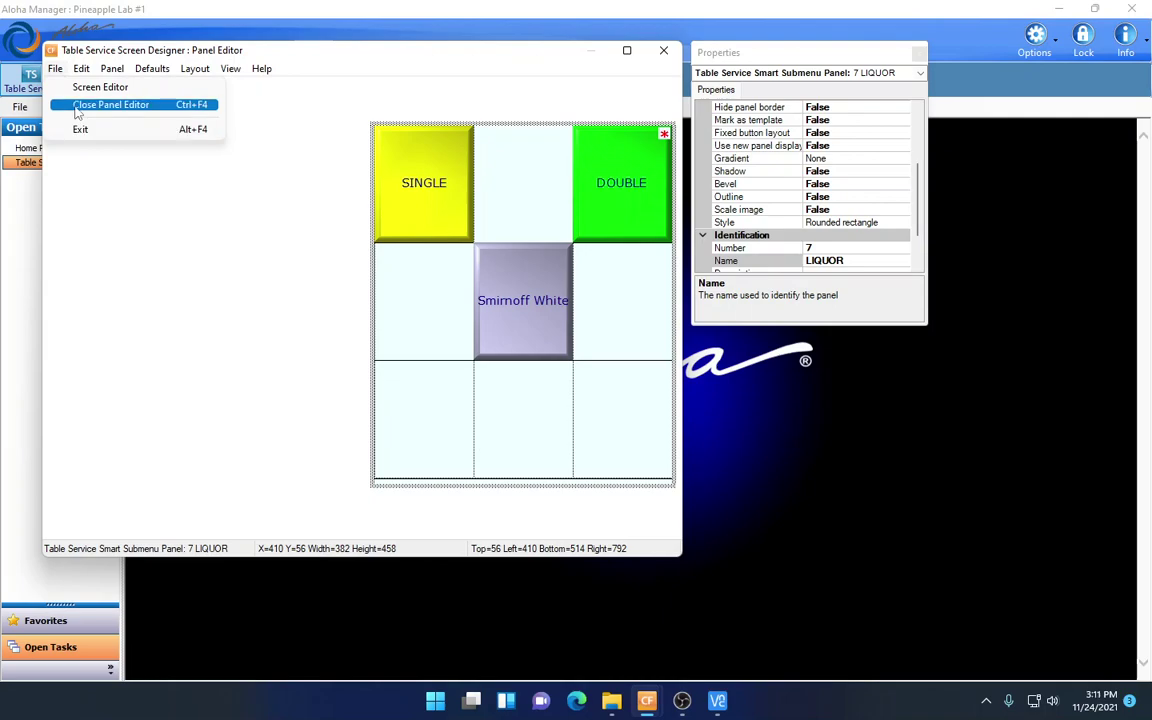
pyautogui.click(72, 104)
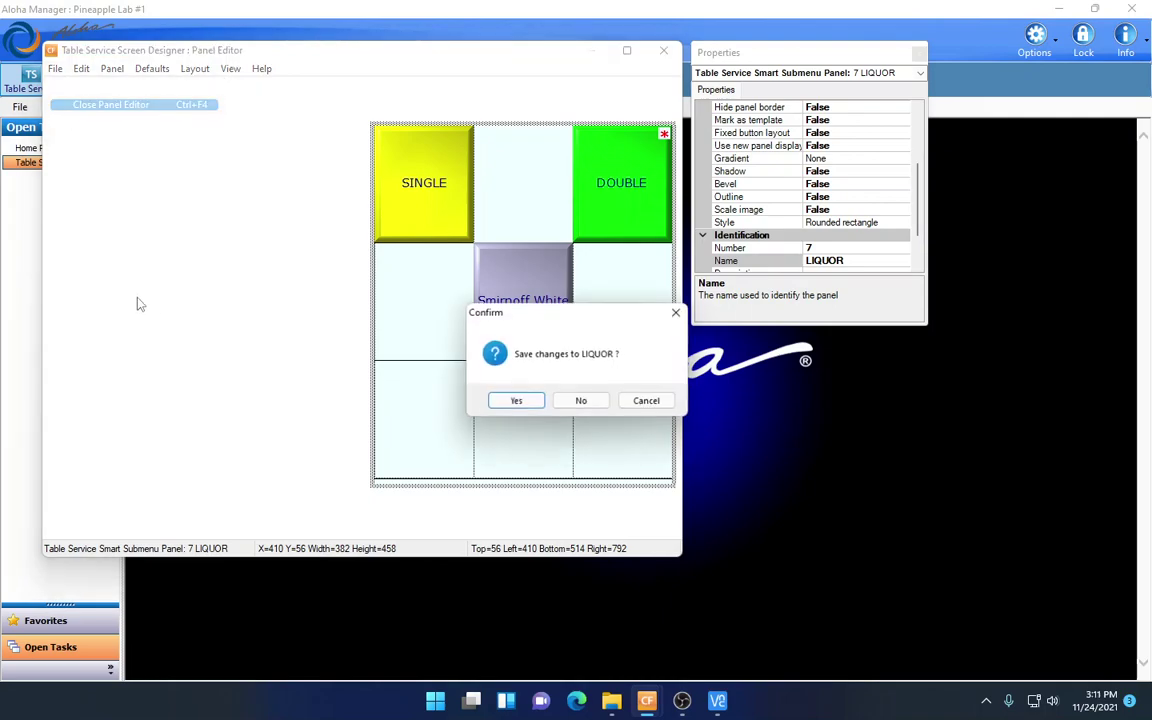
pyautogui.click(513, 402)
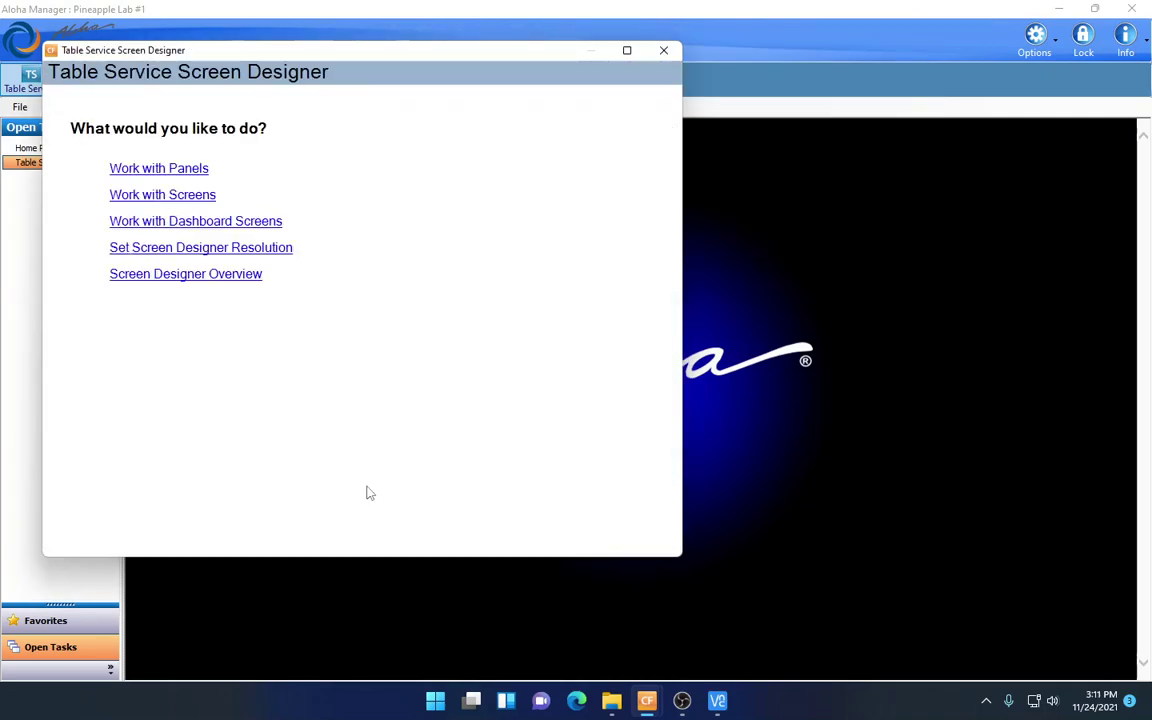
pyautogui.click(670, 52)
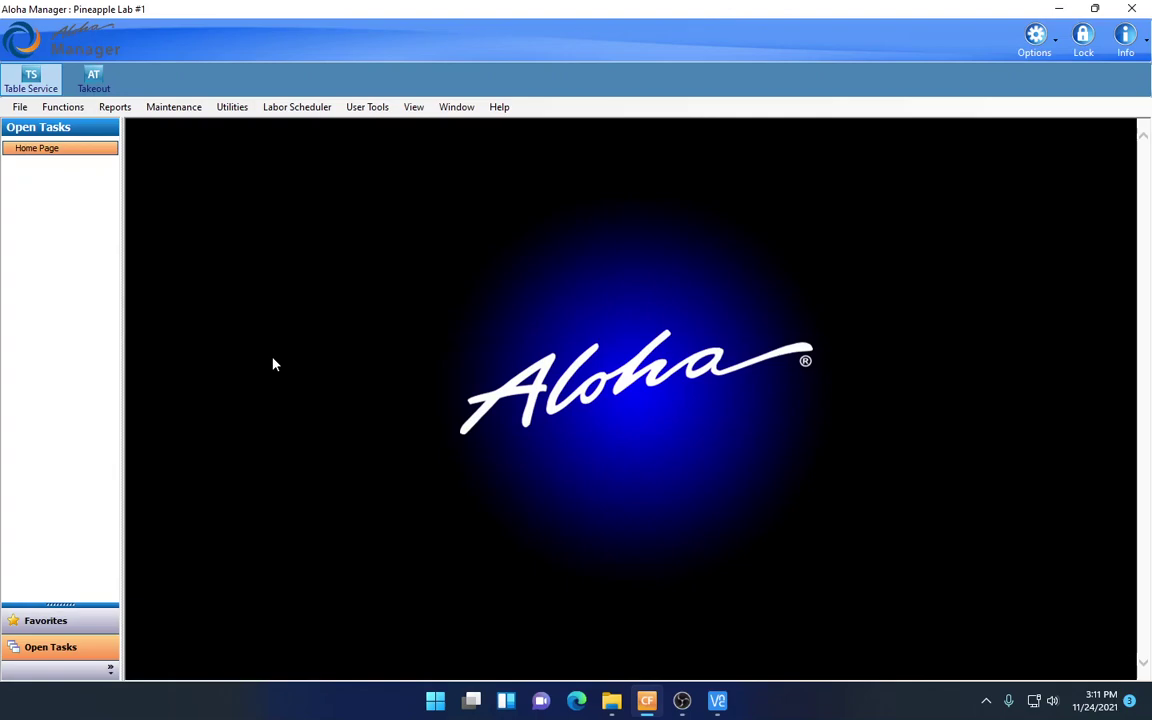
# Step: Open the Submenus maintenance and examine the button layout and settings of submenu 5150 Shots\nLiquors
pyautogui.click(185, 108)
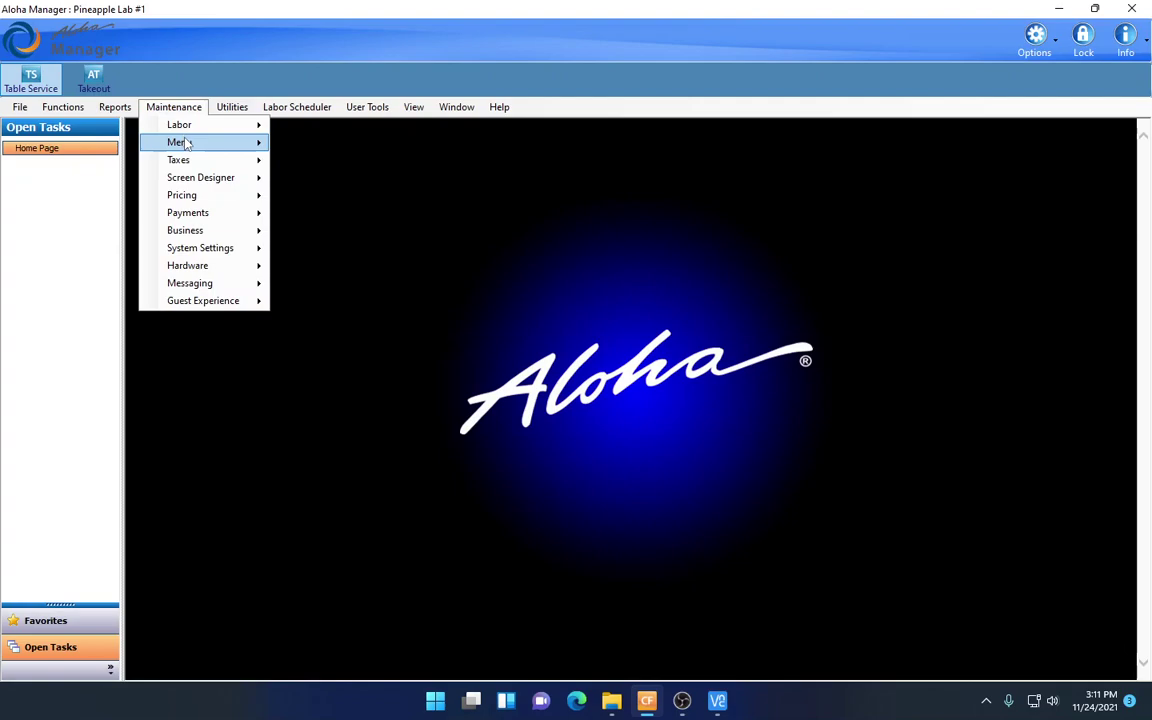
pyautogui.moveTo(252, 142)
pyautogui.click(320, 302)
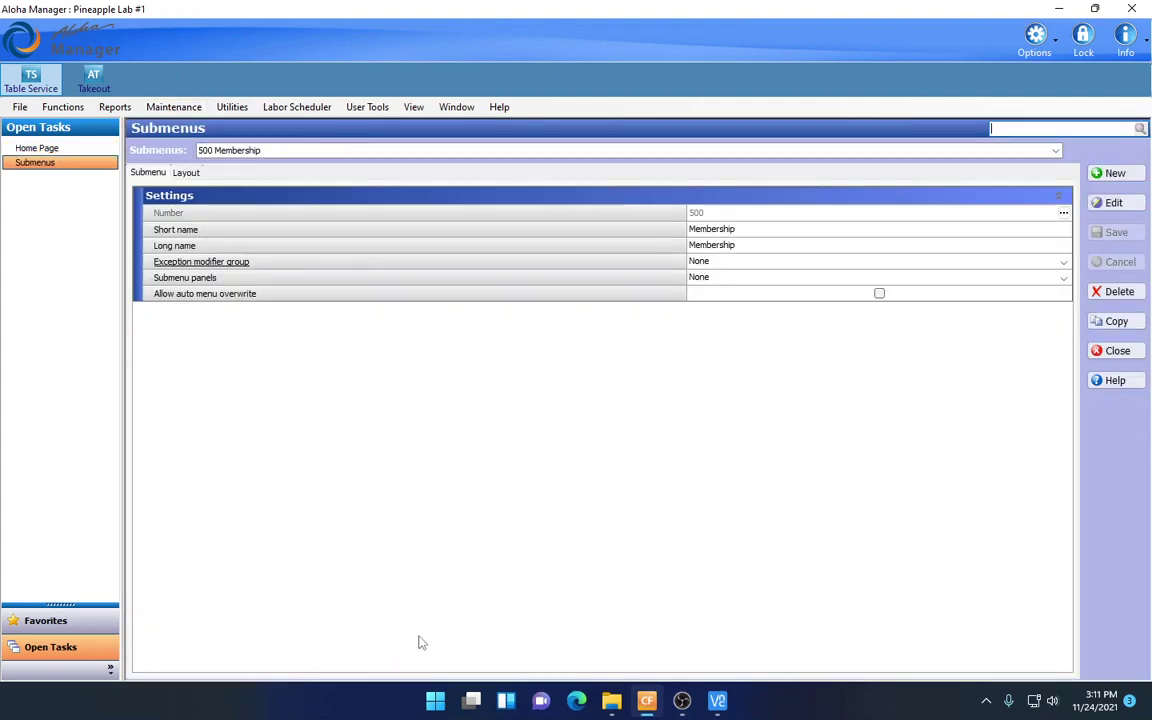
pyautogui.click(216, 150)
pyautogui.scroll(-1, 604, 292)
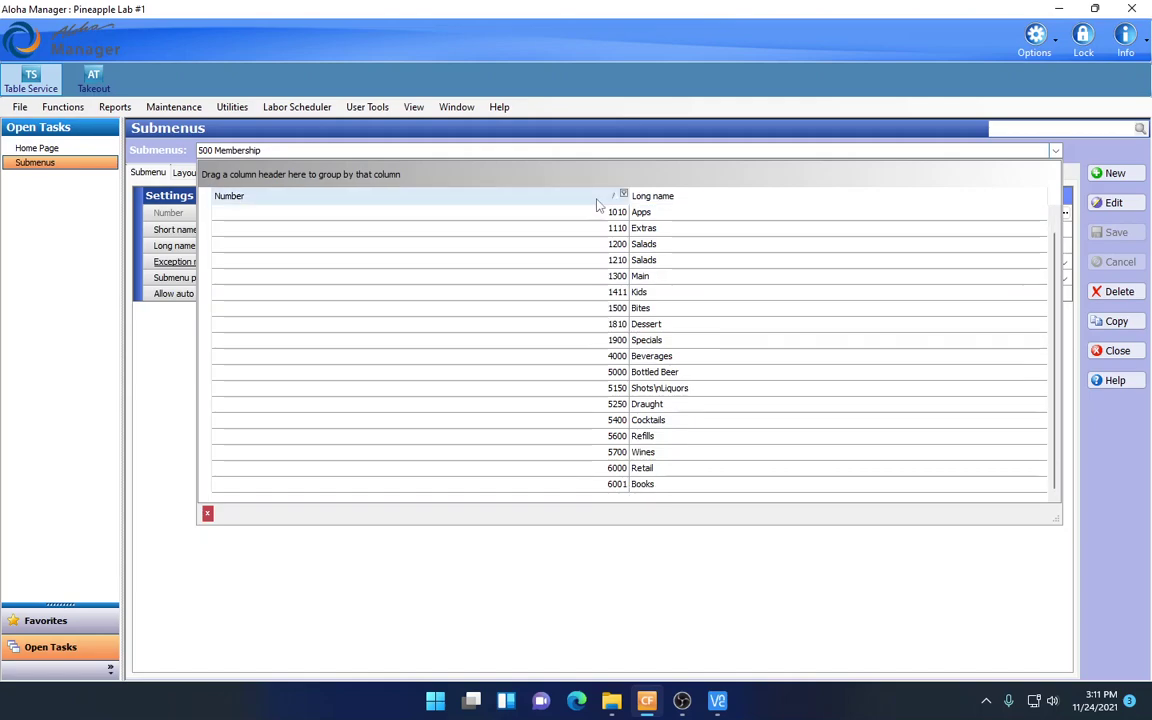
pyautogui.click(643, 394)
pyautogui.click(186, 172)
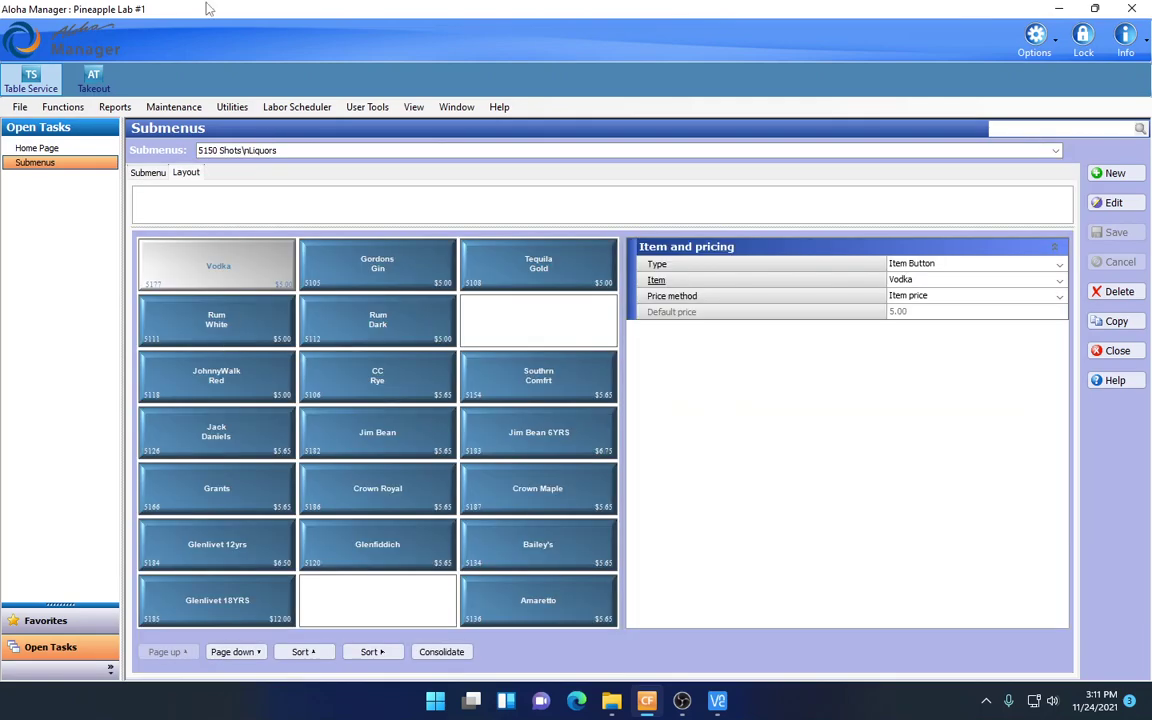
pyautogui.click(150, 173)
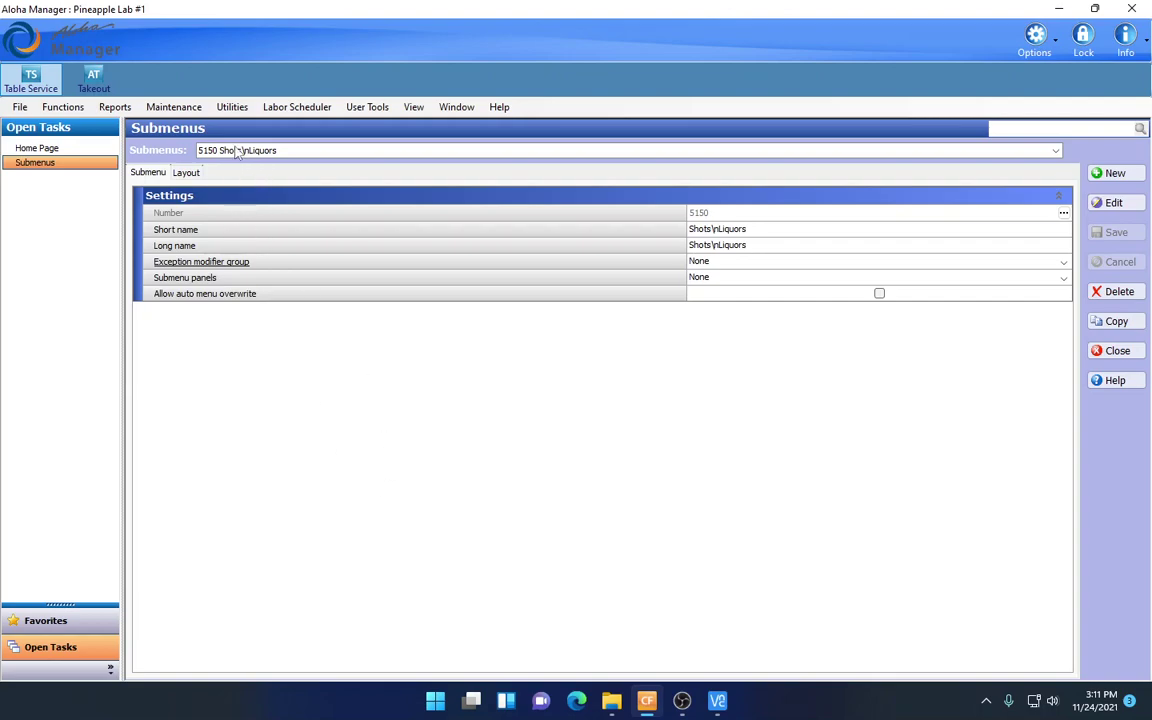
# Step: Create submenu 5151 with short and long name Smart Items, assign it the LIQUOR submenu panel, and save it
pyautogui.click(1112, 174)
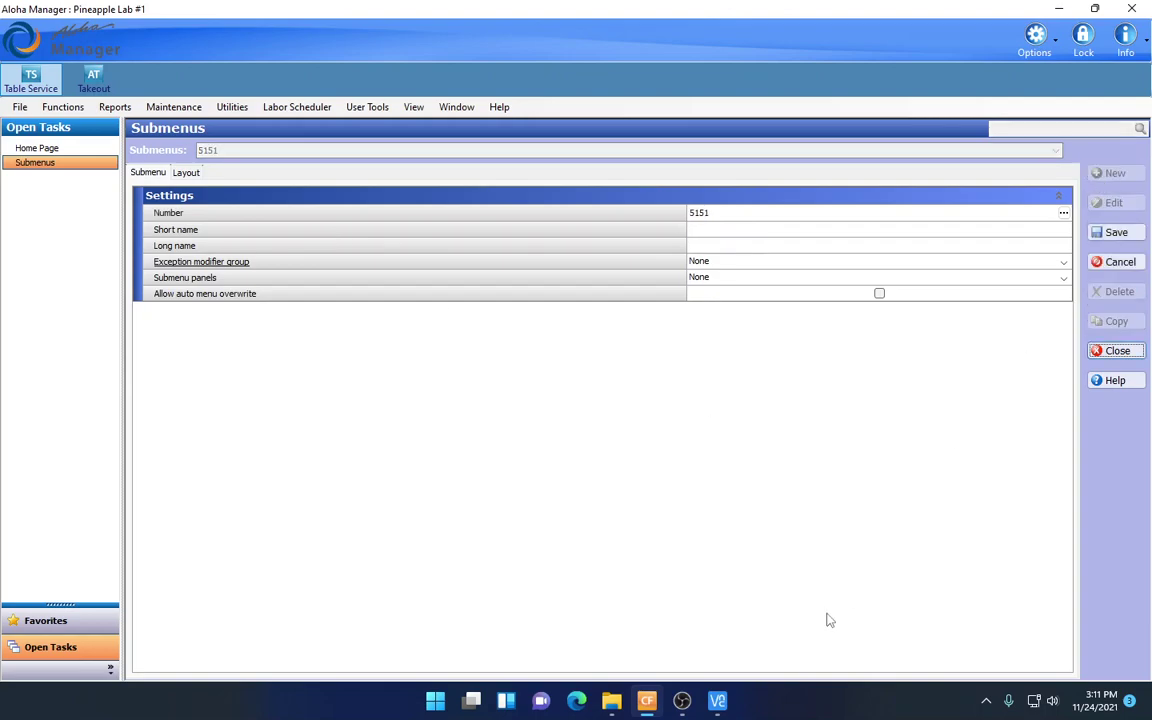
pyautogui.click(729, 229)
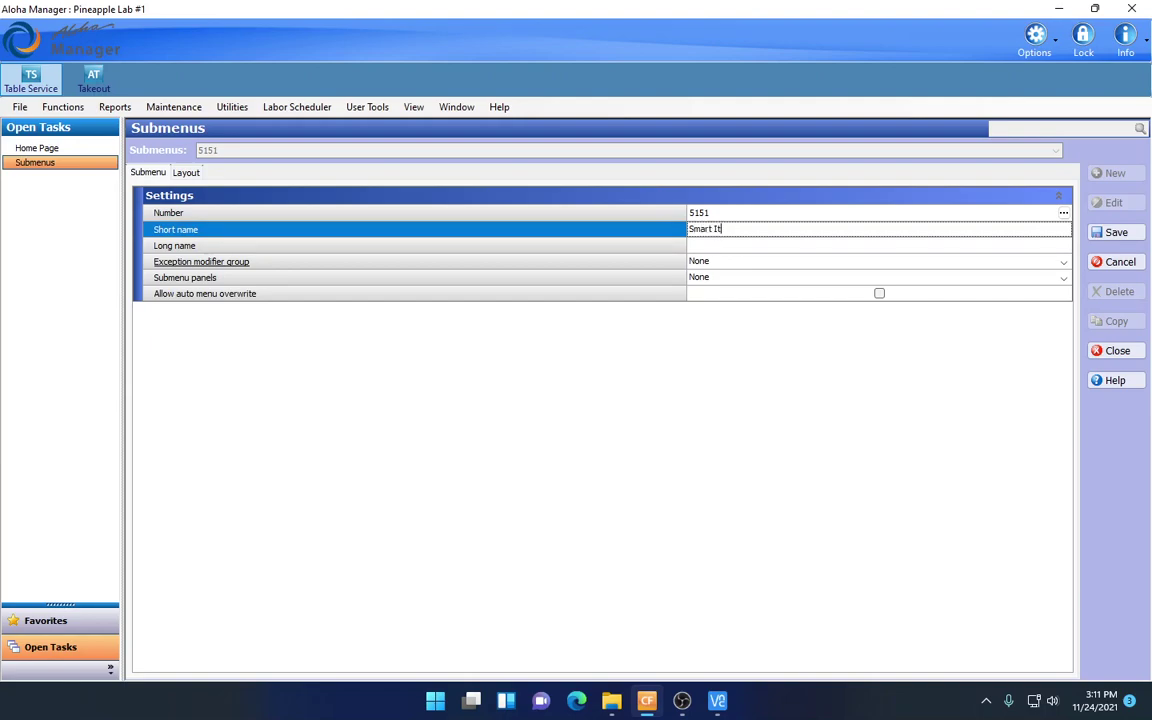
pyautogui.write('Smart Items')
pyautogui.press('Tab')
pyautogui.write('S')
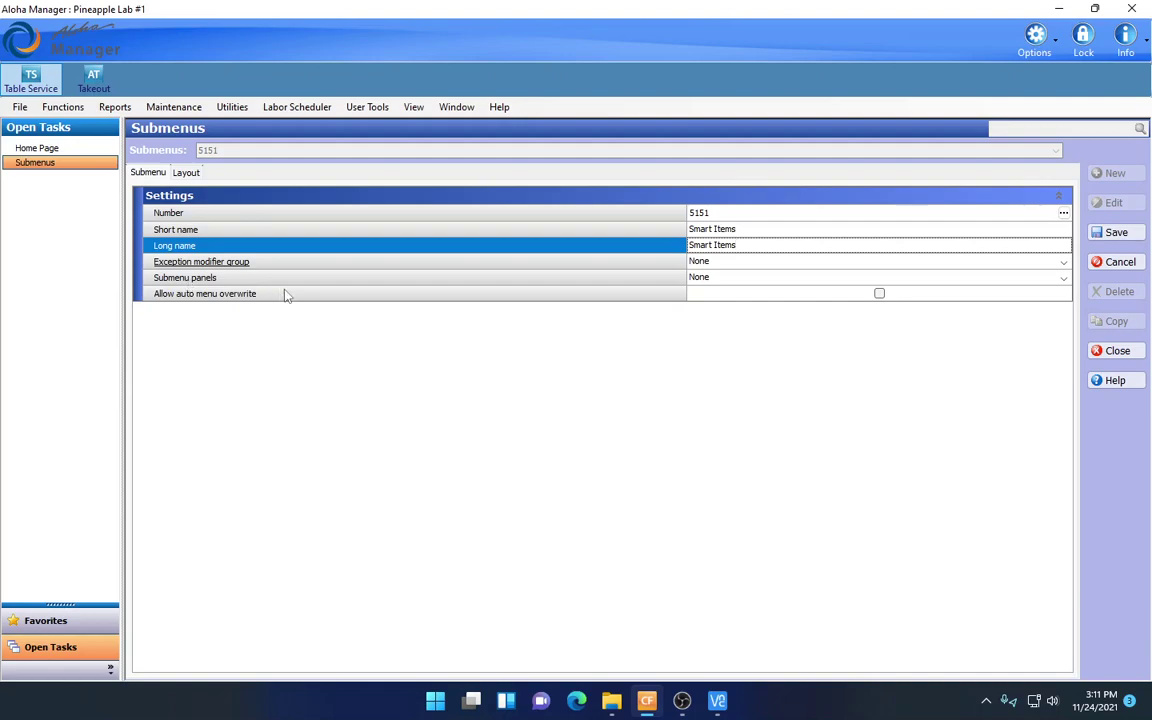
pyautogui.click(1063, 280)
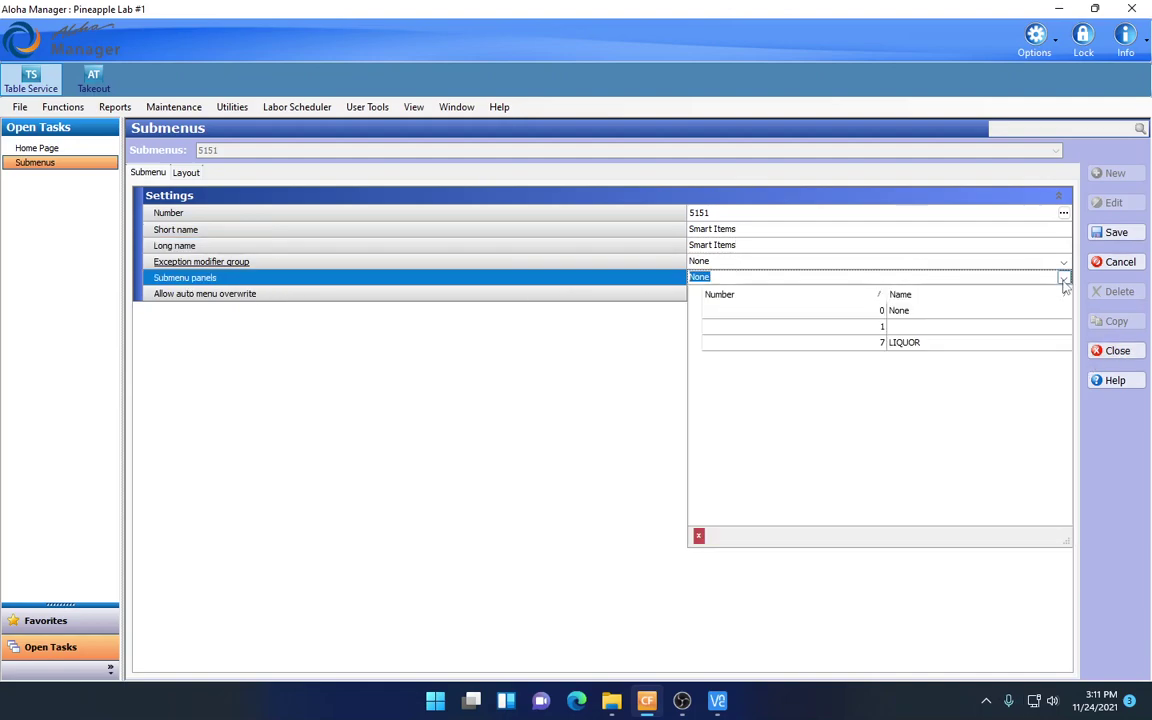
pyautogui.click(886, 343)
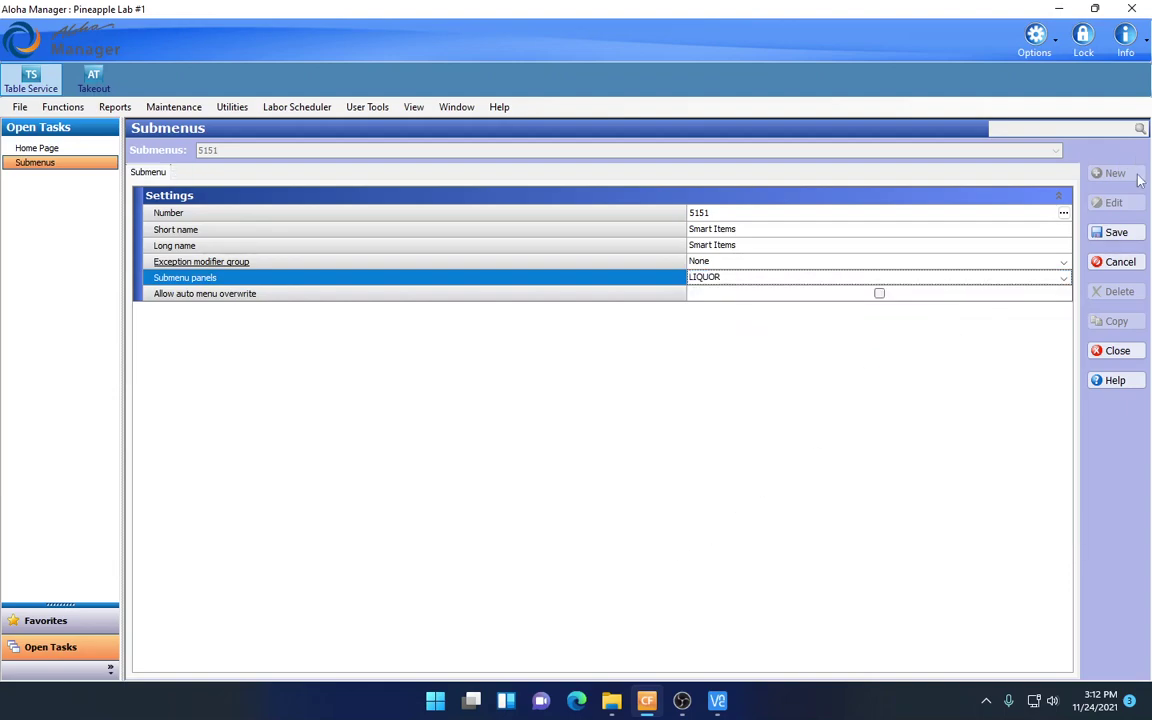
pyautogui.click(1113, 232)
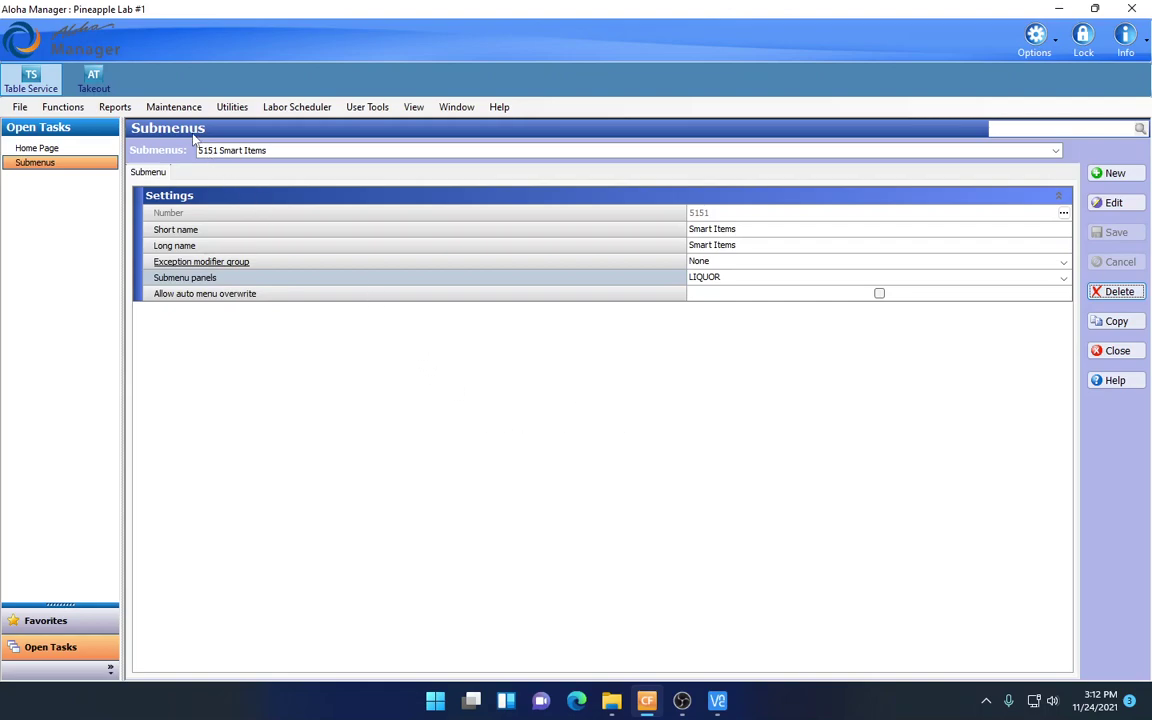
# Step: In the Menus maintenance, assign the Smart Items submenu (5151) to the empty button below Beverages in the Main menu's layout and save
pyautogui.click(173, 110)
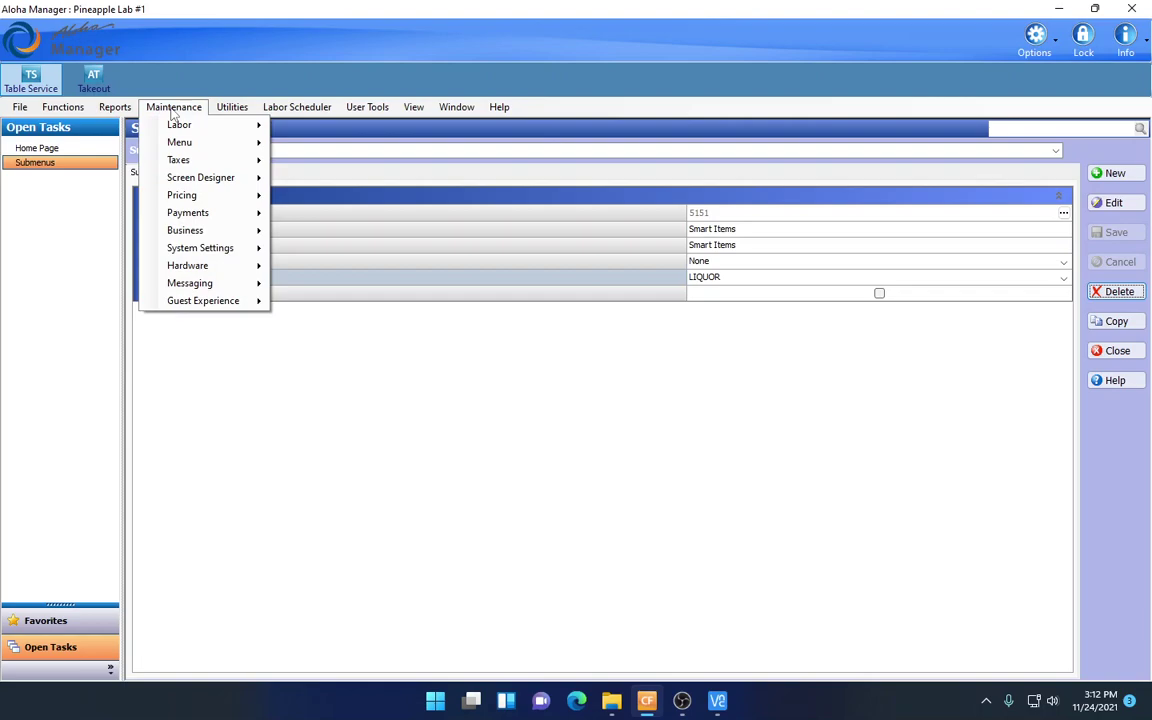
pyautogui.moveTo(200, 142)
pyautogui.click(314, 284)
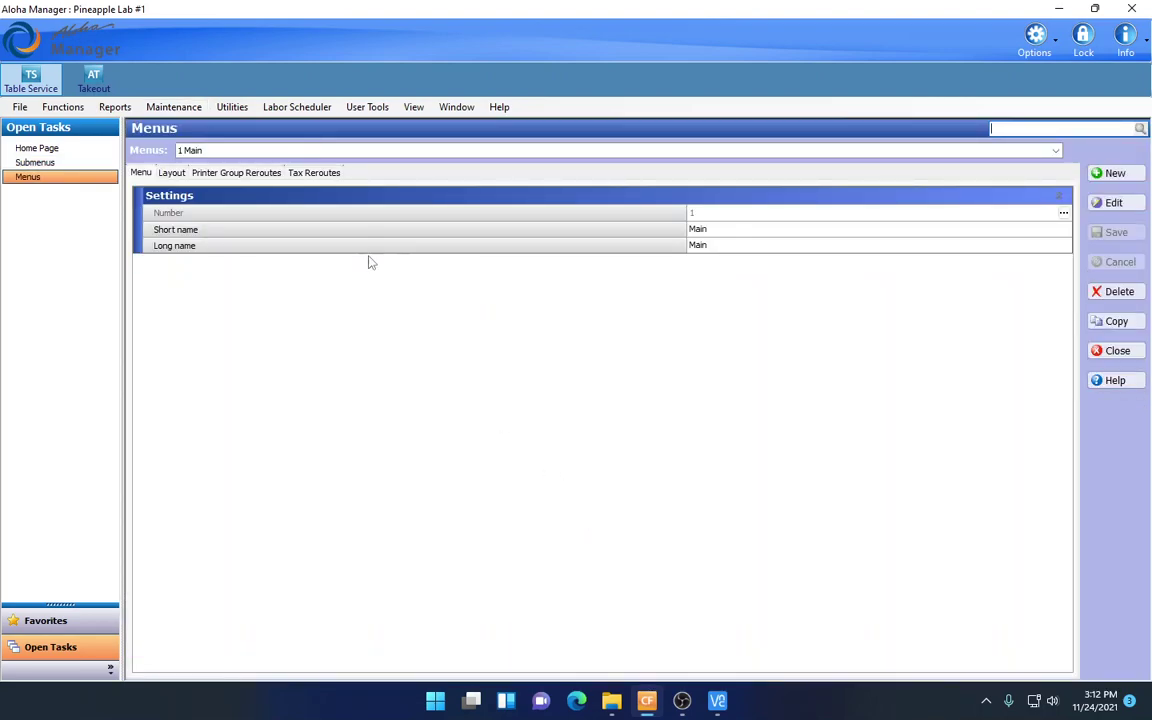
pyautogui.click(170, 172)
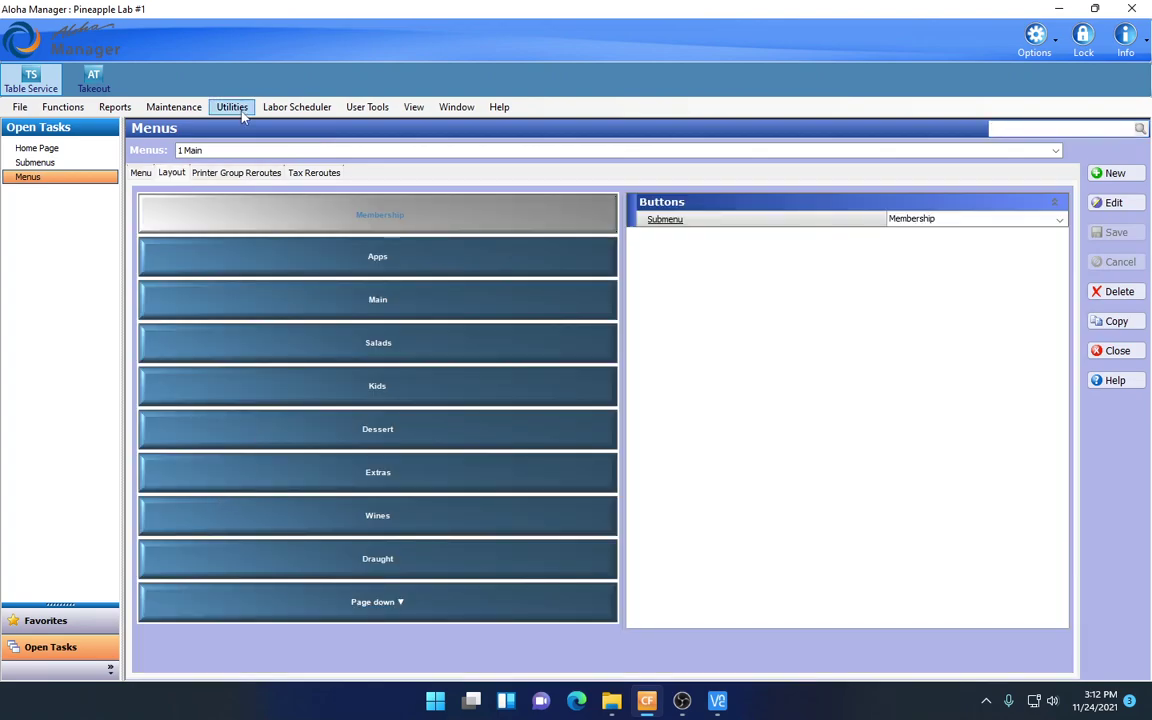
pyautogui.click(945, 150)
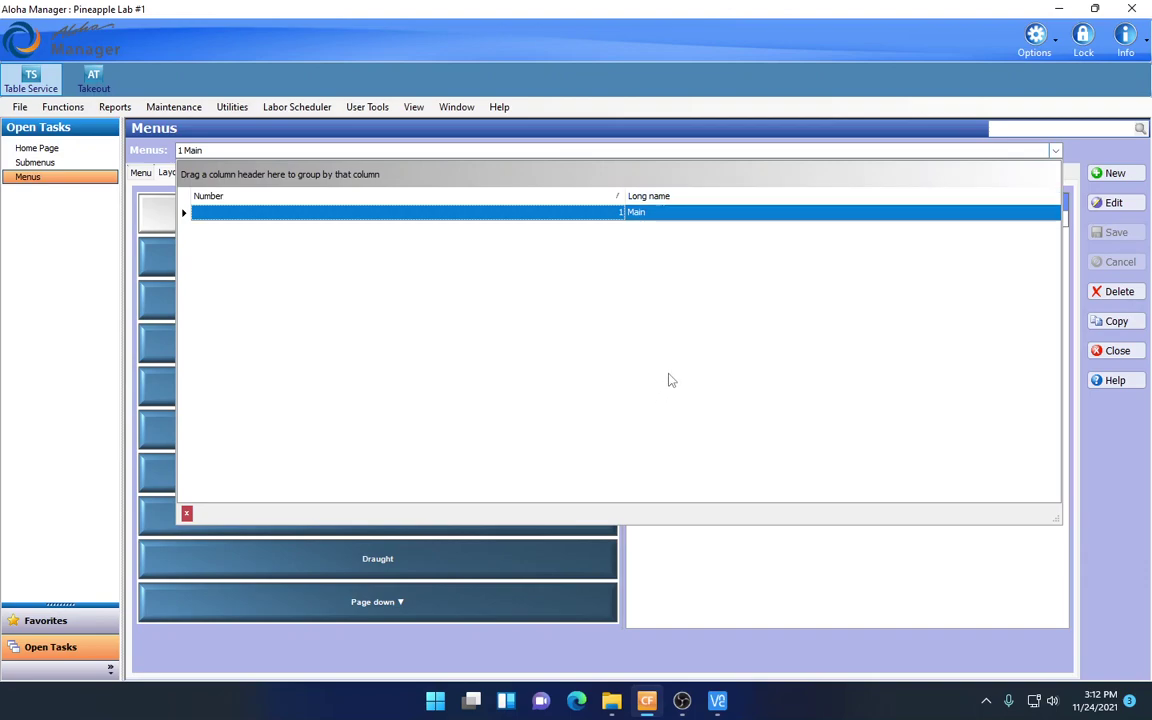
pyautogui.click(636, 214)
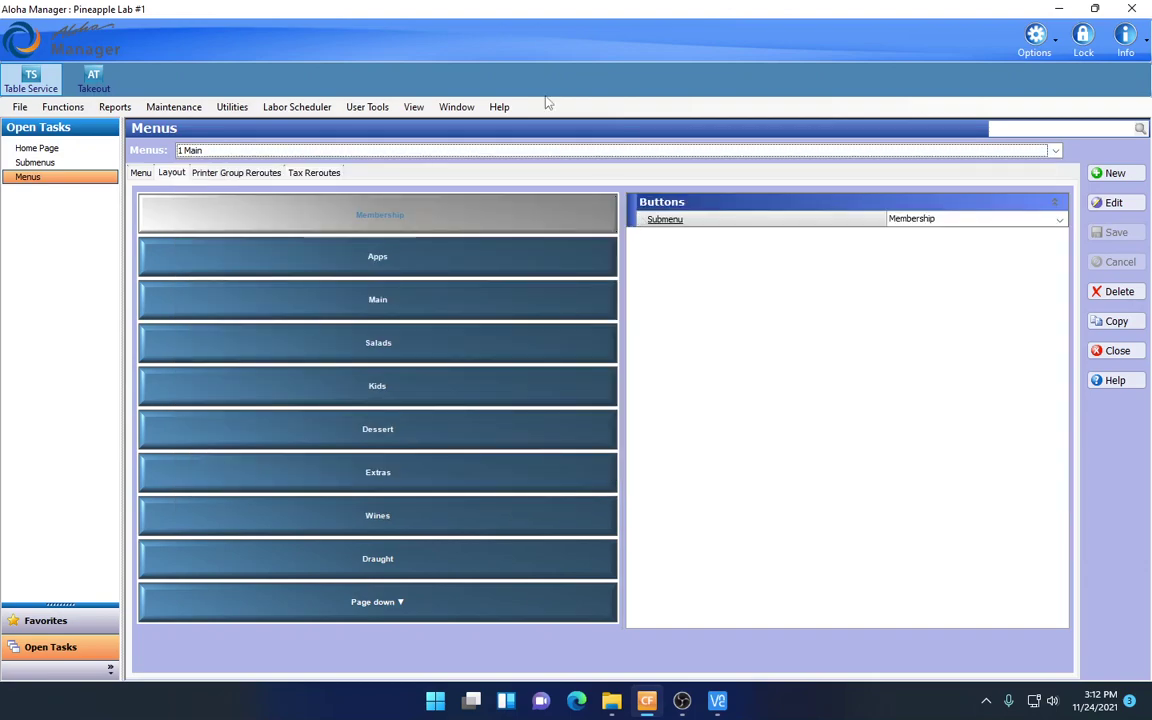
pyautogui.click(370, 603)
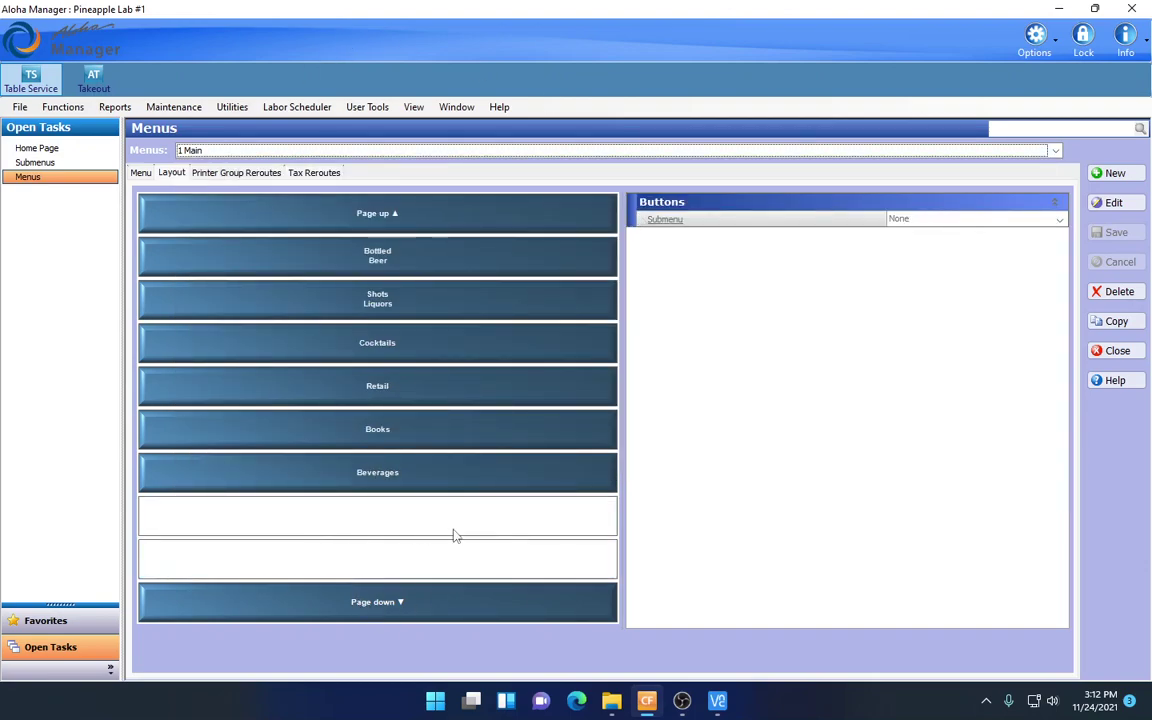
pyautogui.click(387, 521)
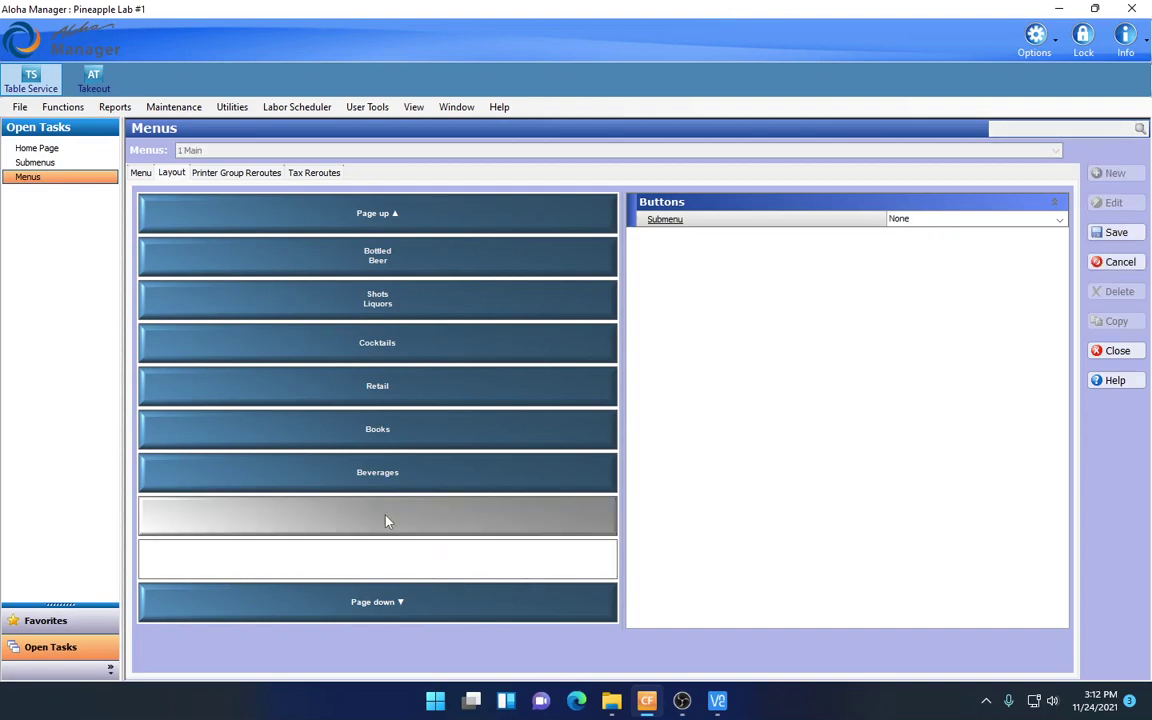
pyautogui.click(1060, 221)
pyautogui.scroll(-3, 1015, 410)
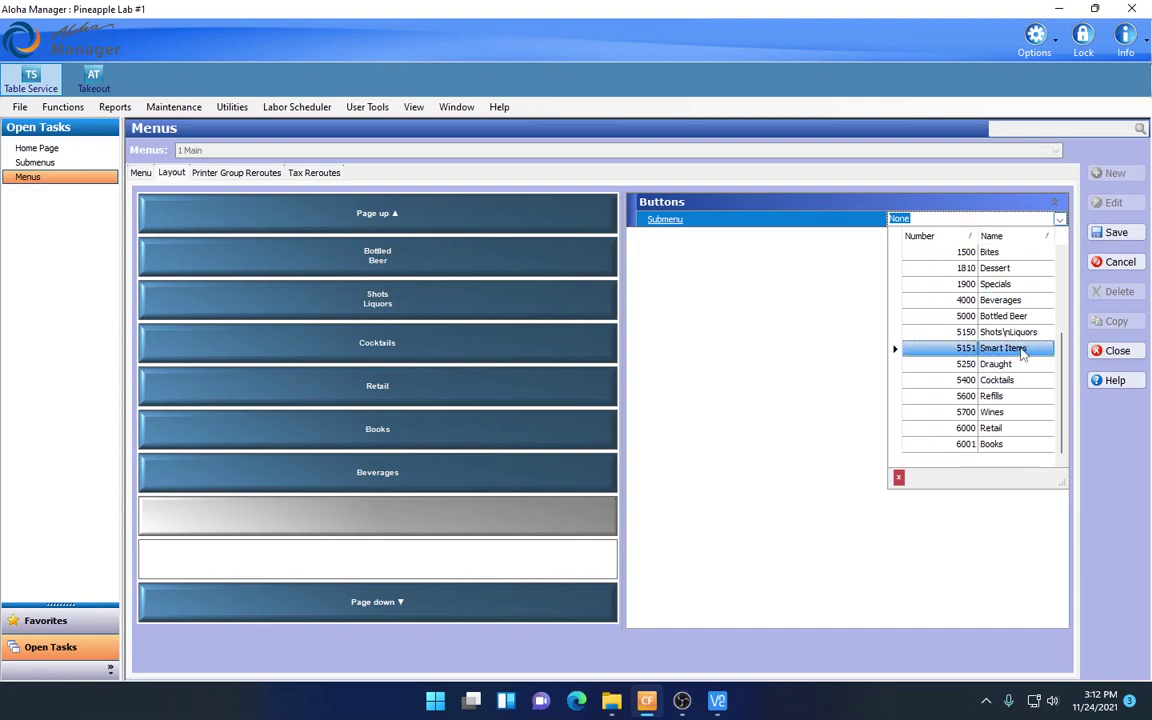
pyautogui.click(1022, 349)
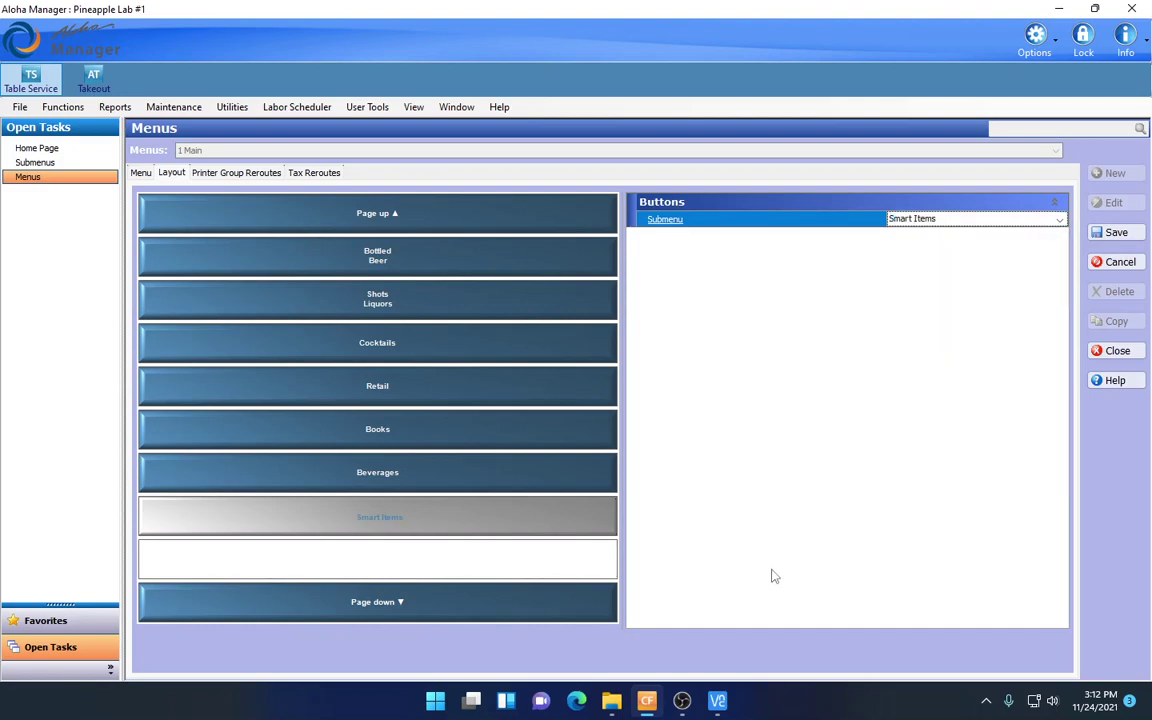
pyautogui.click(1114, 232)
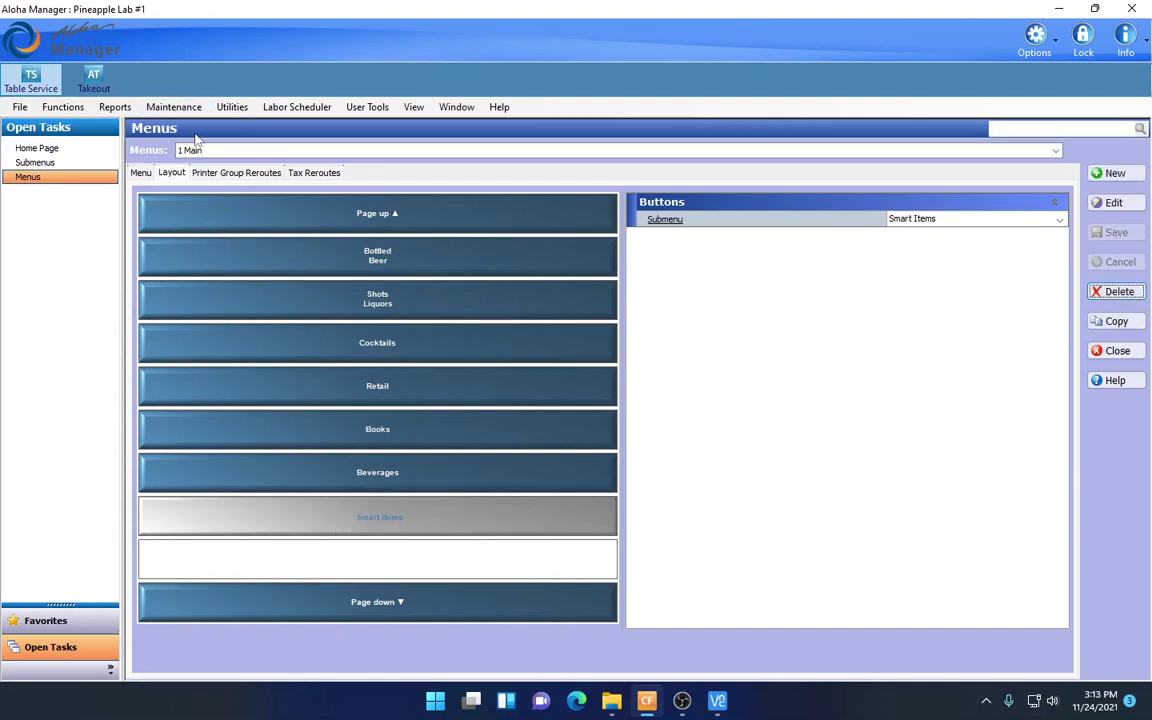
# Step: Close the open Submenus and Menus tasks
pyautogui.click(52, 164)
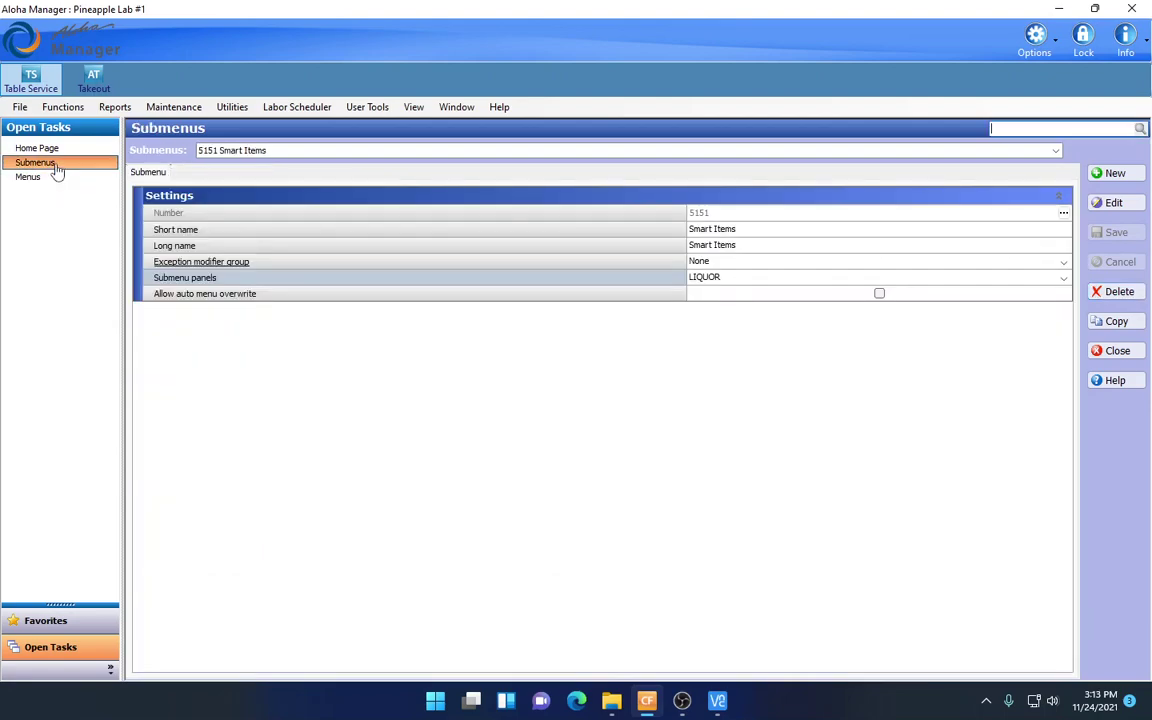
pyautogui.click(1110, 352)
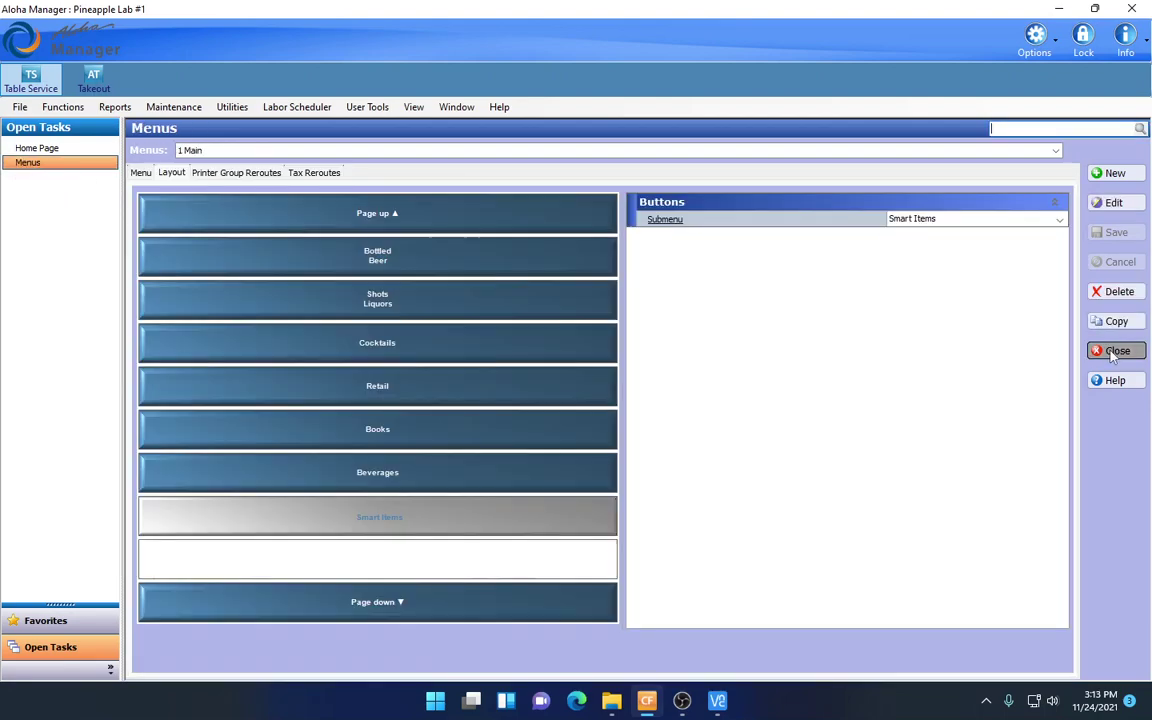
pyautogui.click(1112, 352)
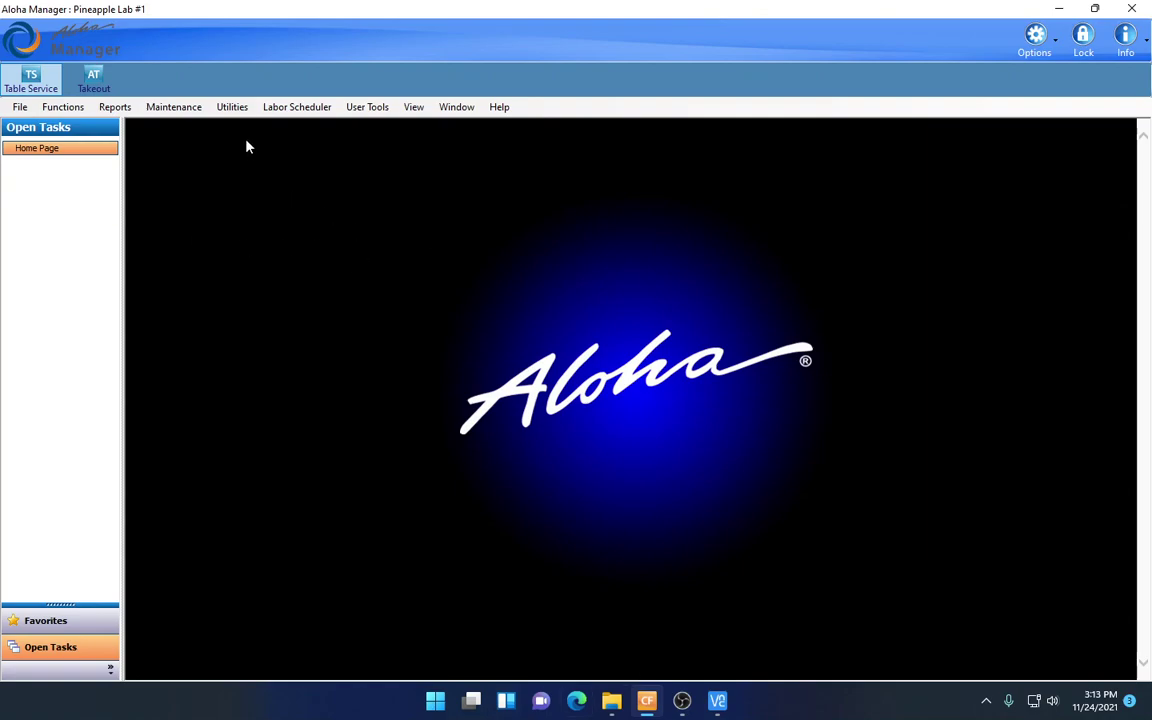
# Step: Refresh the POS and all installed products with POS terminals set to restart automatically
pyautogui.click(232, 107)
pyautogui.moveTo(244, 148)
pyautogui.click(340, 143)
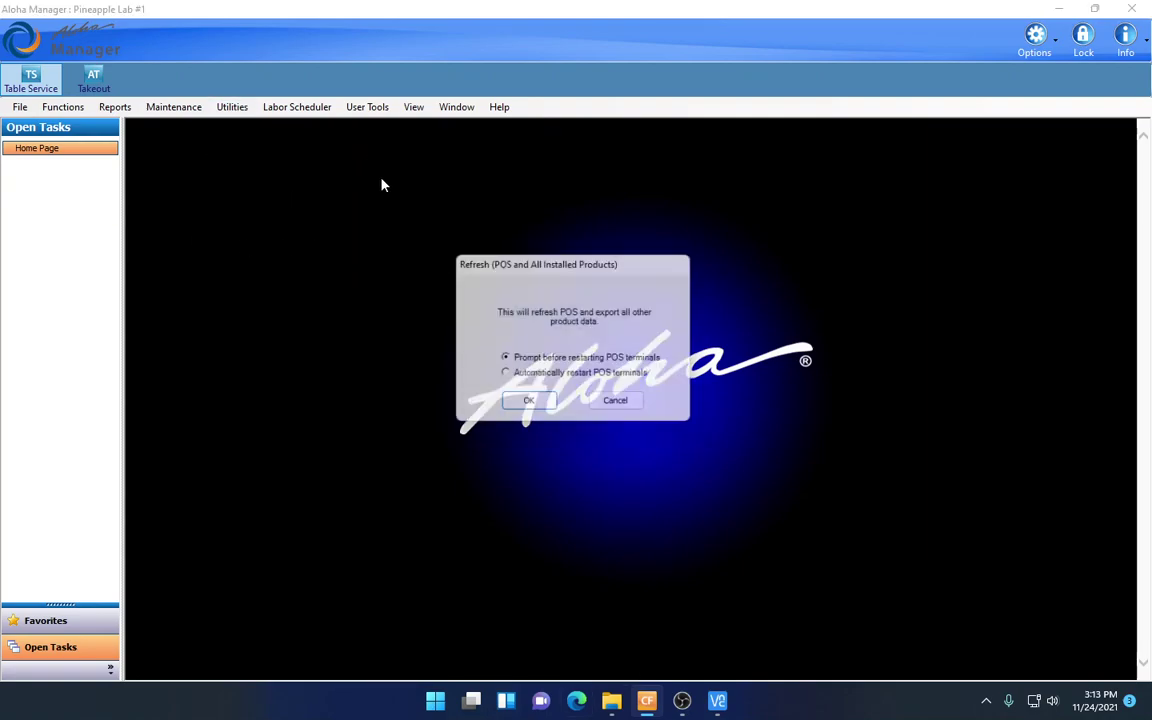
pyautogui.click(506, 377)
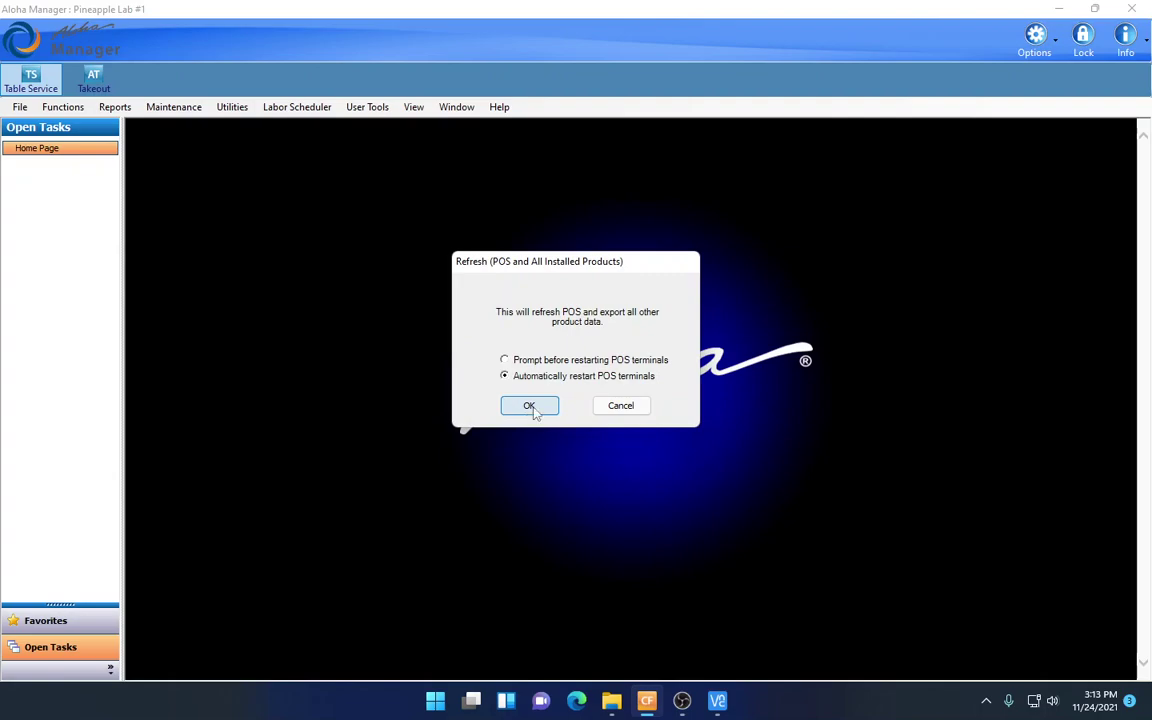
pyautogui.click(533, 406)
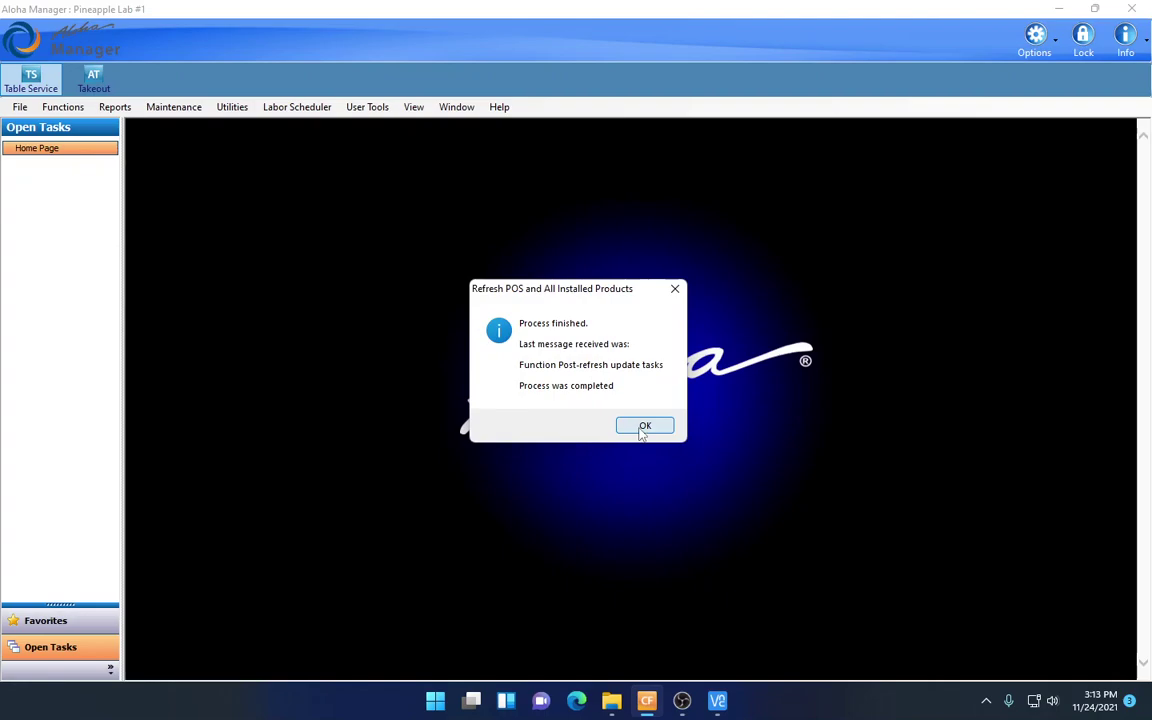
# Step: Dismiss the refresh completion notice, switch to the TERM2 remote session in VNC Viewer, and close the Videos folder window
pyautogui.click(642, 430)
pyautogui.click(646, 700)
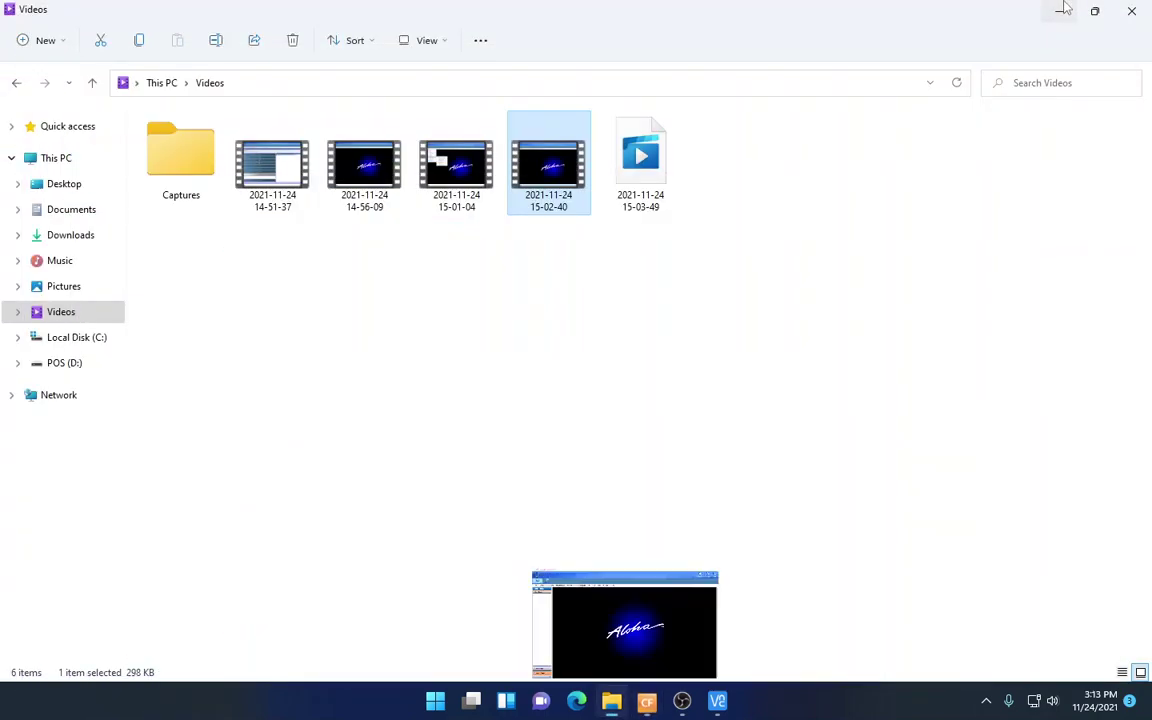
pyautogui.moveTo(717, 700)
pyautogui.click(770, 615)
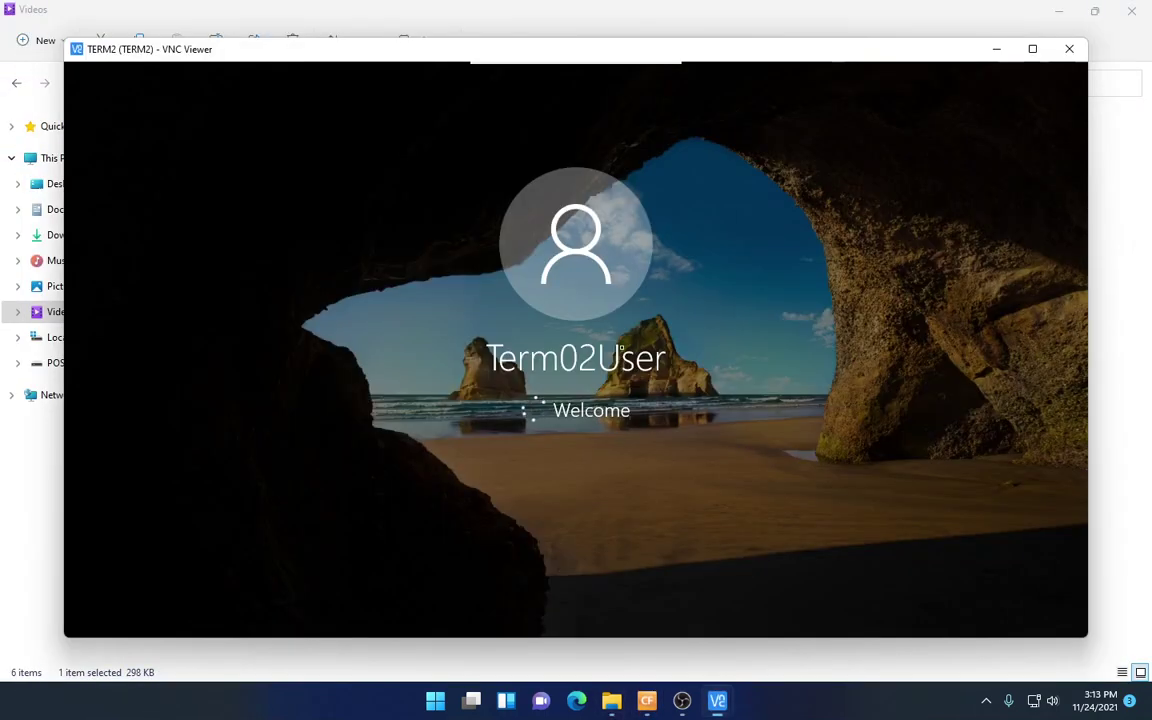
pyautogui.click(1130, 8)
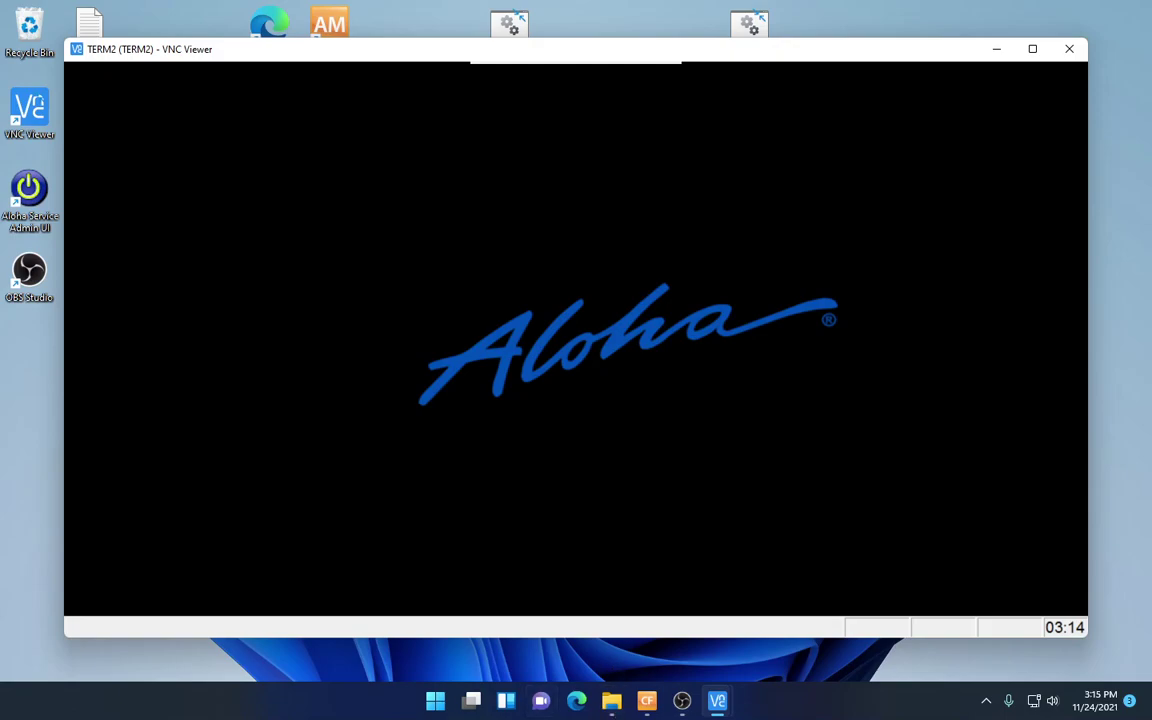
# Step: Close the TERM2 remote session and reconnect to TERM2
pyautogui.moveTo(445, 49); pyautogui.dragTo(461, 75)
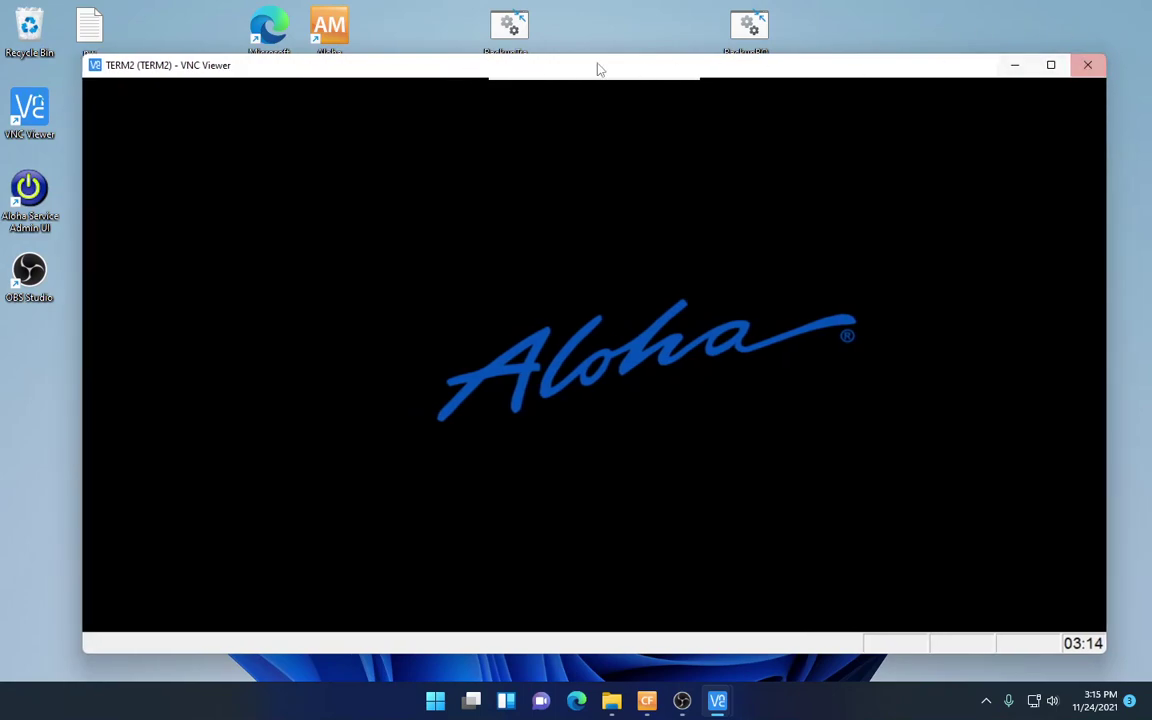
pyautogui.click(1088, 65)
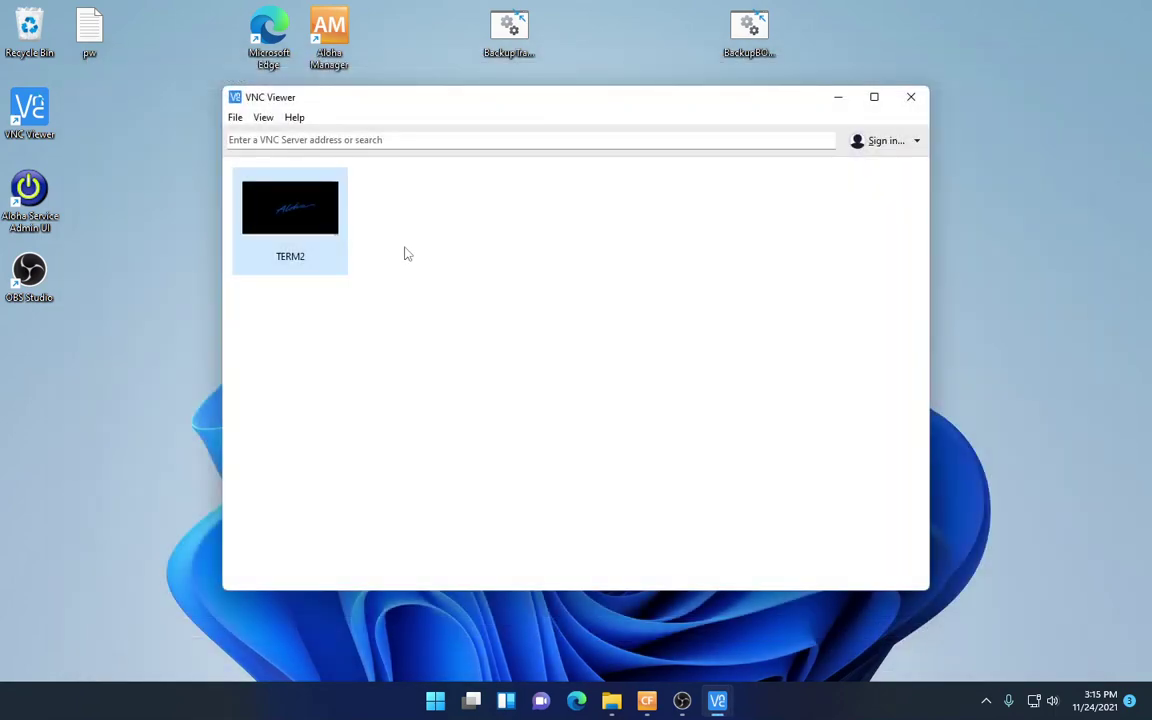
pyautogui.doubleClick(298, 225)
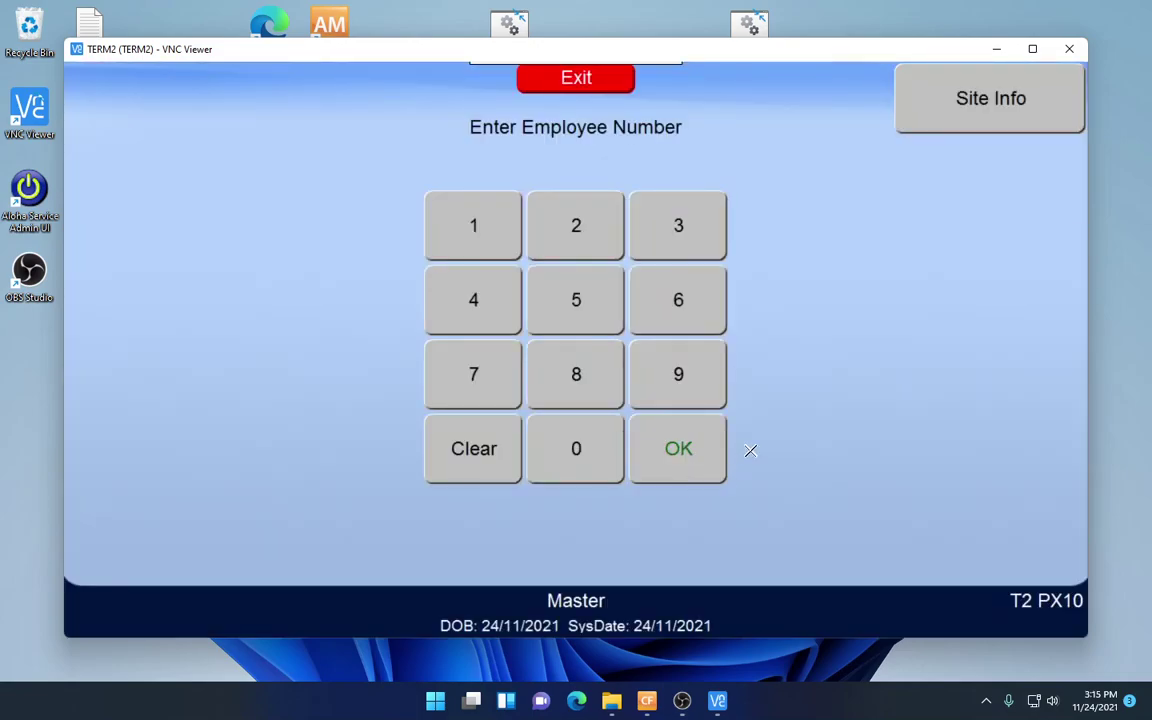
# Step: Log in to the terminal with the employee number and open a check on table 46
pyautogui.doubleClick(676, 378)
pyautogui.click(676, 378)
pyautogui.click(689, 450)
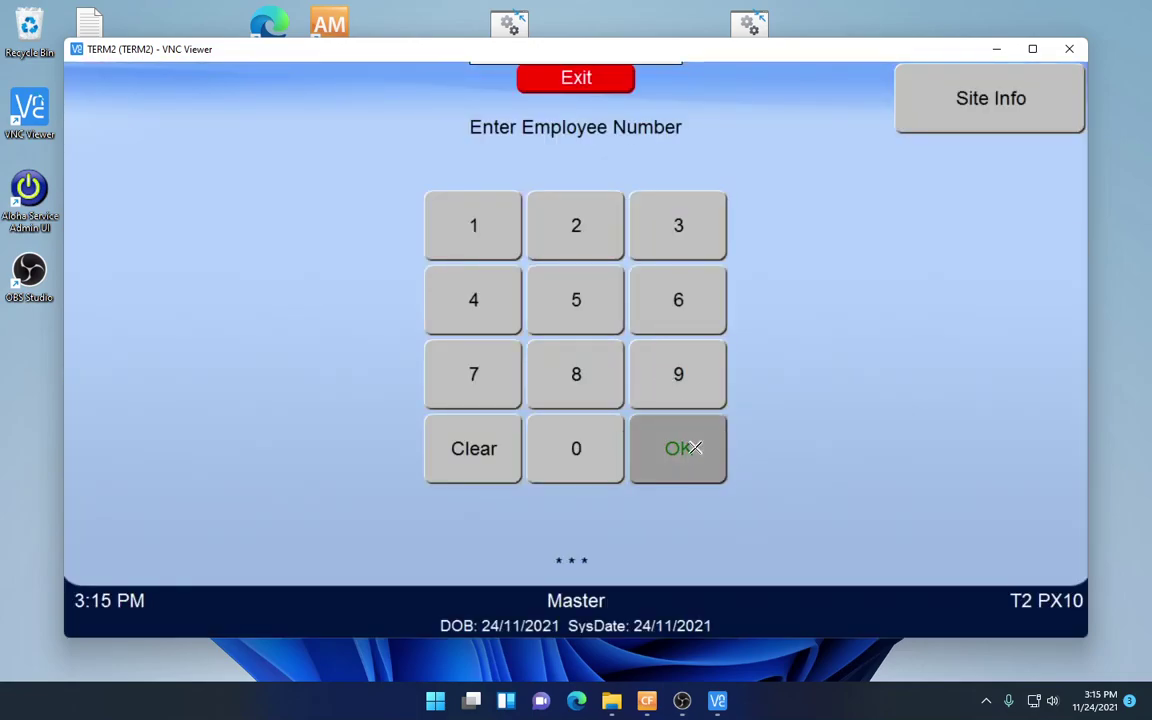
pyautogui.click(951, 180)
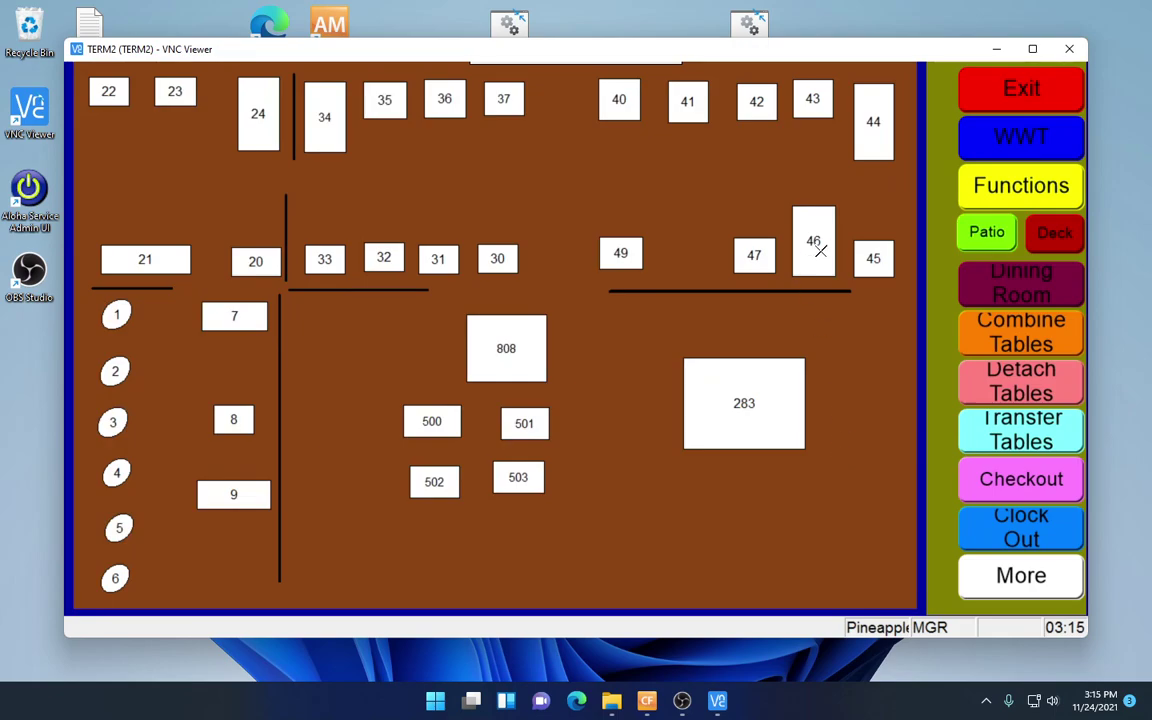
pyautogui.click(818, 244)
pyautogui.click(945, 468)
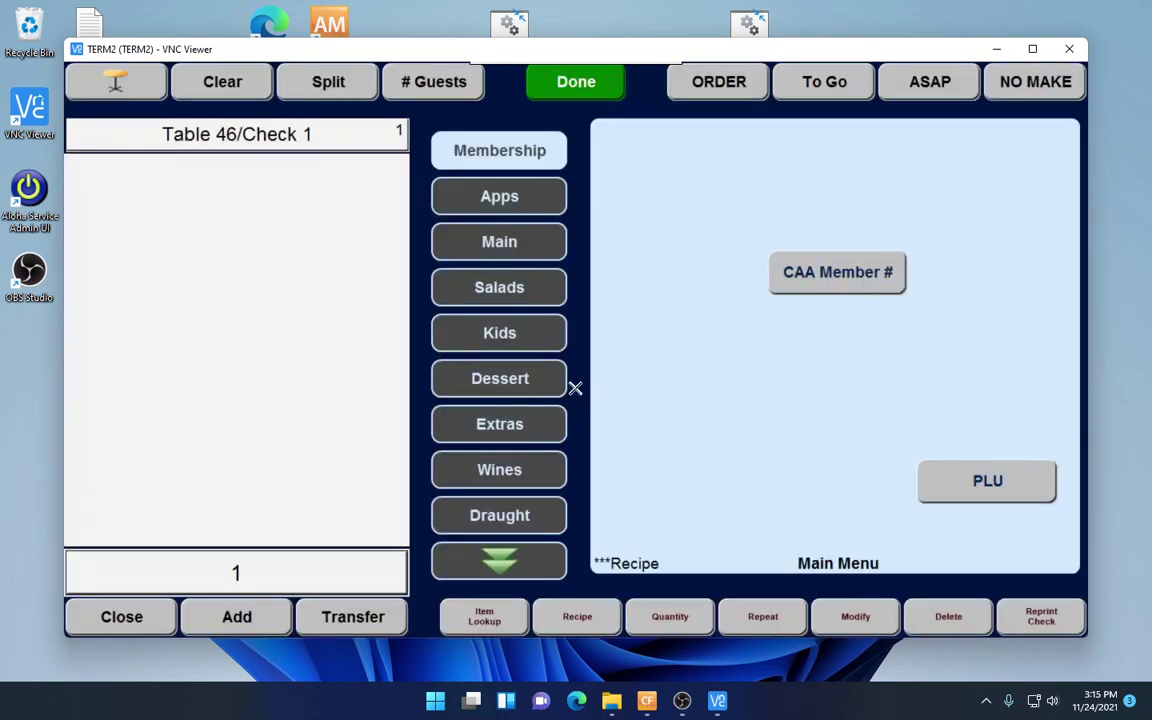
# Step: Compare the new Smart Items submenu with the Shots Liquors submenu, ending on Smart Items
pyautogui.click(510, 564)
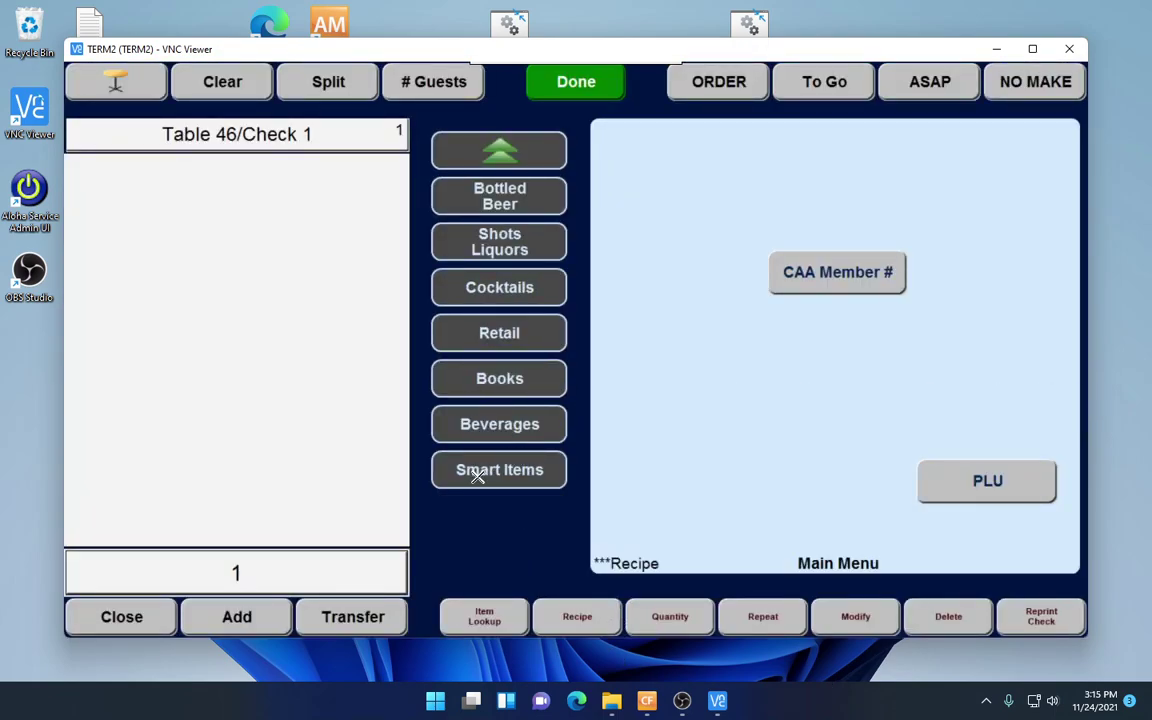
pyautogui.click(514, 469)
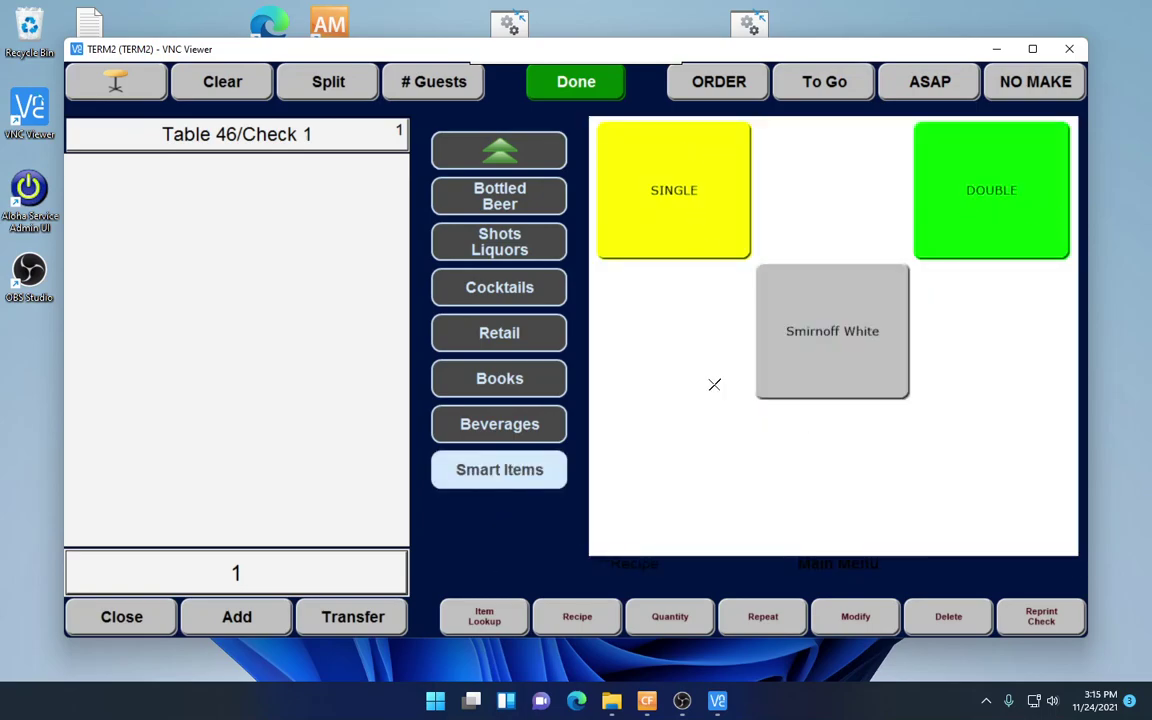
pyautogui.click(462, 225)
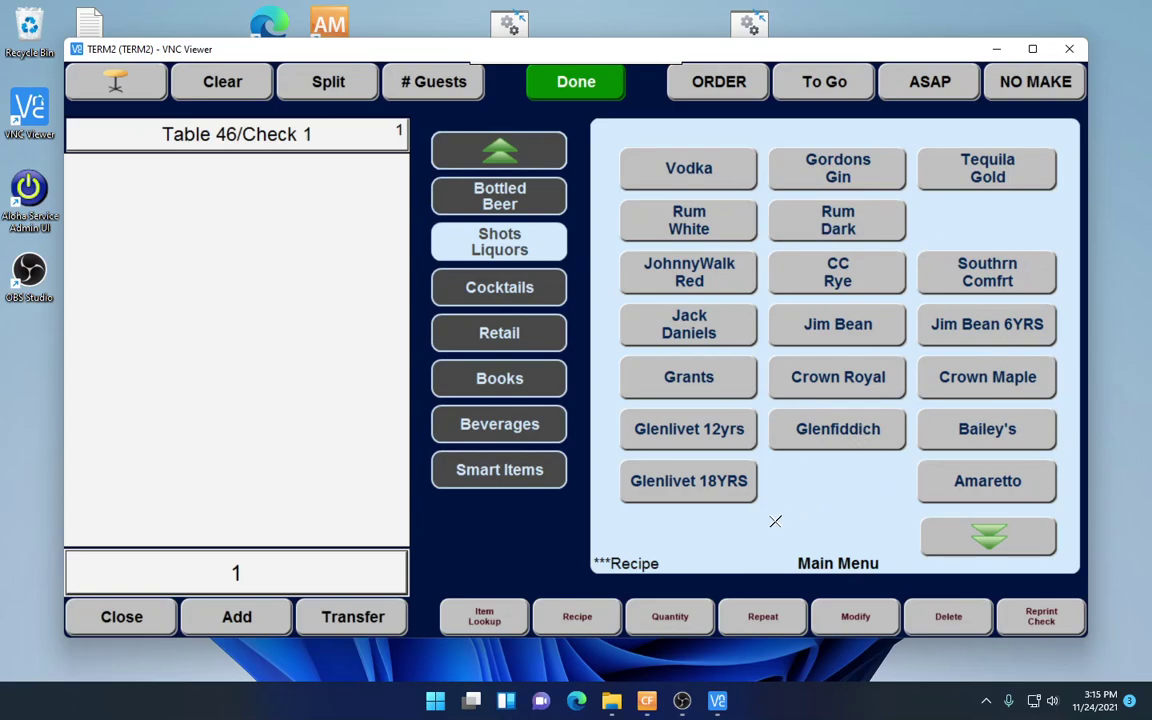
pyautogui.click(520, 470)
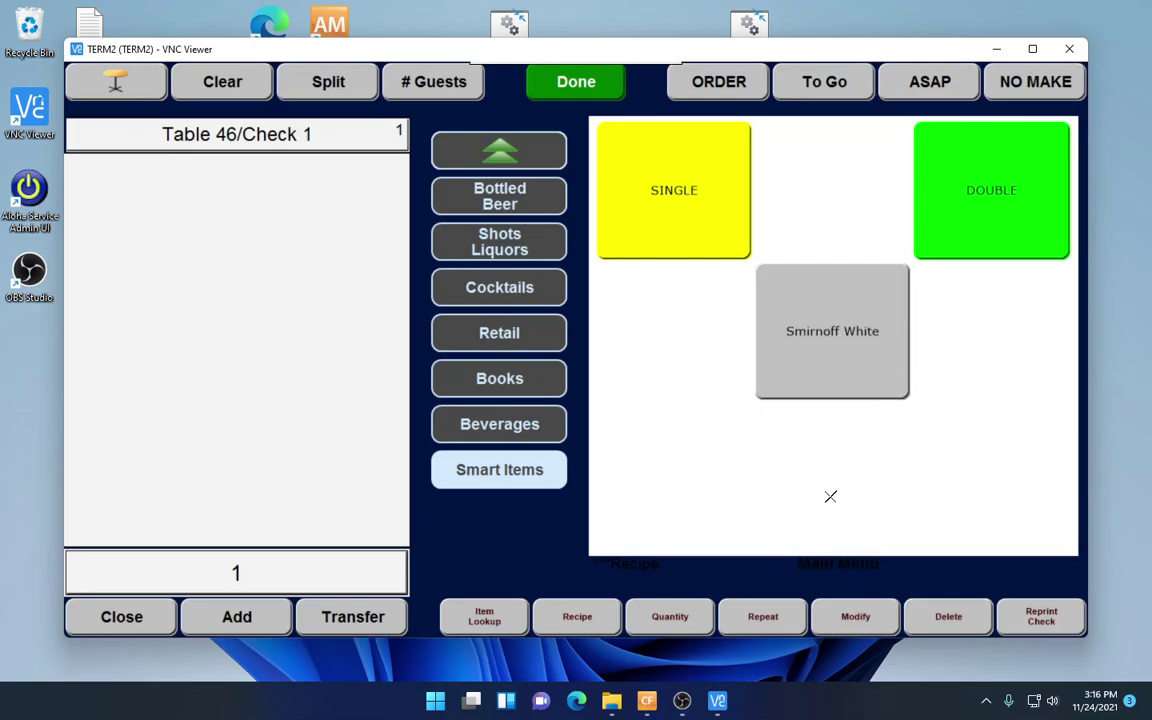
# Step: Add a Smirnoff White with the Tonic mix to the table 46 check without choosing a size
pyautogui.click(850, 378)
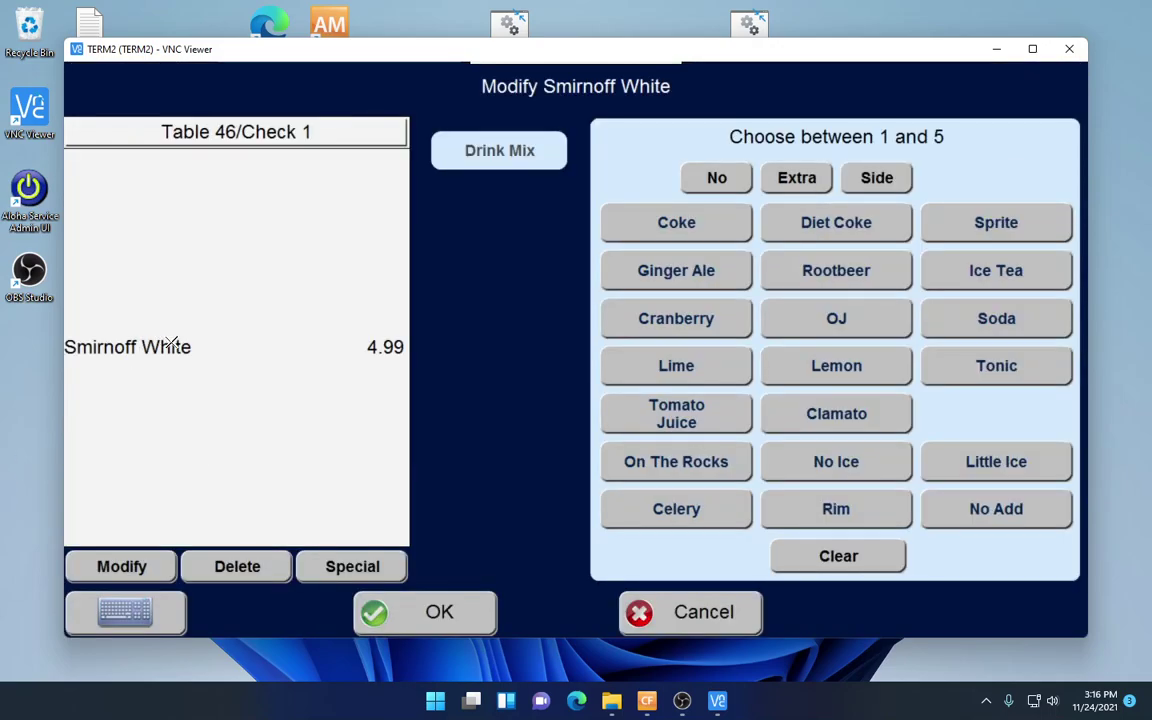
pyautogui.click(998, 374)
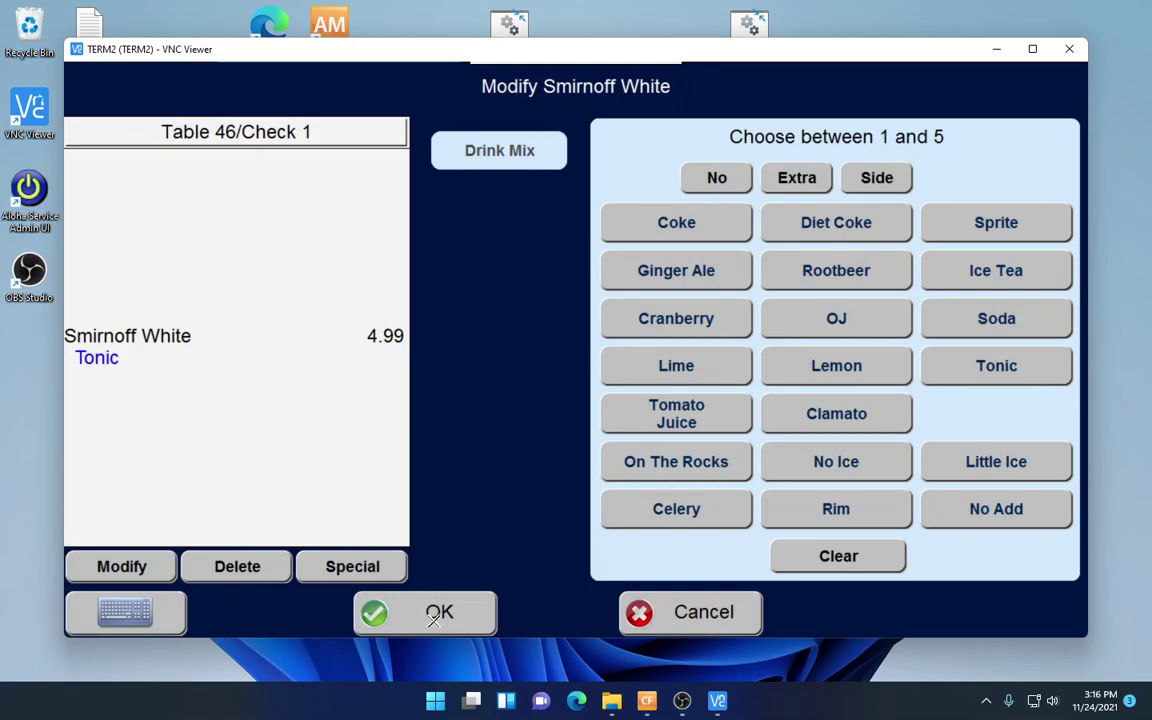
pyautogui.click(425, 612)
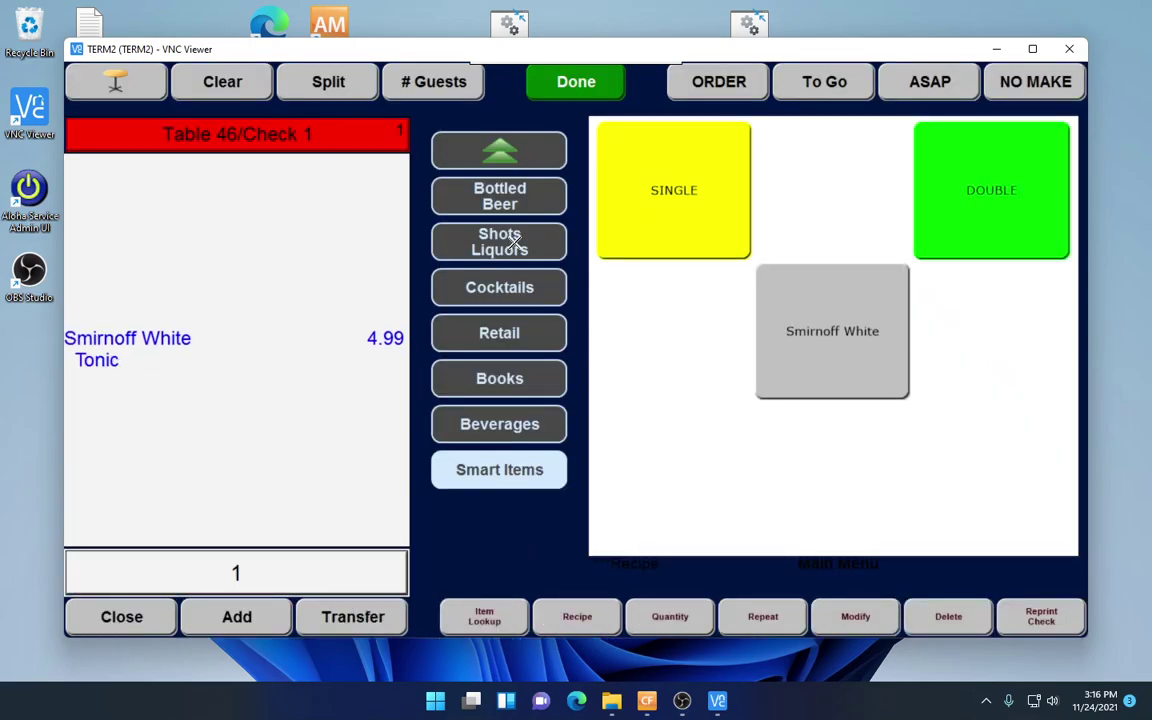
# Step: Add a SINGLE Smirnoff White with the Soda mix to the check
pyautogui.click(658, 195)
pyautogui.click(823, 339)
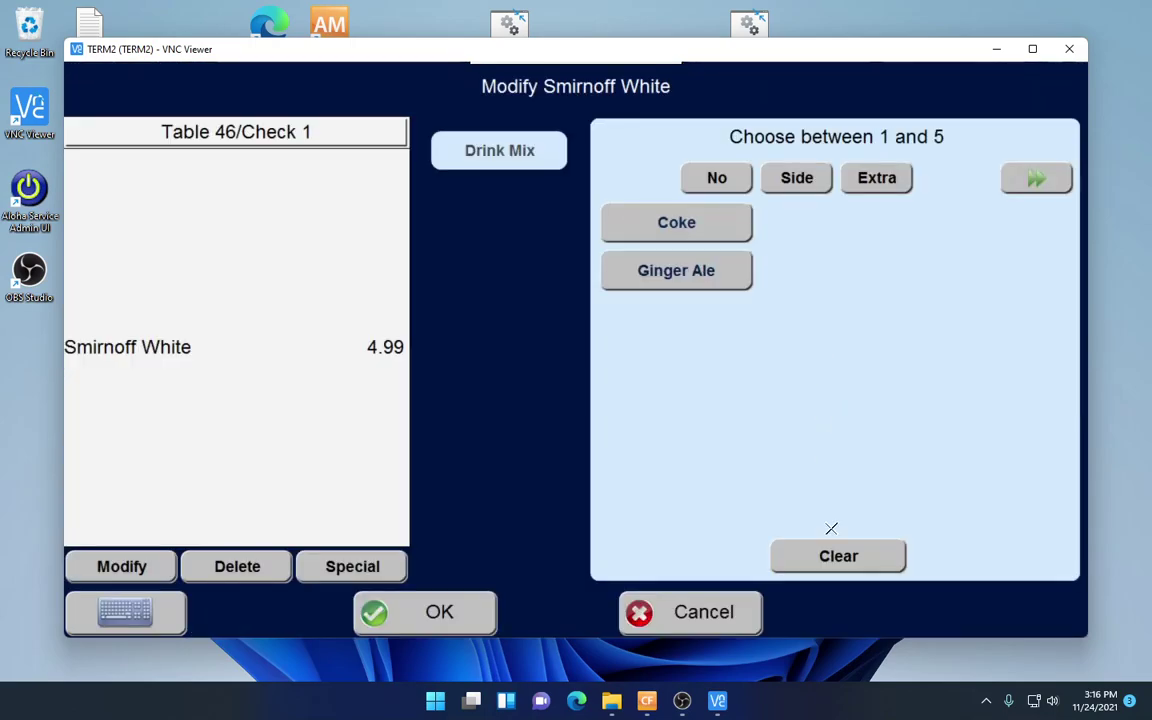
pyautogui.click(976, 331)
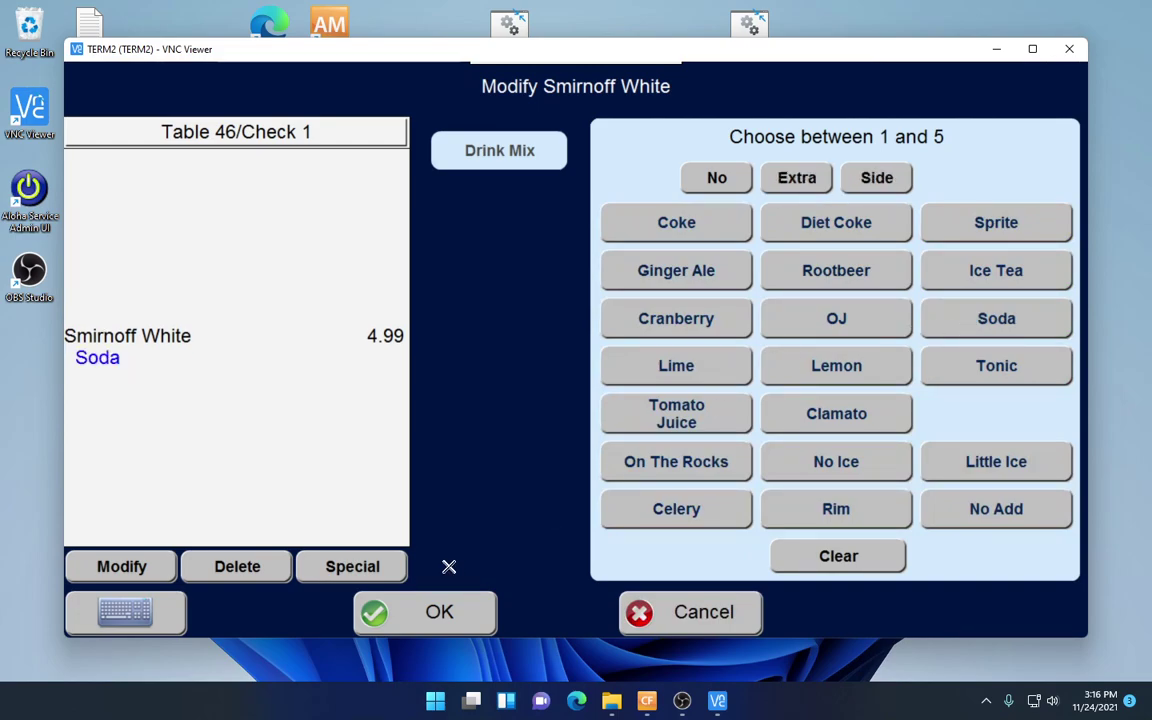
pyautogui.click(411, 612)
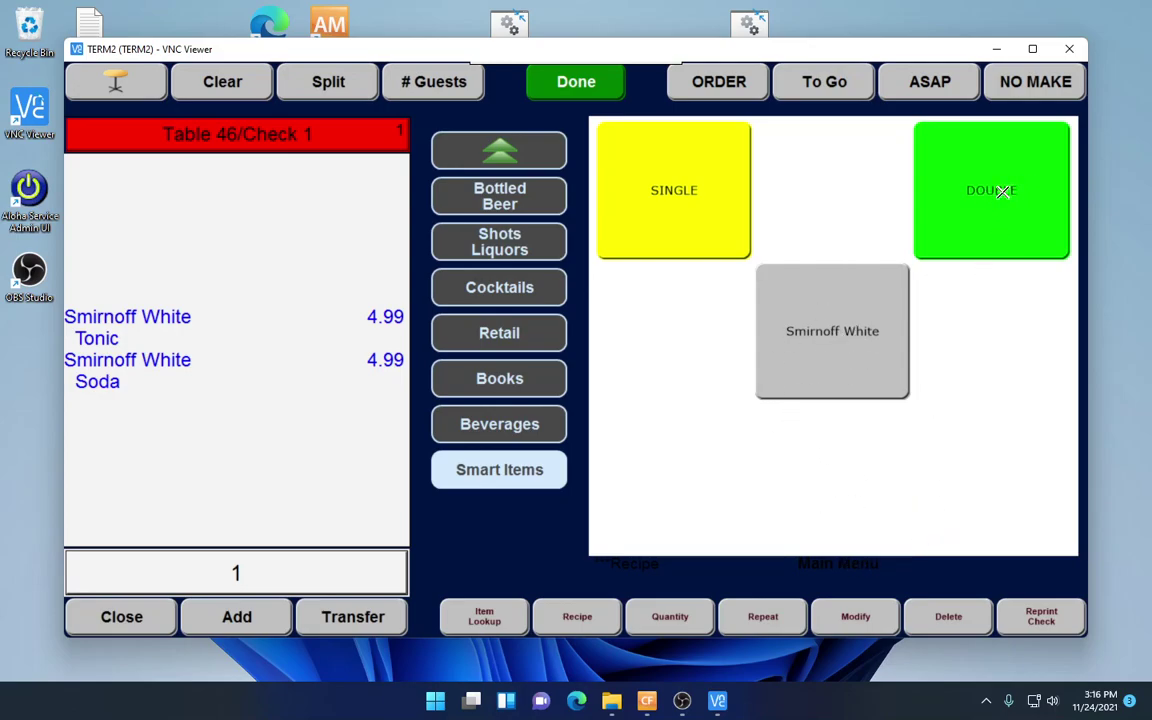
# Step: Add a DOUBLE Smirnoff White with the Soda mix to the check
pyautogui.click(838, 334)
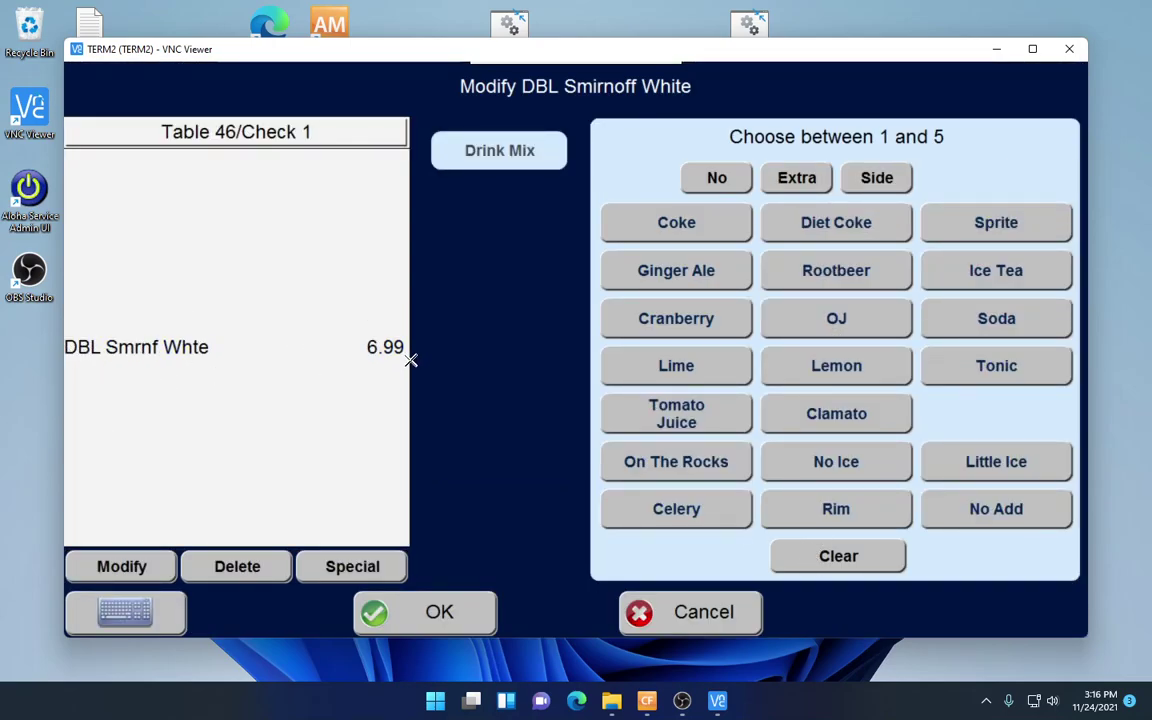
pyautogui.click(983, 322)
pyautogui.click(400, 612)
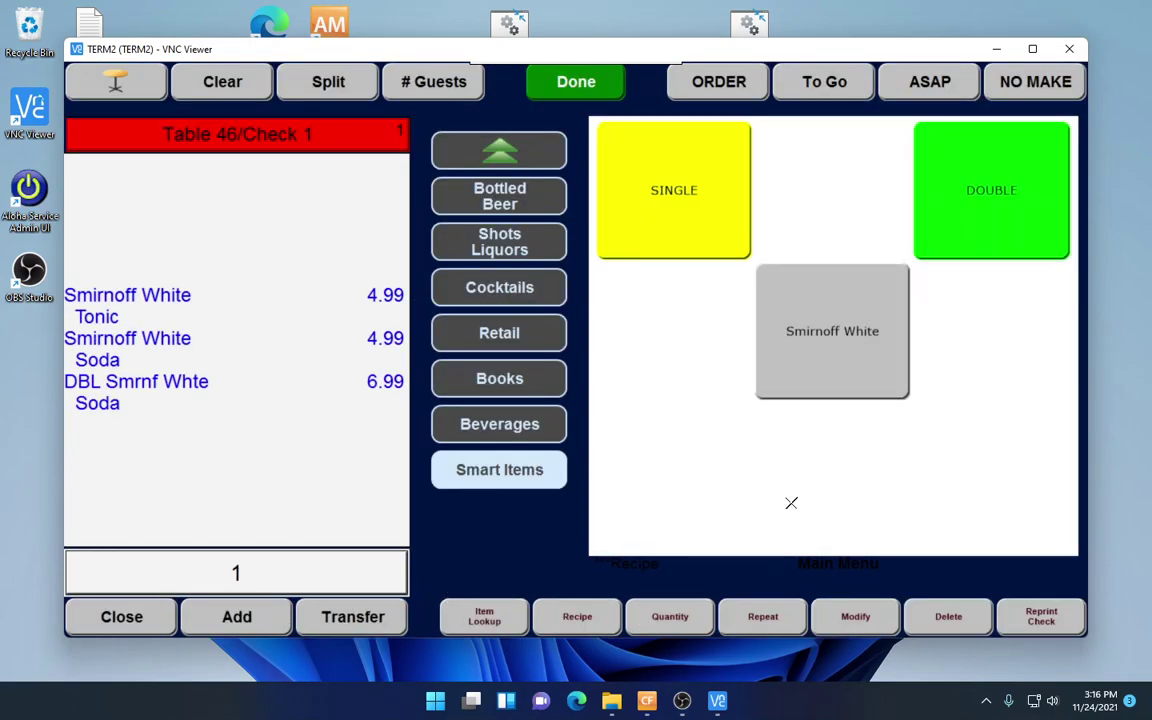